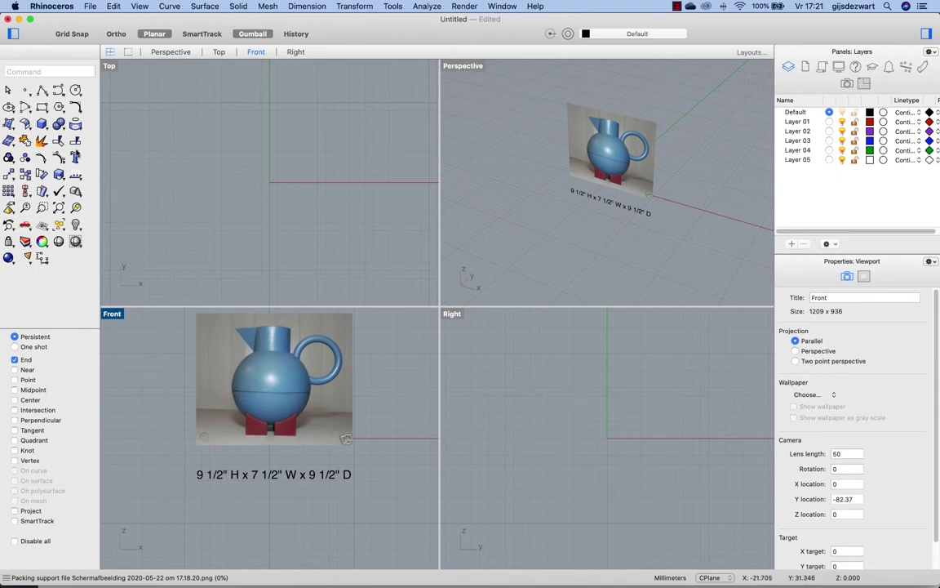
Step: Draw a vertical 9.5" polyline in the Front view, starting at the ground midpoint between the jug's red feet
{"action": "left_click", "coordinate": [41, 90]}
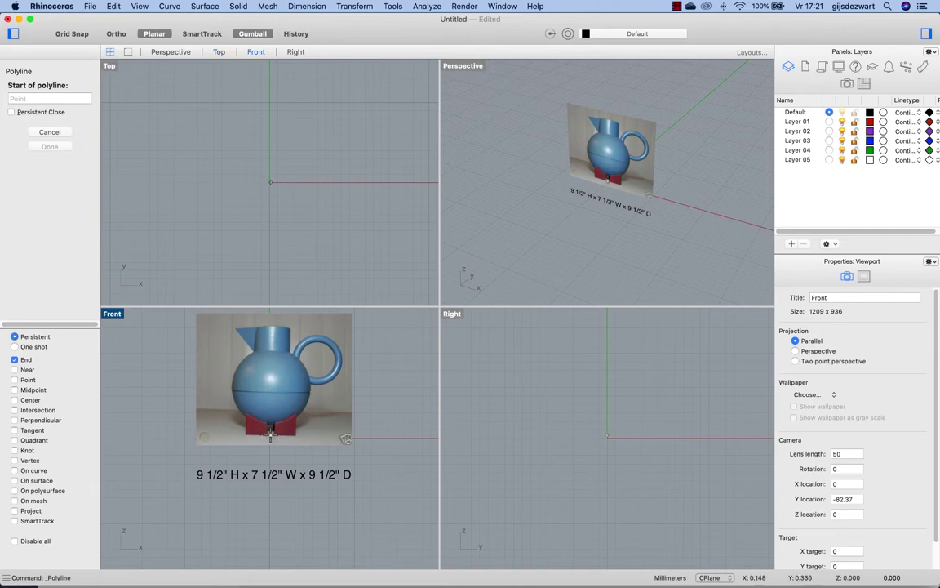
{"action": "left_click", "coordinate": [270, 434]}
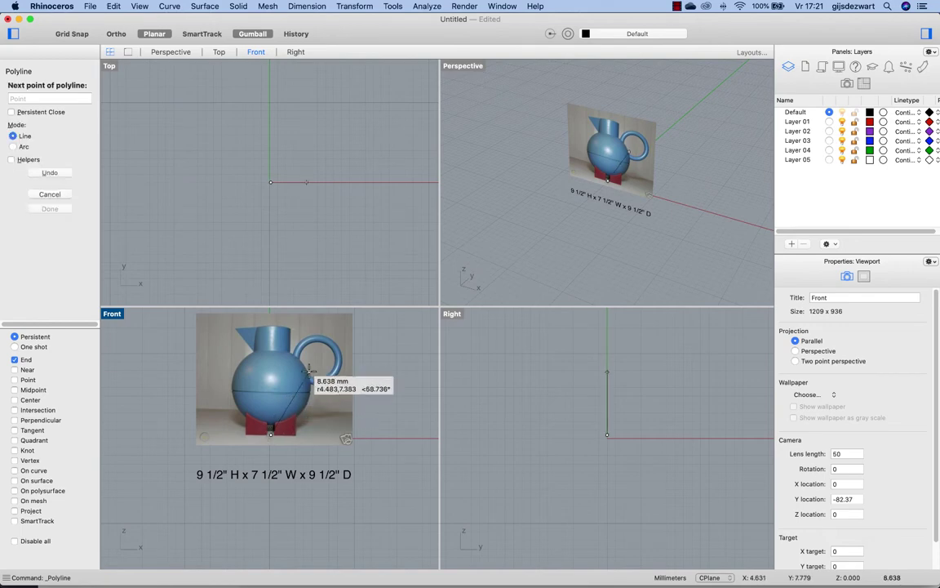
{"action": "type", "text": "9"}
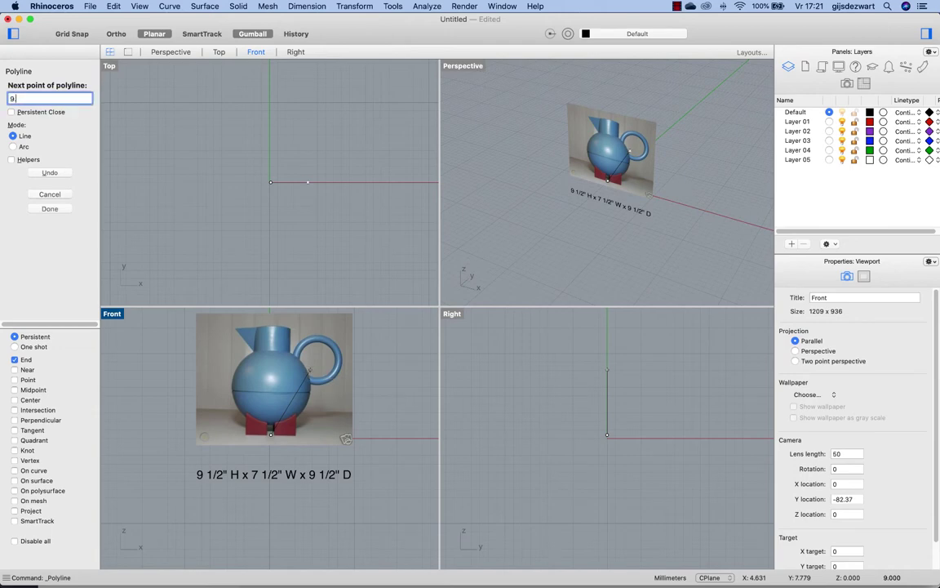
{"action": "type", "text": ".5\""}
{"action": "key", "text": "Return"}
{"action": "key", "text": "shift"}
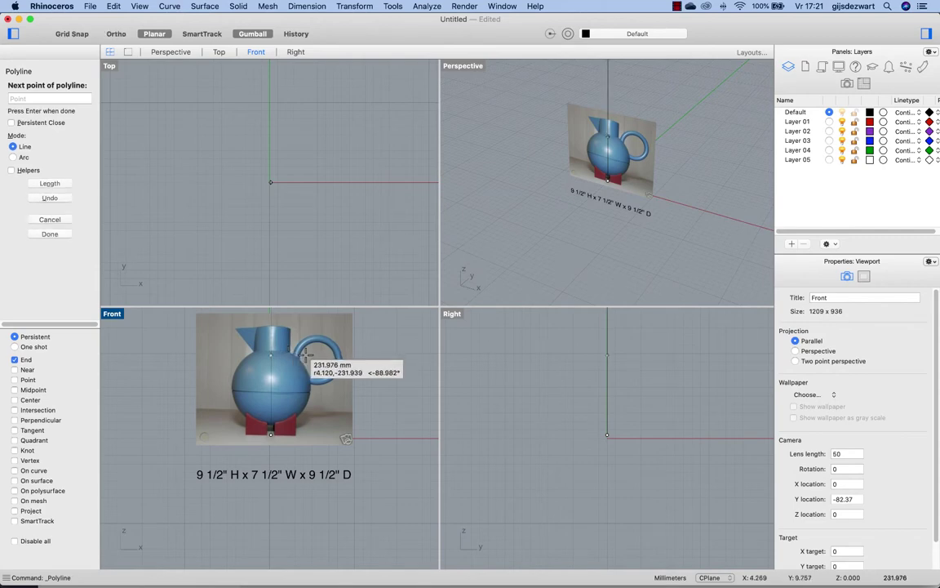
{"action": "left_click", "coordinate": [314, 352]}
{"action": "key", "text": "Return"}
Step: Scale the jug picture up about 5.9 times from the vertical line's lower end
{"action": "scroll", "coordinate": [307, 444], "scroll_direction": "down", "scroll_amount": 6}
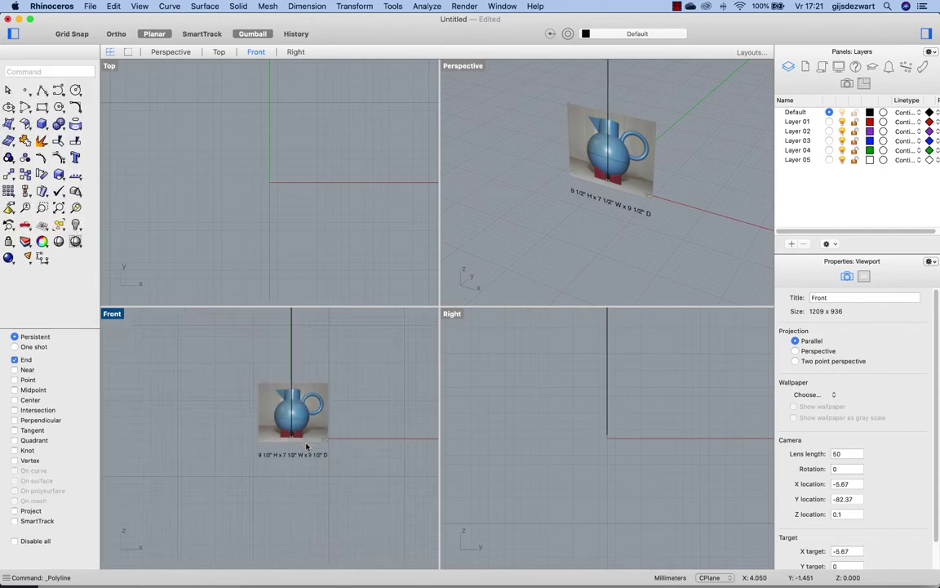
{"action": "scroll", "coordinate": [308, 504], "scroll_direction": "down", "scroll_amount": 2}
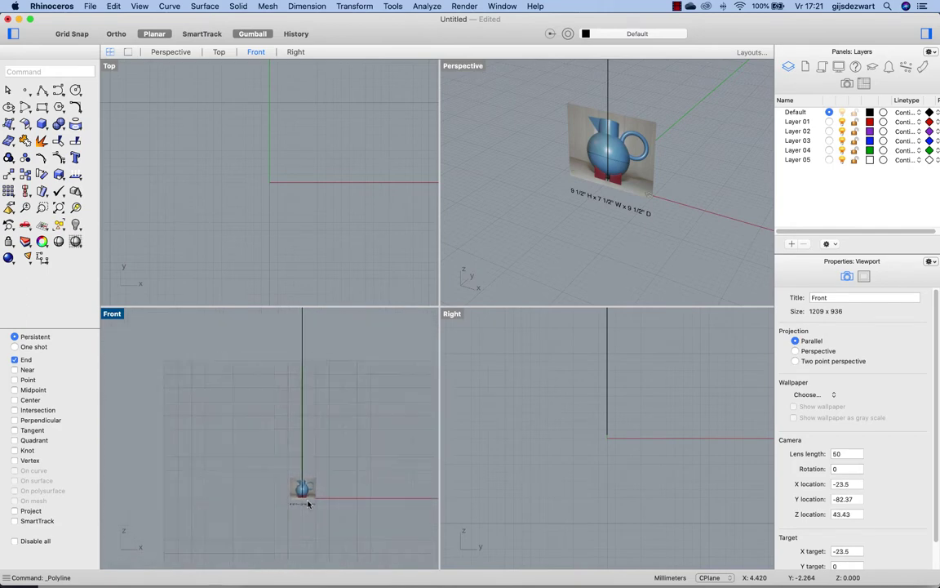
{"action": "left_click", "coordinate": [308, 496]}
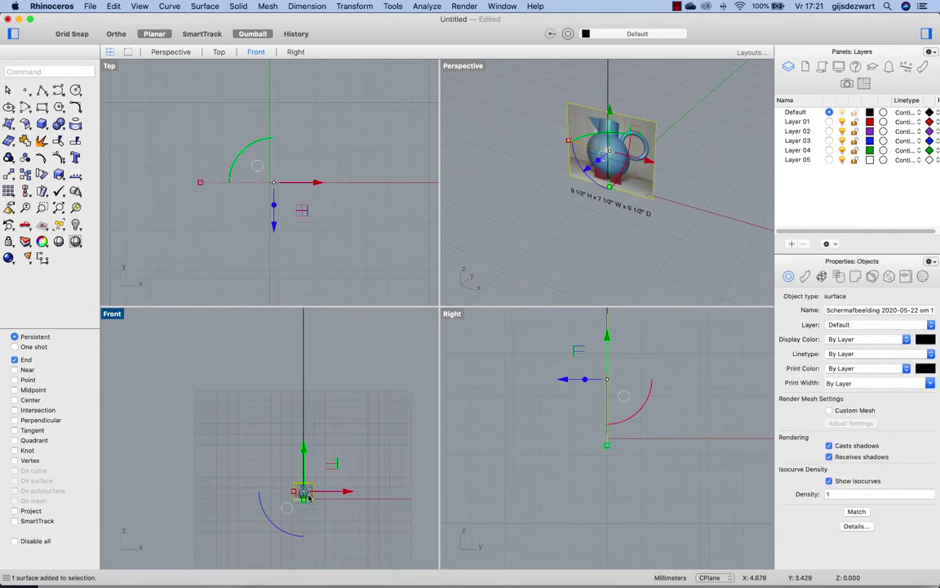
{"action": "type", "text": "sc"}
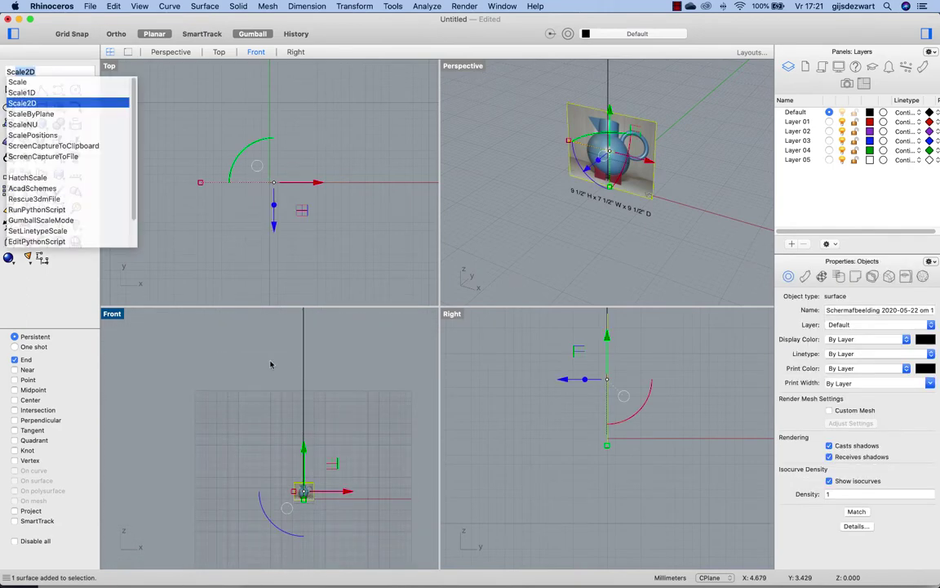
{"action": "key", "text": "Return"}
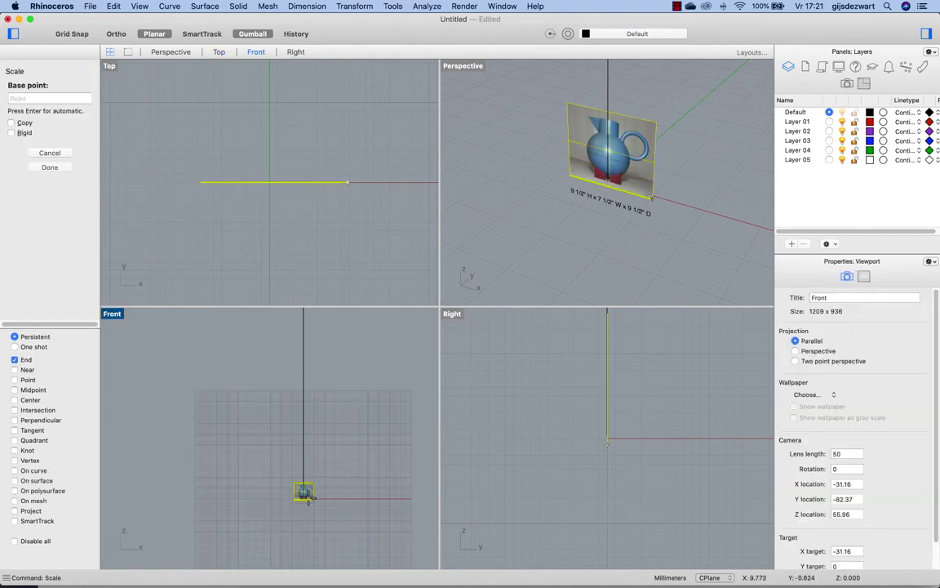
{"action": "left_click", "coordinate": [304, 493]}
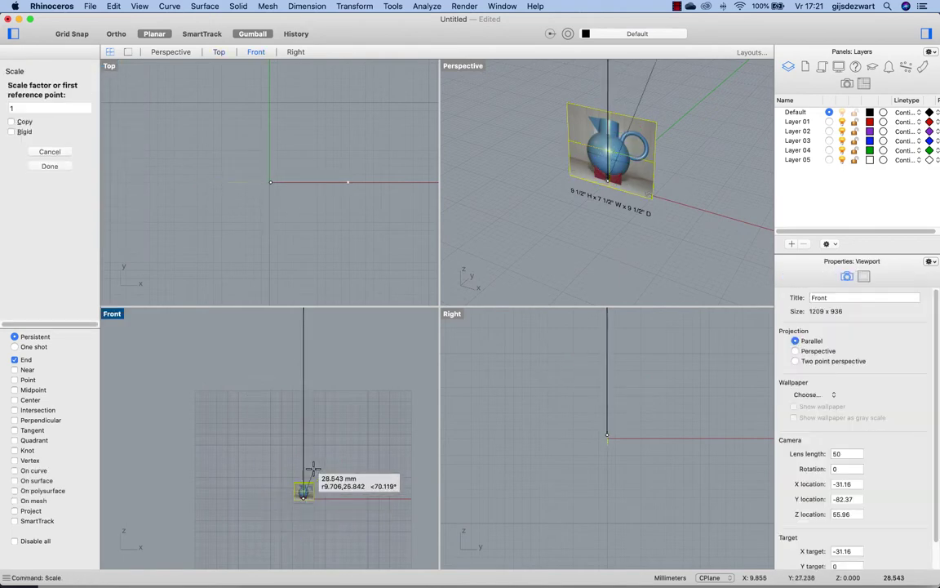
{"action": "key", "text": "shift"}
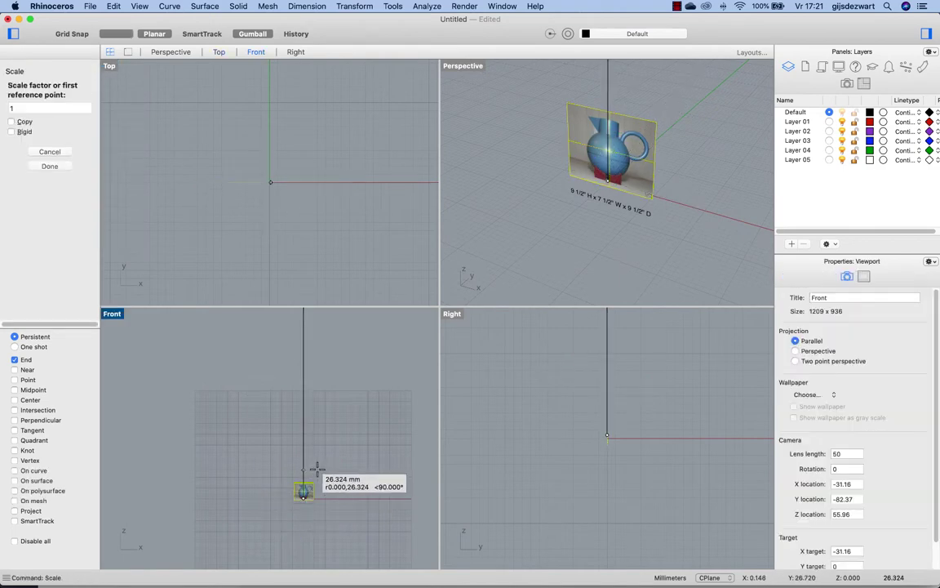
{"action": "left_click", "coordinate": [317, 467]}
{"action": "left_click", "coordinate": [329, 325]}
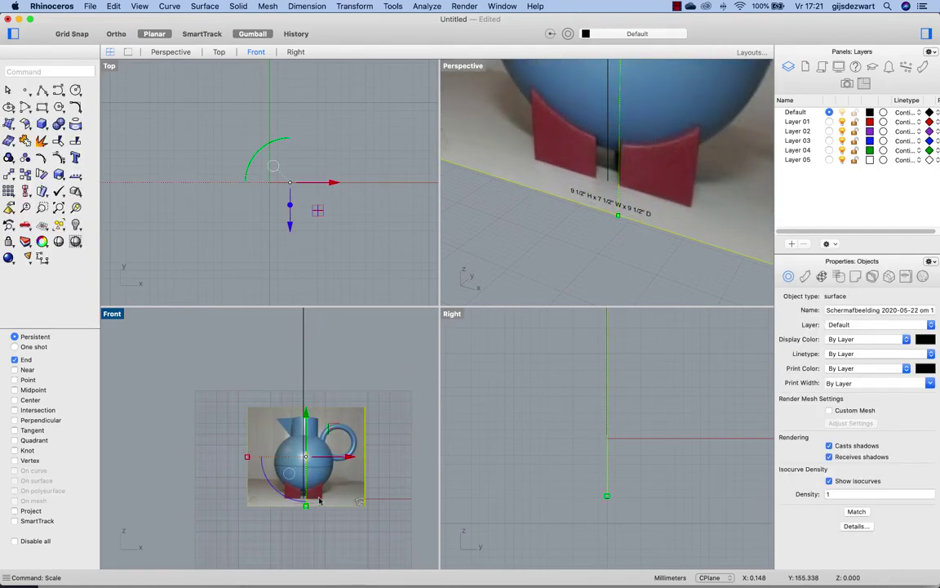
Step: Scale the picture again from the line's lower end, matching the jug's top rim to the line's upper end
{"action": "key", "text": "Return"}
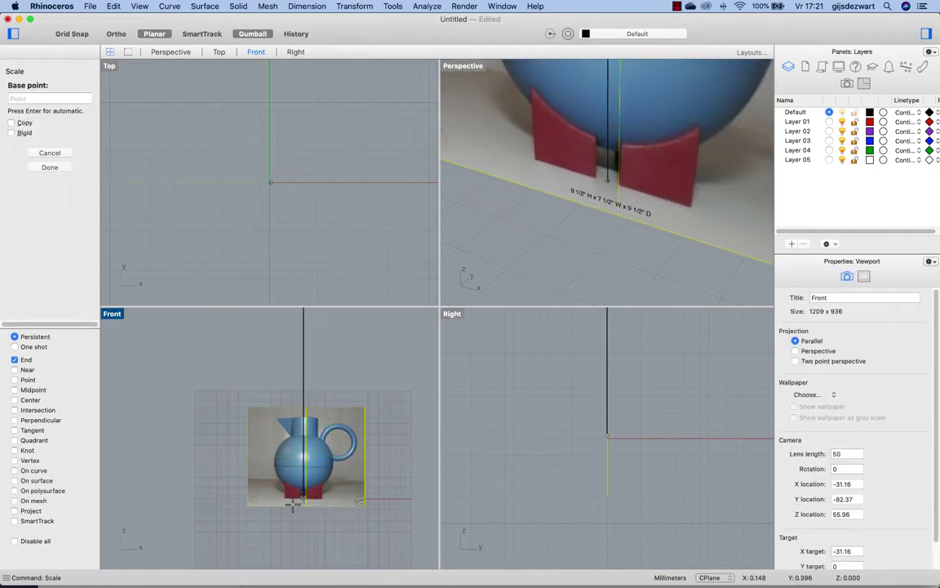
{"action": "left_click", "coordinate": [304, 497]}
{"action": "scroll", "coordinate": [303, 423], "scroll_direction": "up", "scroll_amount": 5}
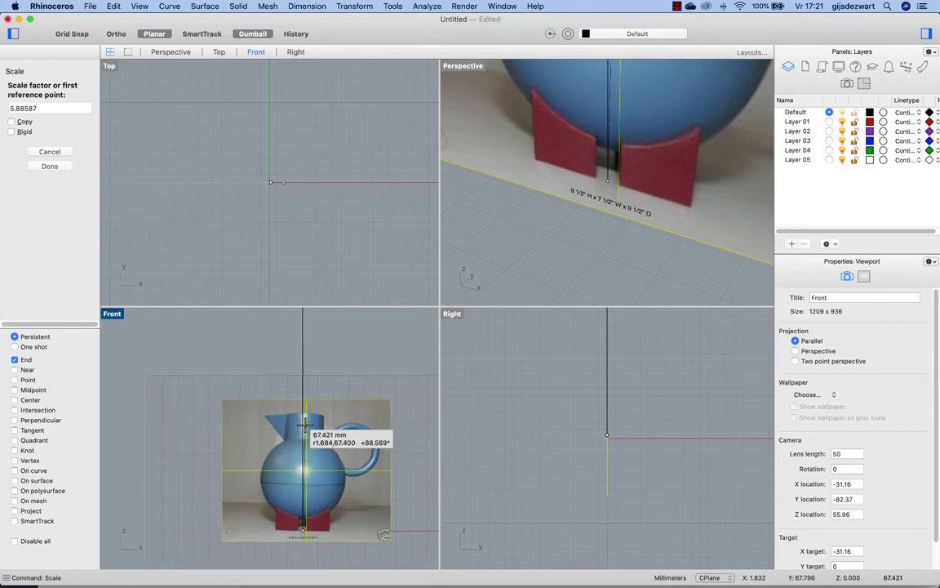
{"action": "key", "text": "shift"}
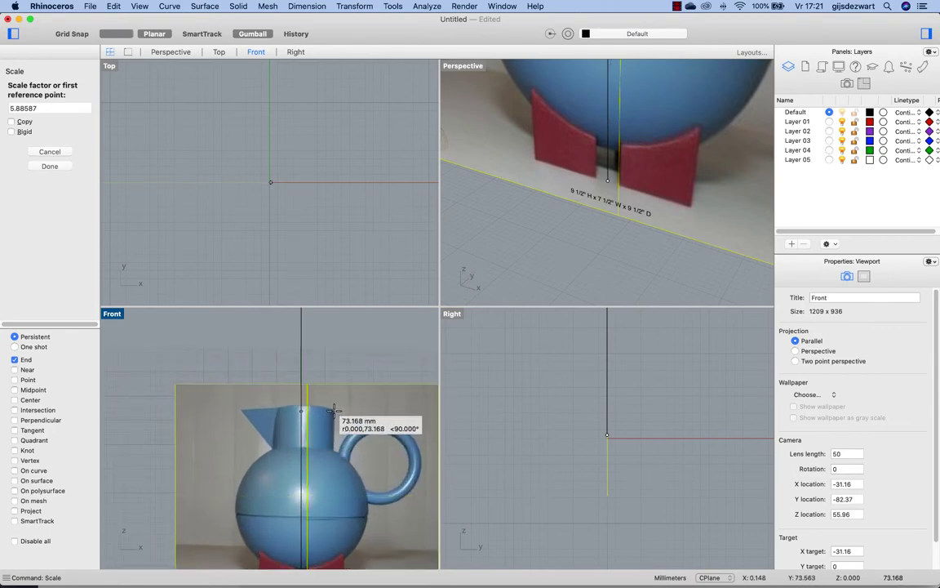
{"action": "left_click", "coordinate": [332, 411]}
{"action": "scroll", "coordinate": [314, 429], "scroll_direction": "down", "scroll_amount": 5}
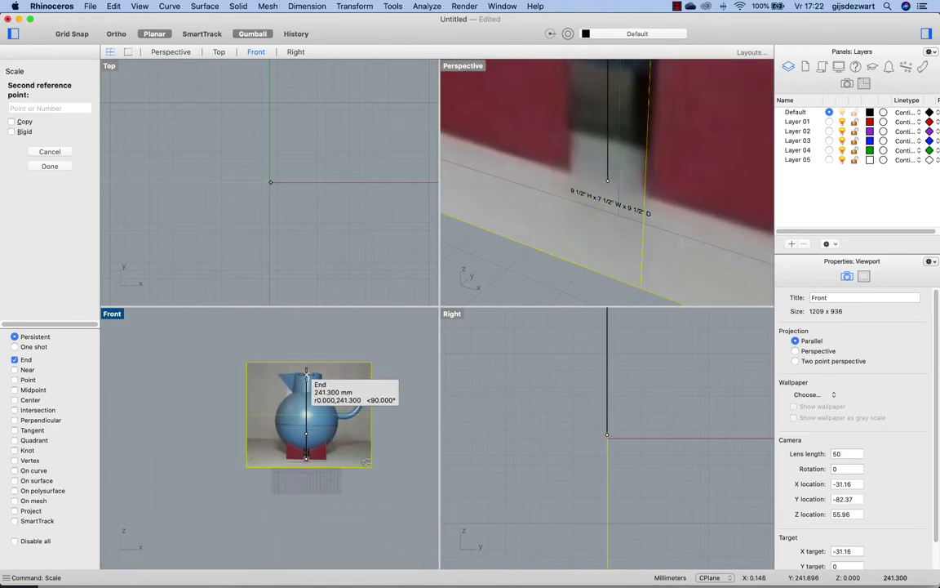
{"action": "left_click", "coordinate": [307, 375]}
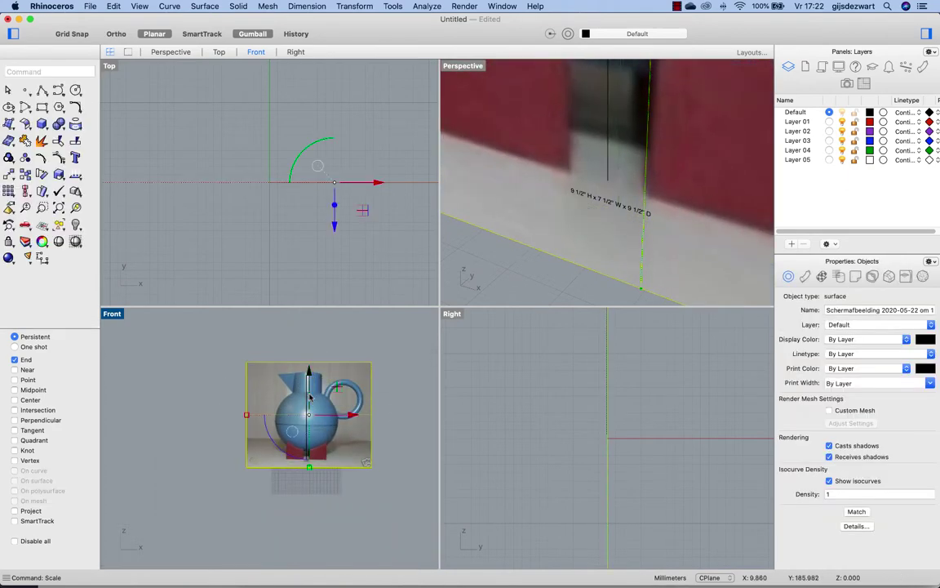
Step: Move the dimension text straight down below the picture's lower edge in the Front view
{"action": "left_click", "coordinate": [327, 506]}
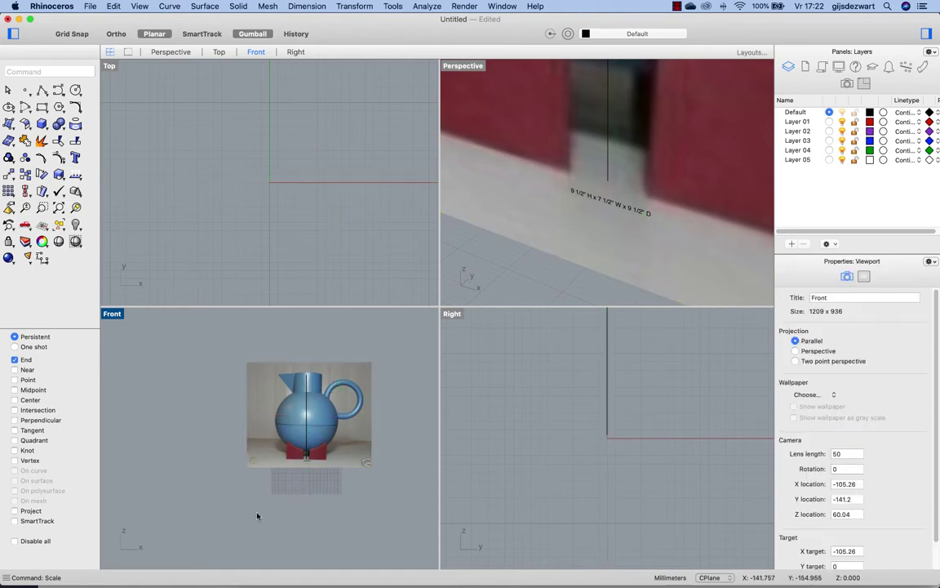
{"action": "left_click_drag", "start_coordinate": [258, 513], "coordinate": [327, 440]}
{"action": "scroll", "coordinate": [306, 437], "scroll_direction": "up", "scroll_amount": 10}
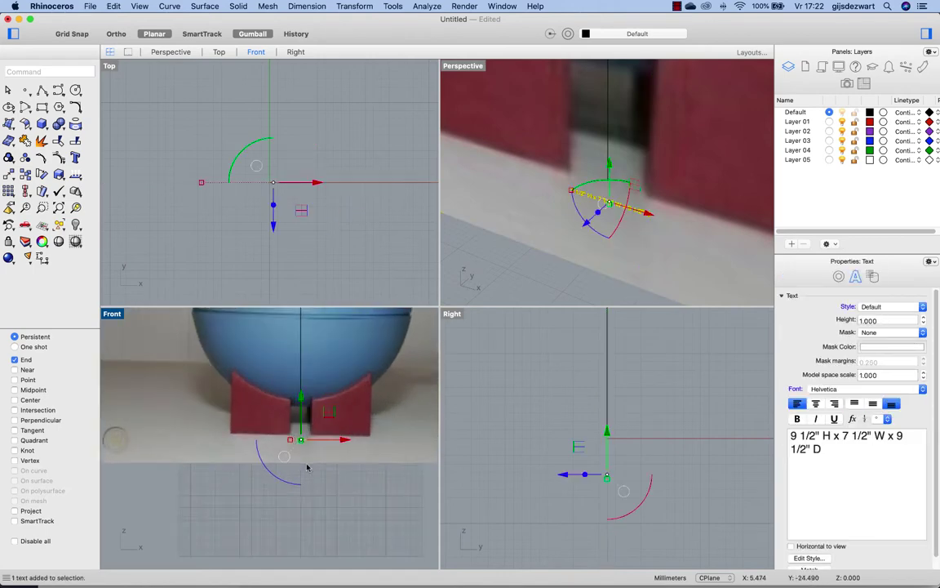
{"action": "scroll", "coordinate": [306, 437], "scroll_direction": "up", "scroll_amount": 3}
{"action": "left_click_drag", "start_coordinate": [296, 434], "coordinate": [296, 513]}
{"action": "scroll", "coordinate": [301, 510], "scroll_direction": "up", "scroll_amount": 5}
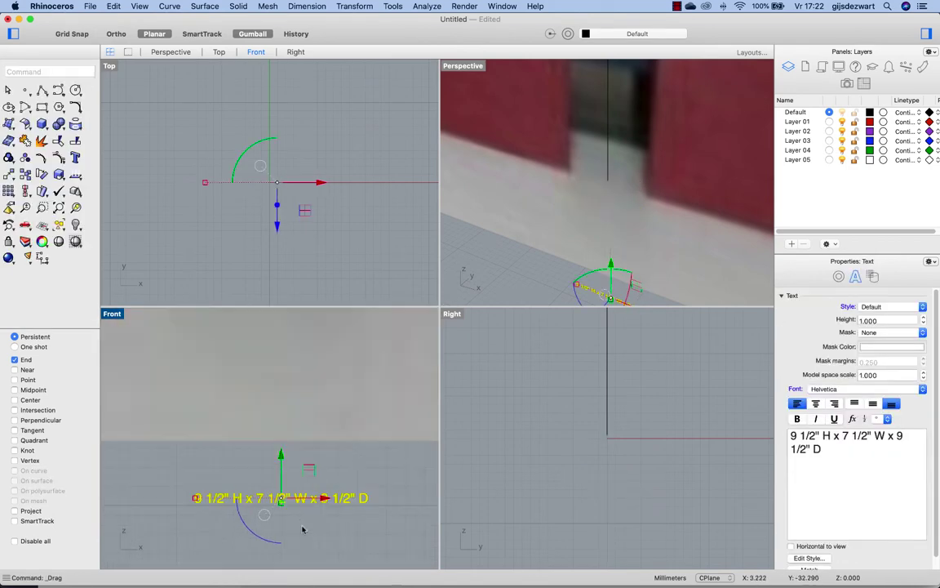
Step: Draw a horizontal 7.5" polyline across the jug's spherical body, starting at its left edge in the Front view
{"action": "scroll", "coordinate": [303, 512], "scroll_direction": "down", "scroll_amount": 2}
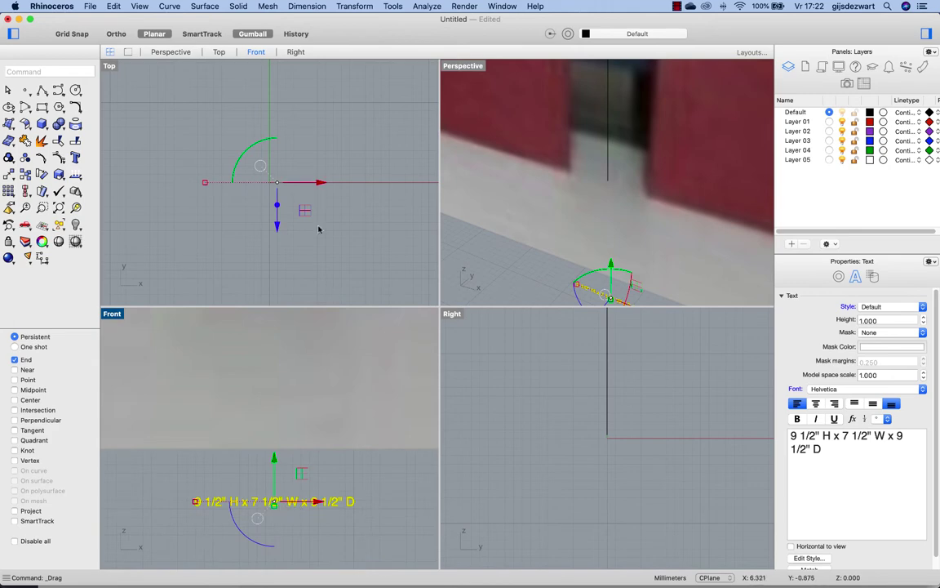
{"action": "scroll", "coordinate": [307, 480], "scroll_direction": "down", "scroll_amount": 4}
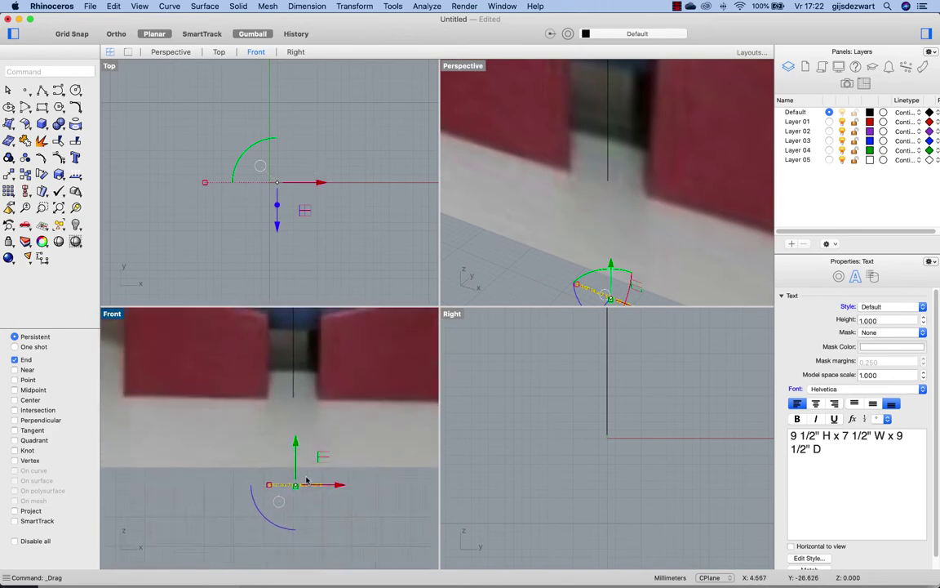
{"action": "scroll", "coordinate": [306, 481], "scroll_direction": "down", "scroll_amount": 3}
{"action": "scroll", "coordinate": [342, 399], "scroll_direction": "down", "scroll_amount": 4}
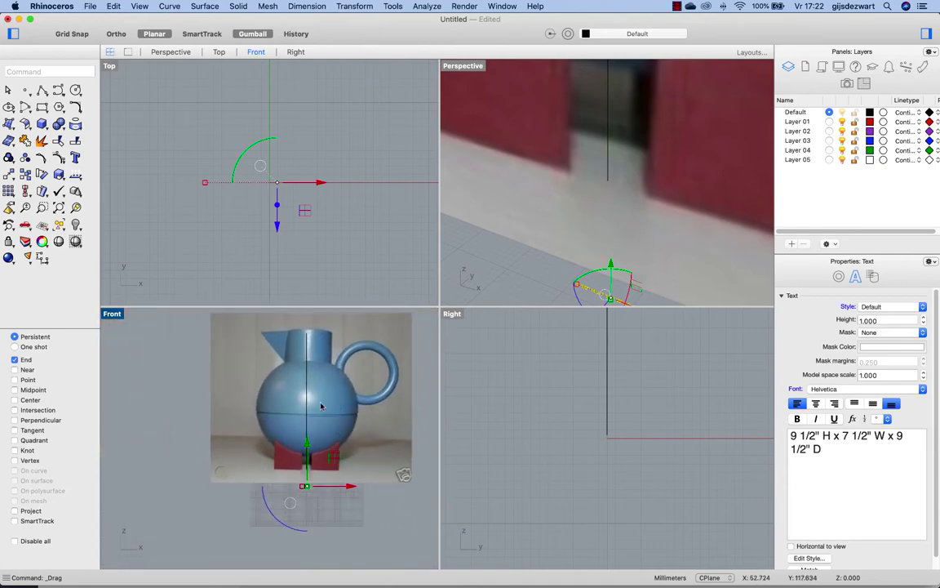
{"action": "scroll", "coordinate": [318, 416], "scroll_direction": "up", "scroll_amount": 2}
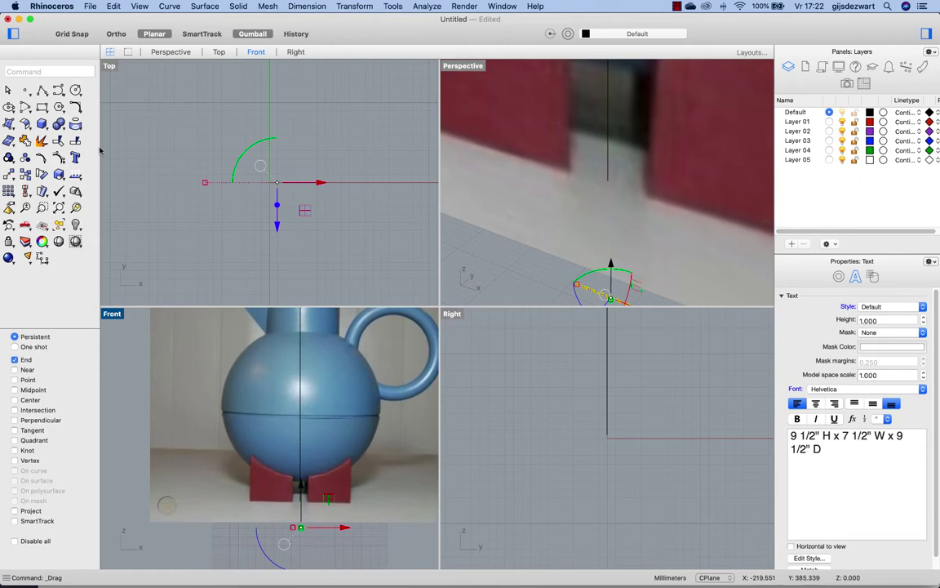
{"action": "left_click", "coordinate": [40, 89]}
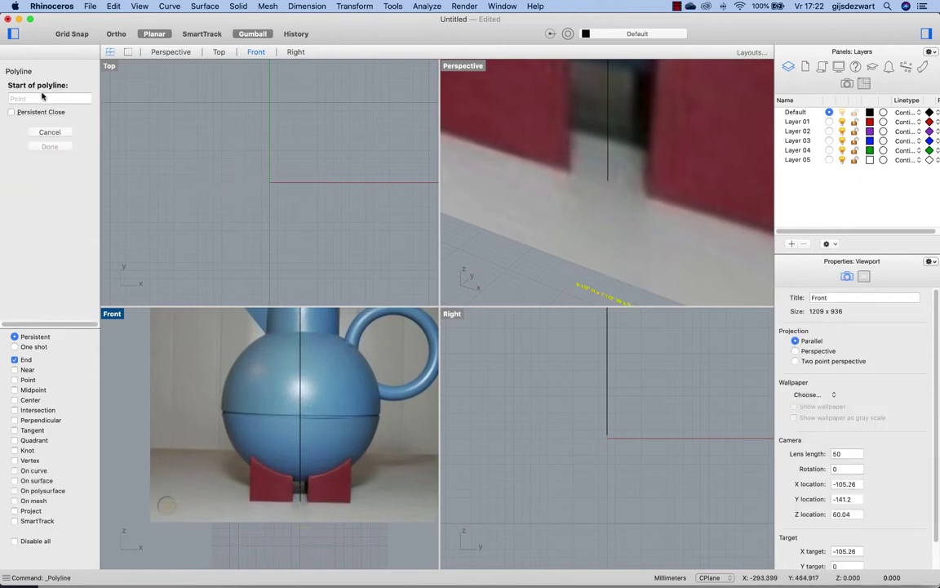
{"action": "left_click", "coordinate": [221, 407]}
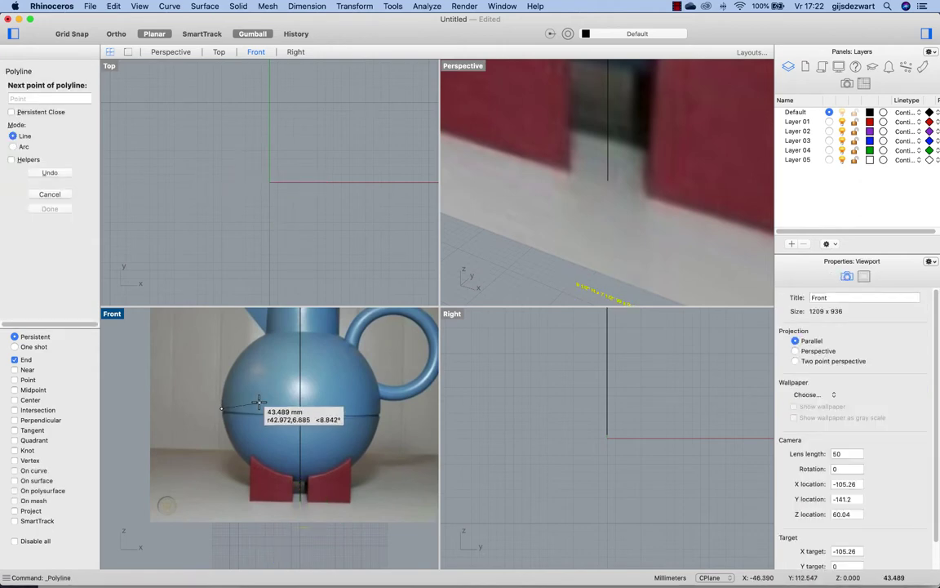
{"action": "type", "text": "7.5"}
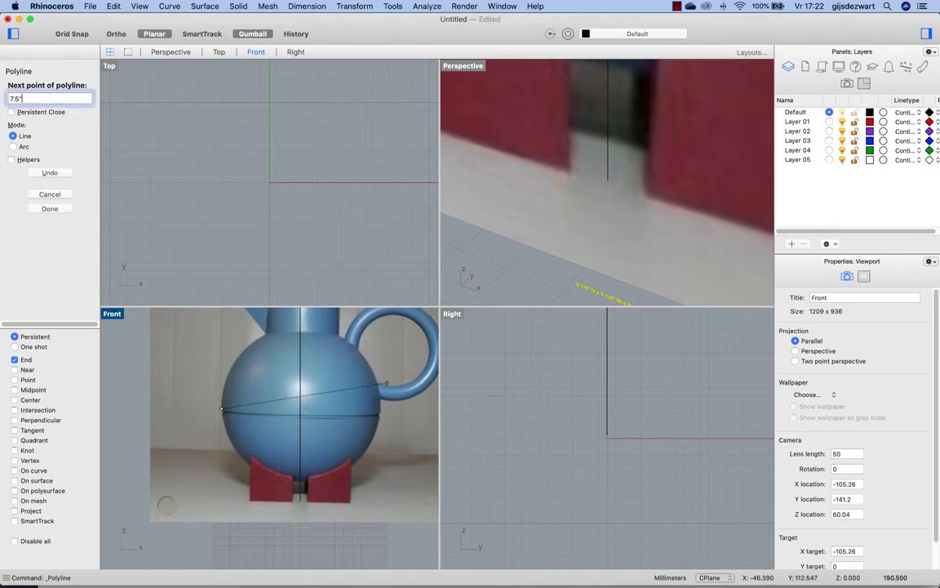
{"action": "key", "text": "Return"}
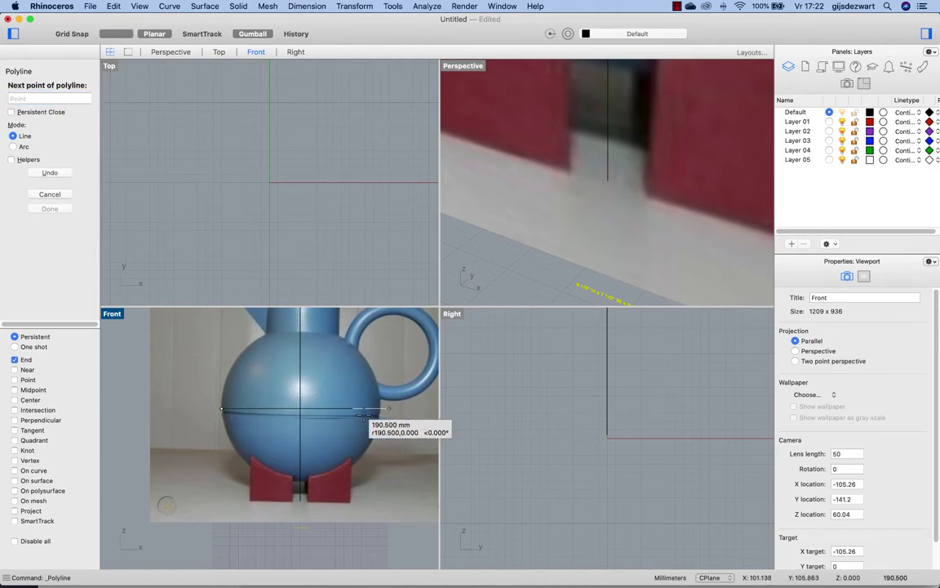
{"action": "left_click", "coordinate": [372, 411]}
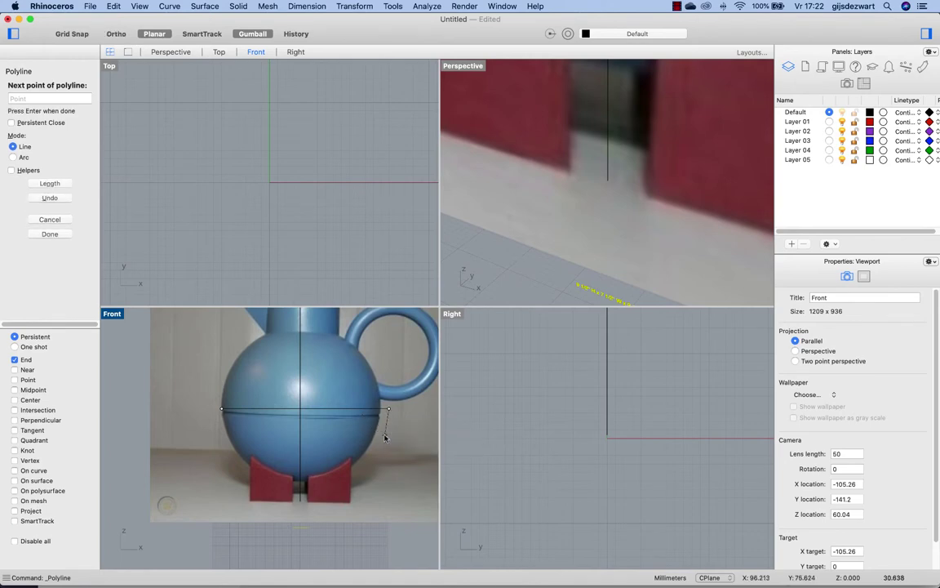
{"action": "key", "text": "Return"}
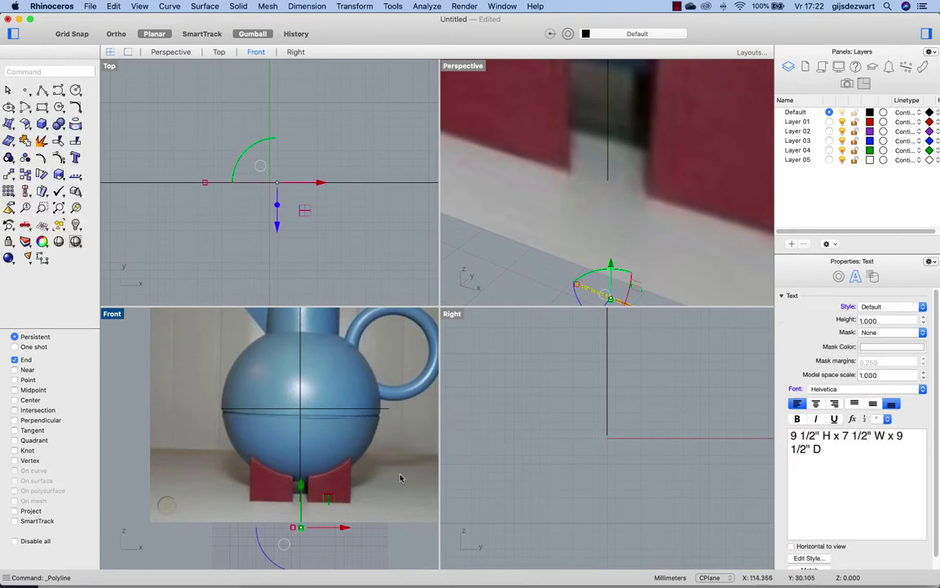
Step: Delete the dimension text below the jug picture
{"action": "scroll", "coordinate": [380, 437], "scroll_direction": "up", "scroll_amount": 5}
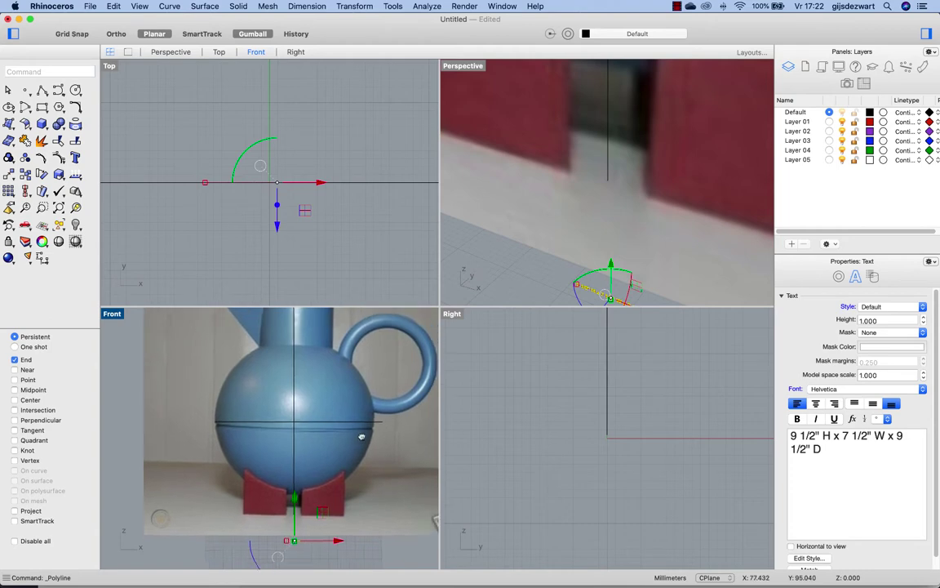
{"action": "scroll", "coordinate": [360, 466], "scroll_direction": "down", "scroll_amount": 2}
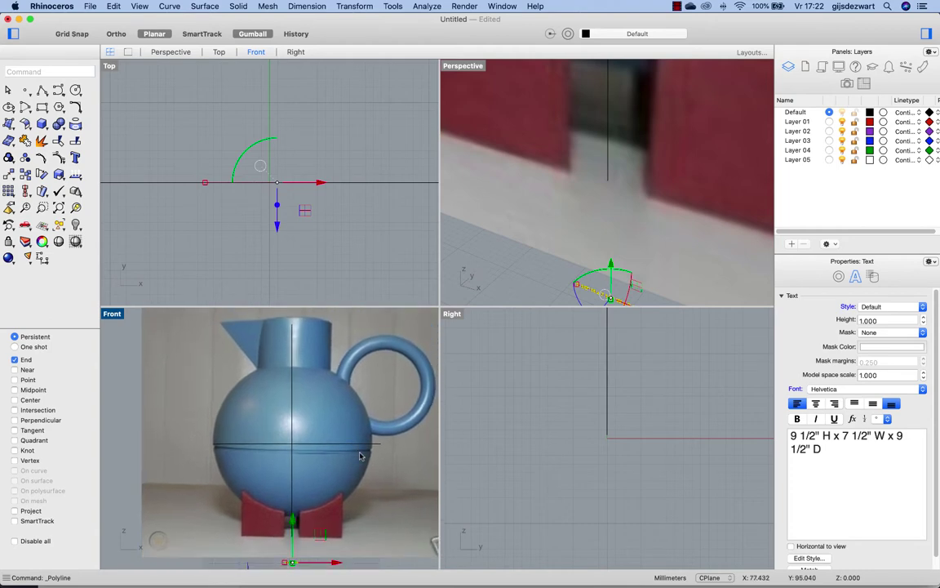
{"action": "scroll", "coordinate": [351, 461], "scroll_direction": "down", "scroll_amount": 5}
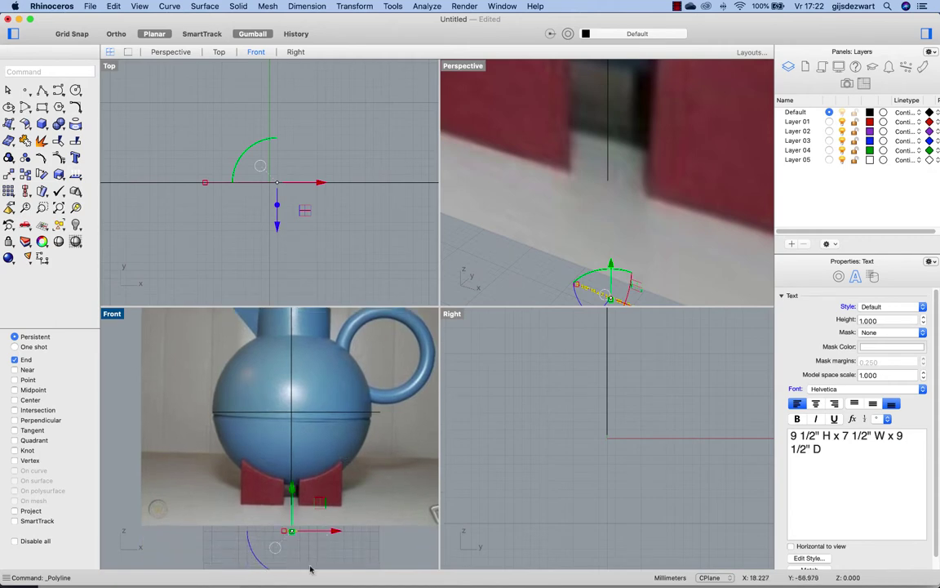
{"action": "left_click", "coordinate": [283, 554]}
{"action": "left_click_drag", "start_coordinate": [270, 548], "coordinate": [310, 531]}
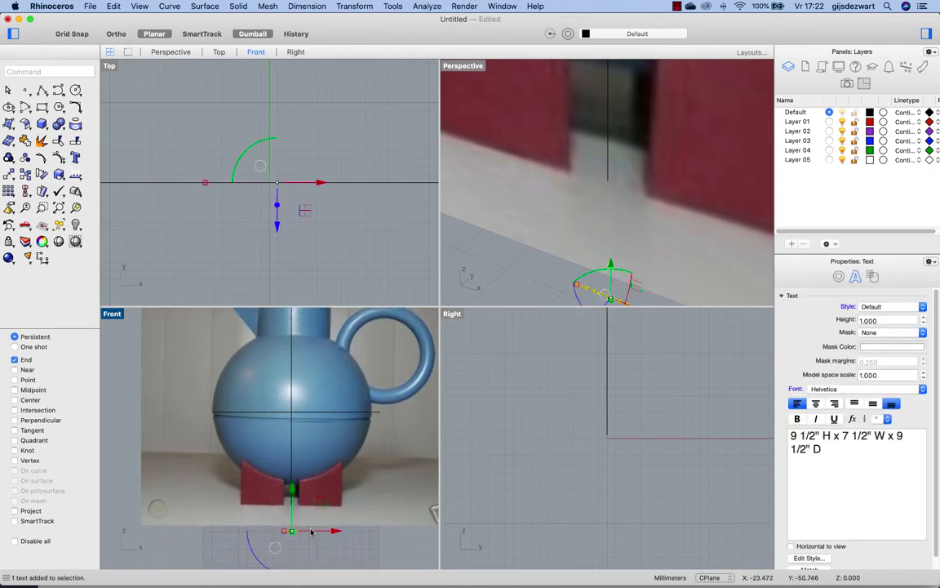
{"action": "key", "text": "Delete"}
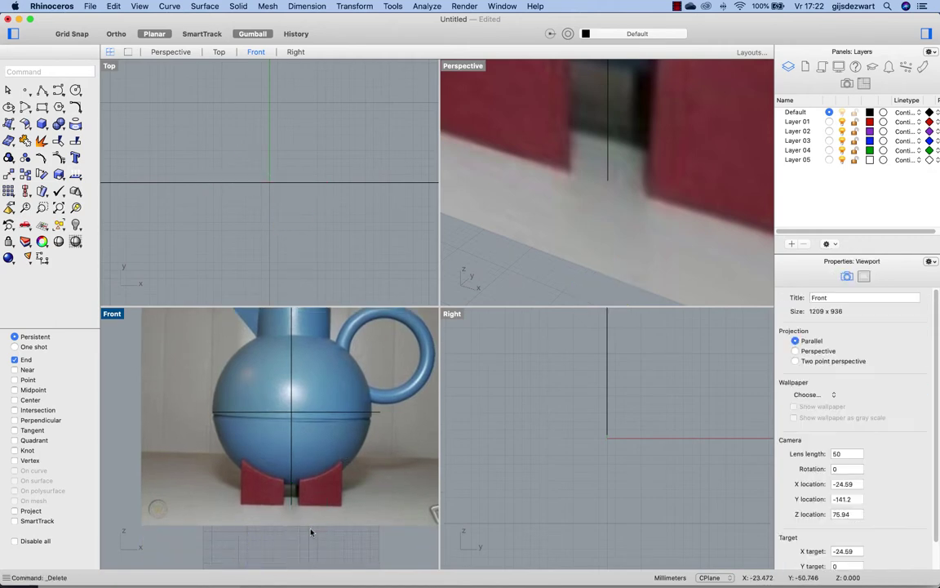
Step: Delete the horizontal guide line across the jug's body and maximize the Front view on the jug picture
{"action": "left_click", "coordinate": [372, 416]}
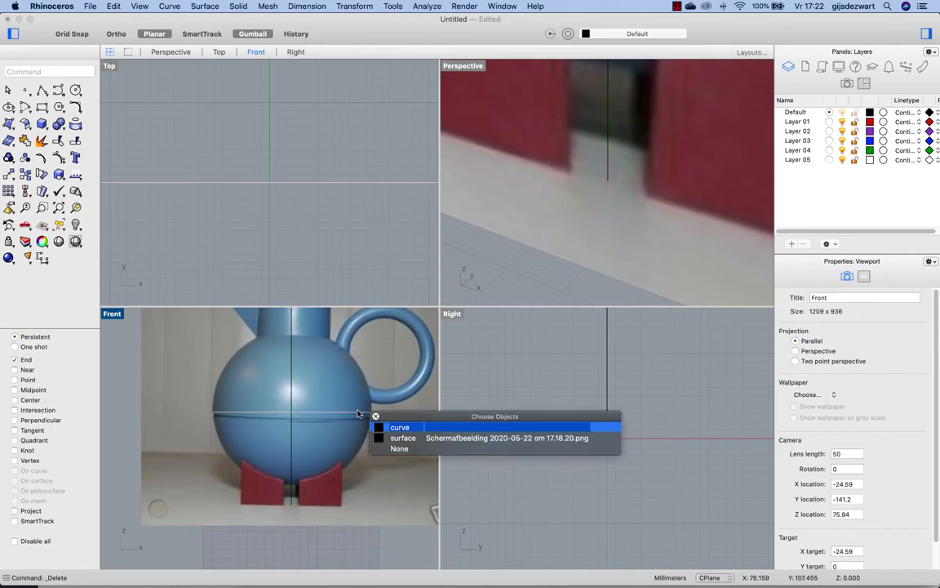
{"action": "key", "text": "Return"}
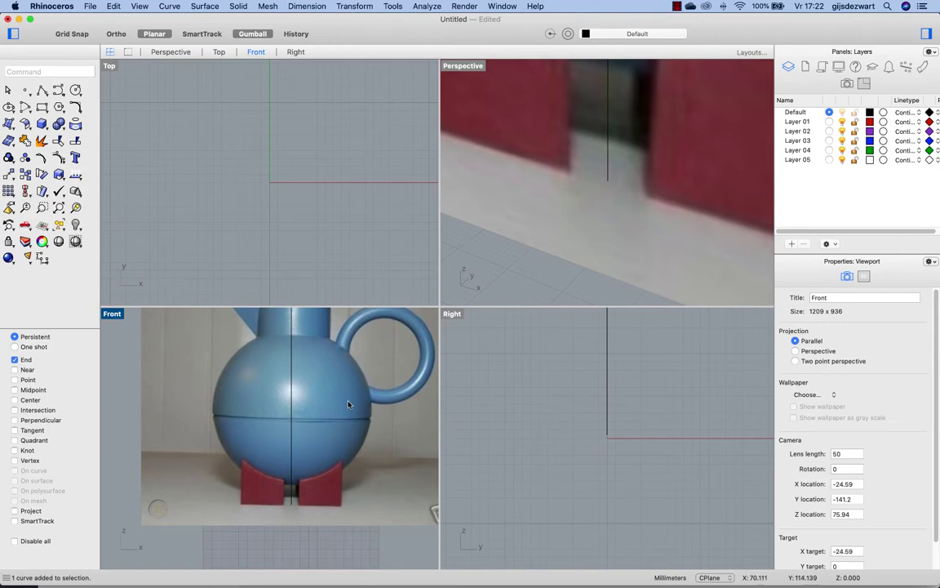
{"action": "double_click", "coordinate": [112, 314]}
{"action": "scroll", "coordinate": [469, 255], "scroll_direction": "up", "scroll_amount": 5}
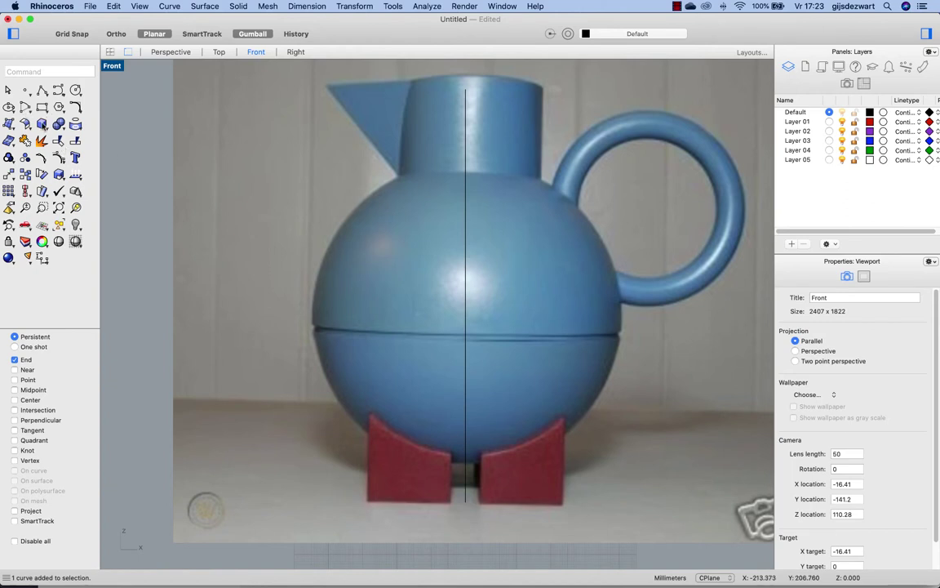
Step: Draw a rectangle about 47 mm wide around the jug's left red foot
{"action": "left_click", "coordinate": [40, 105]}
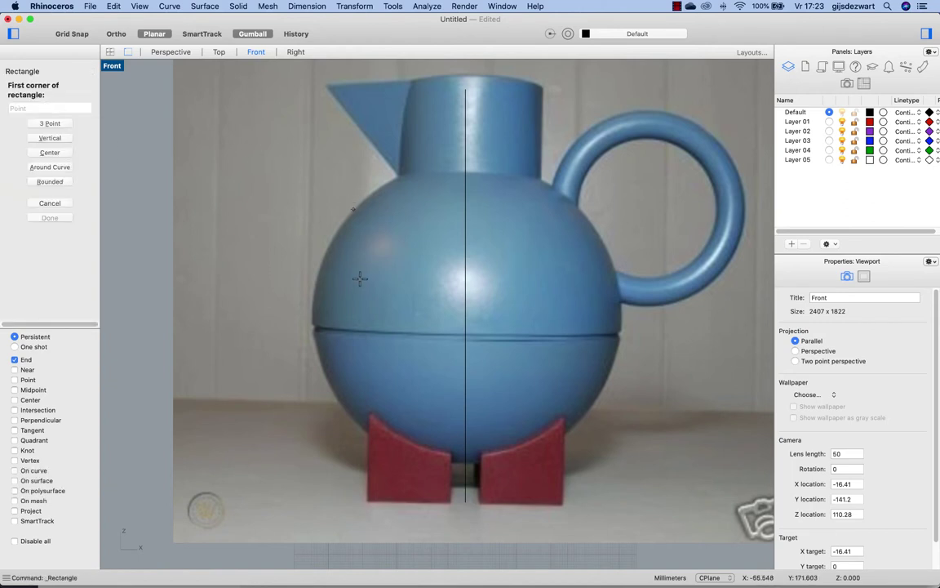
{"action": "left_click", "coordinate": [369, 412]}
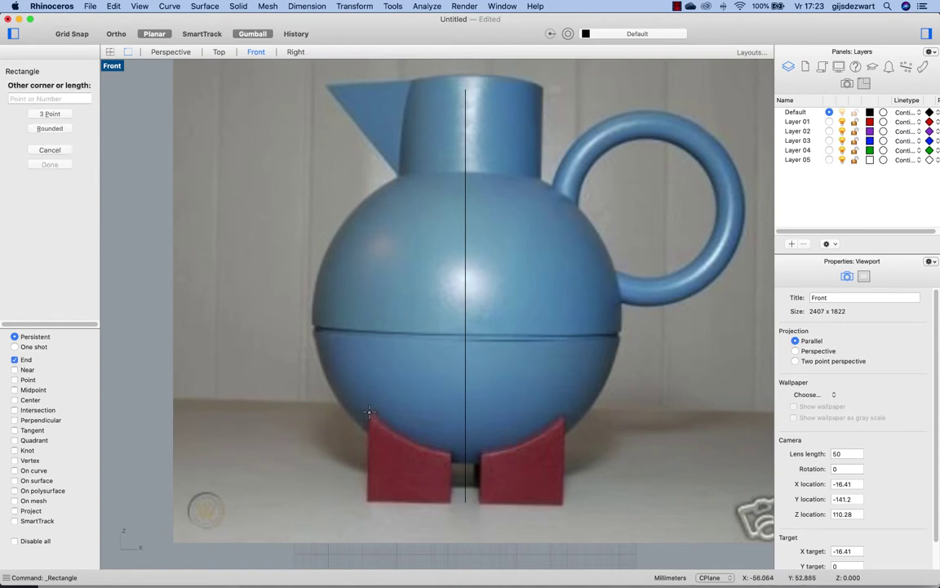
{"action": "left_click", "coordinate": [449, 501]}
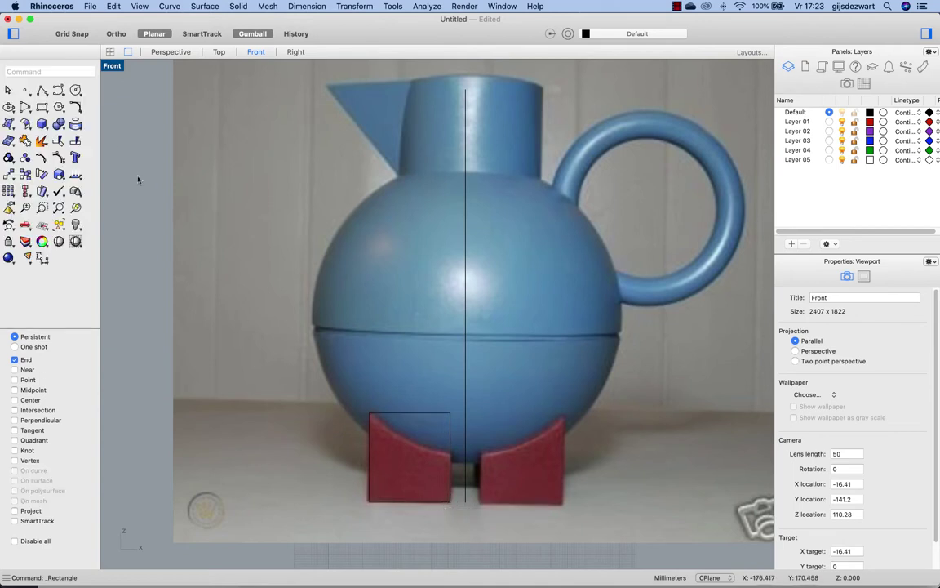
{"action": "left_click", "coordinate": [42, 90]}
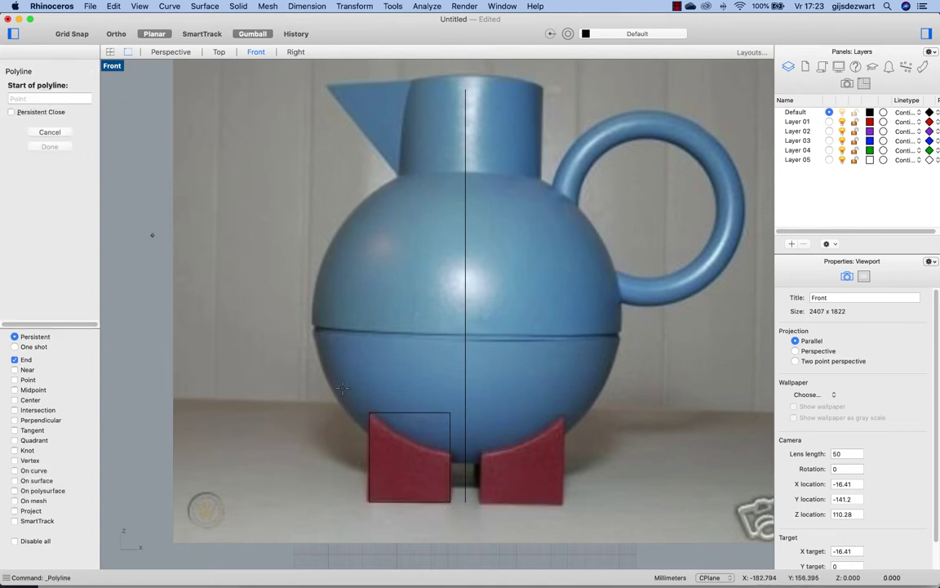
{"action": "left_click", "coordinate": [369, 501]}
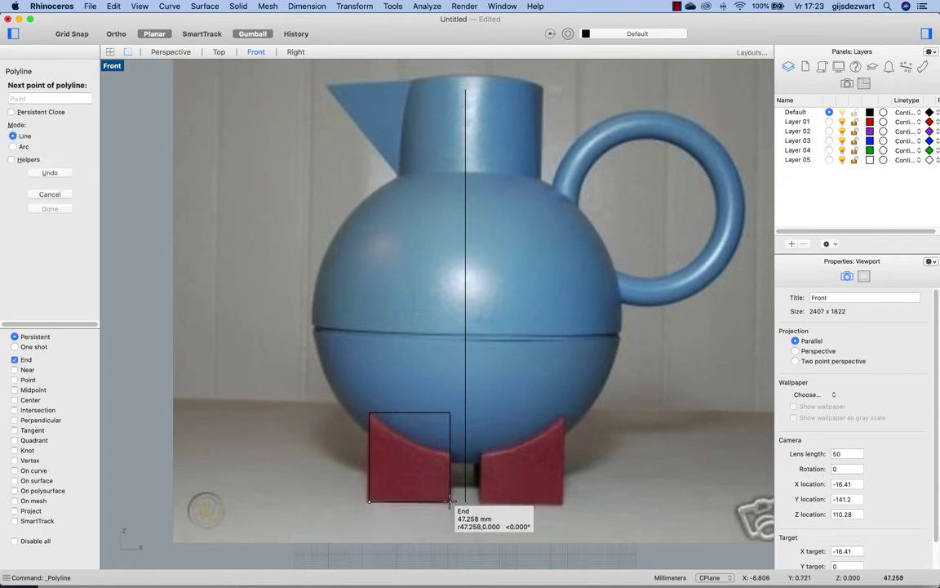
{"action": "left_click", "coordinate": [450, 501]}
{"action": "key", "text": "Return"}
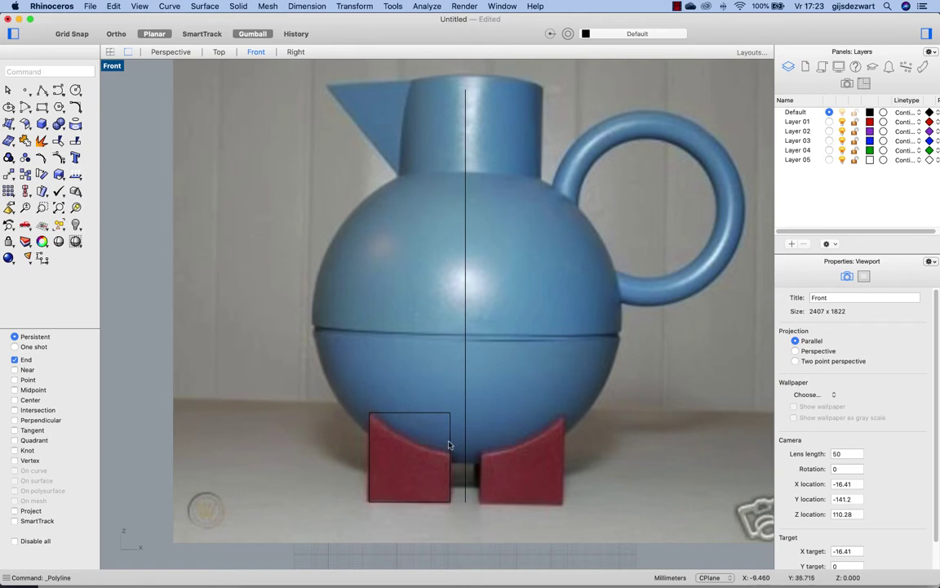
Step: Rename the Default layer to image
{"action": "left_click", "coordinate": [454, 445]}
{"action": "left_click", "coordinate": [498, 459]}
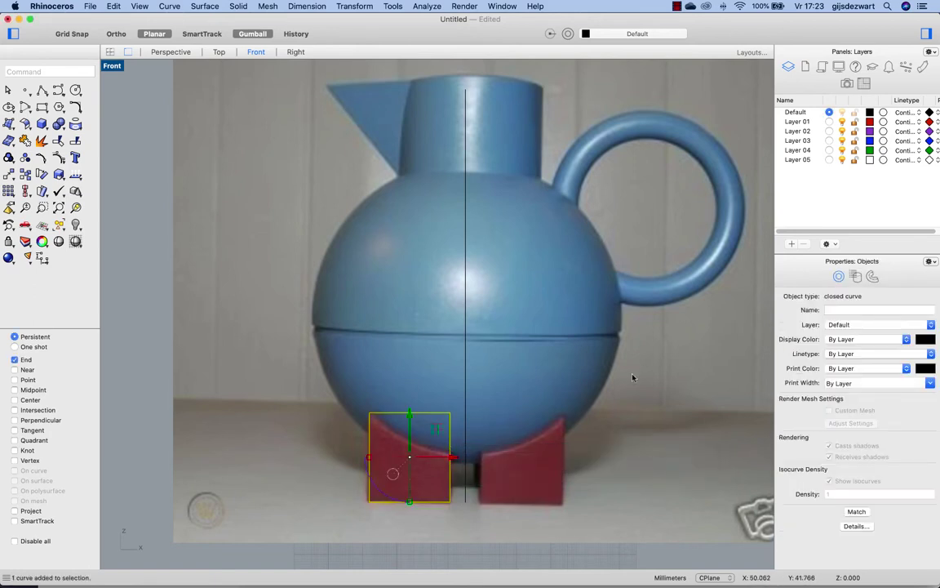
{"action": "left_click", "coordinate": [807, 122]}
{"action": "left_click", "coordinate": [802, 113]}
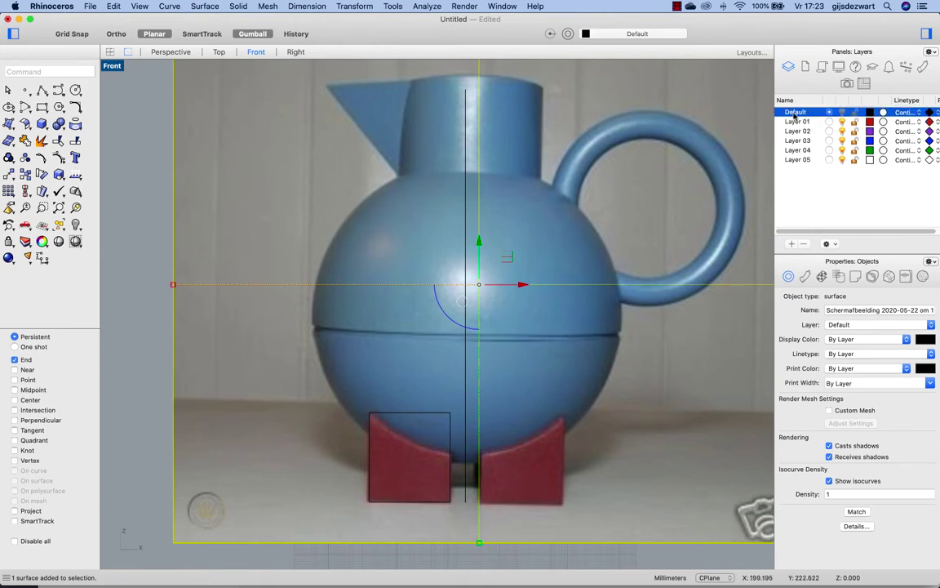
{"action": "left_click", "coordinate": [804, 113]}
{"action": "type", "text": "image"}
{"action": "key", "text": "Return"}
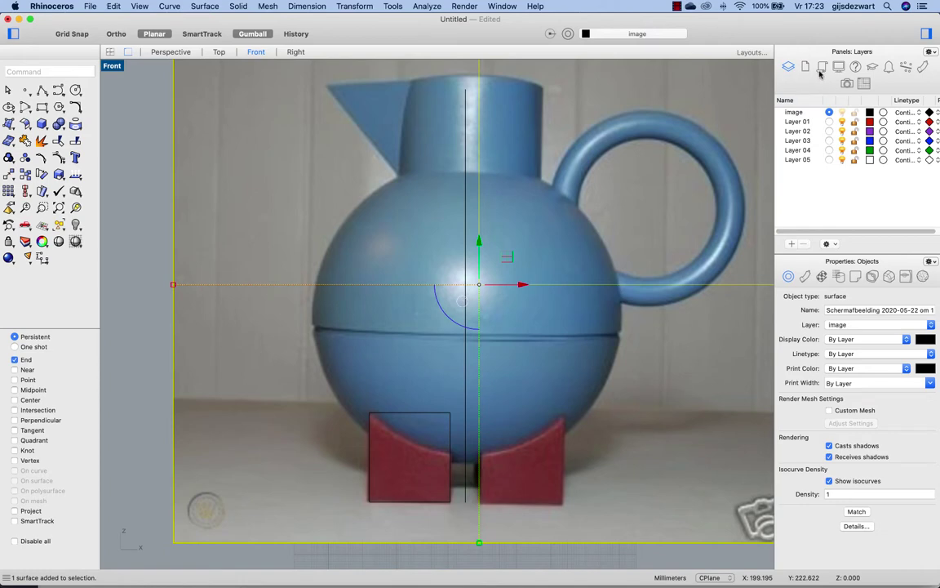
Step: Move the foot rectangle and the vertical guide line to Layer 01
{"action": "scroll", "coordinate": [434, 360], "scroll_direction": "down", "scroll_amount": 2}
{"action": "scroll", "coordinate": [434, 359], "scroll_direction": "down", "scroll_amount": 1}
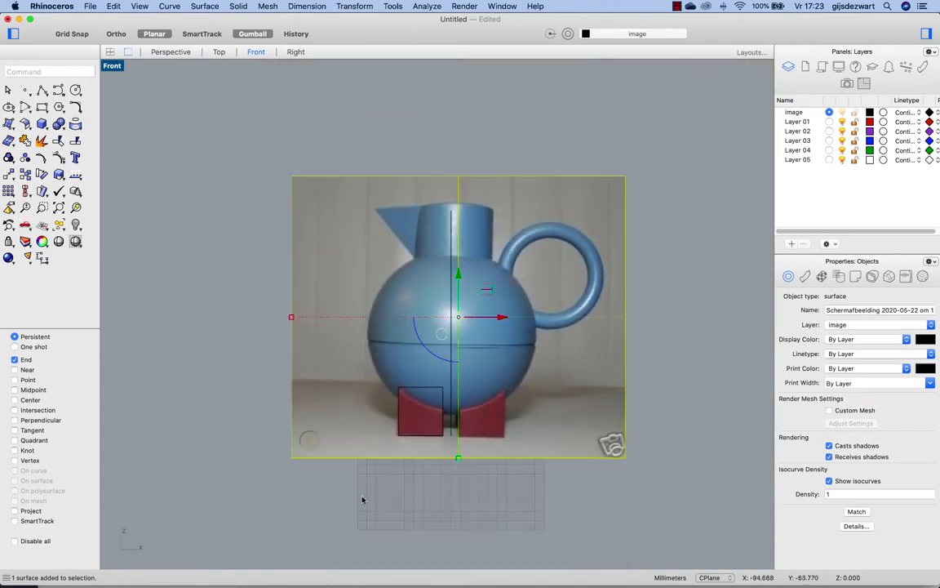
{"action": "left_click_drag", "start_coordinate": [361, 522], "coordinate": [538, 135]}
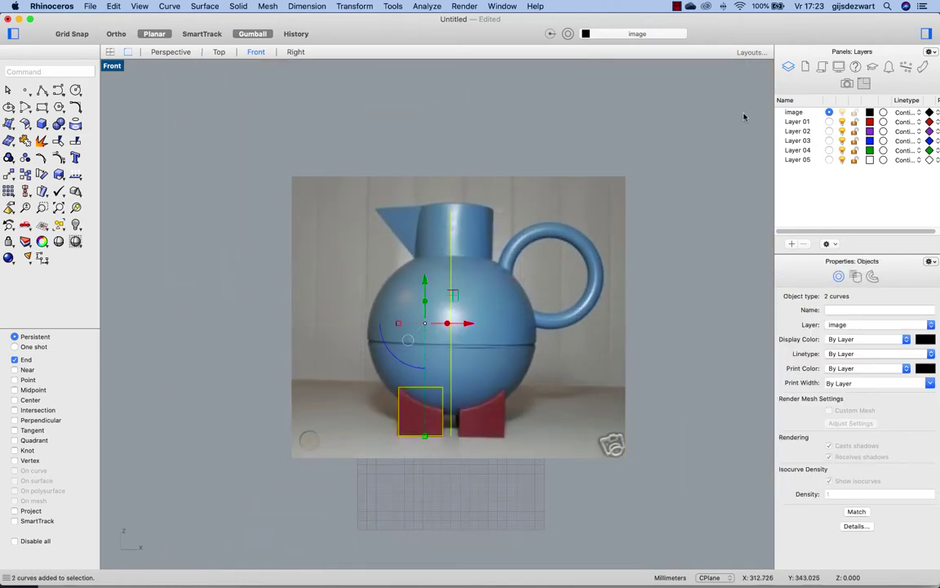
{"action": "right_click", "coordinate": [804, 121]}
{"action": "left_click", "coordinate": [847, 265]}
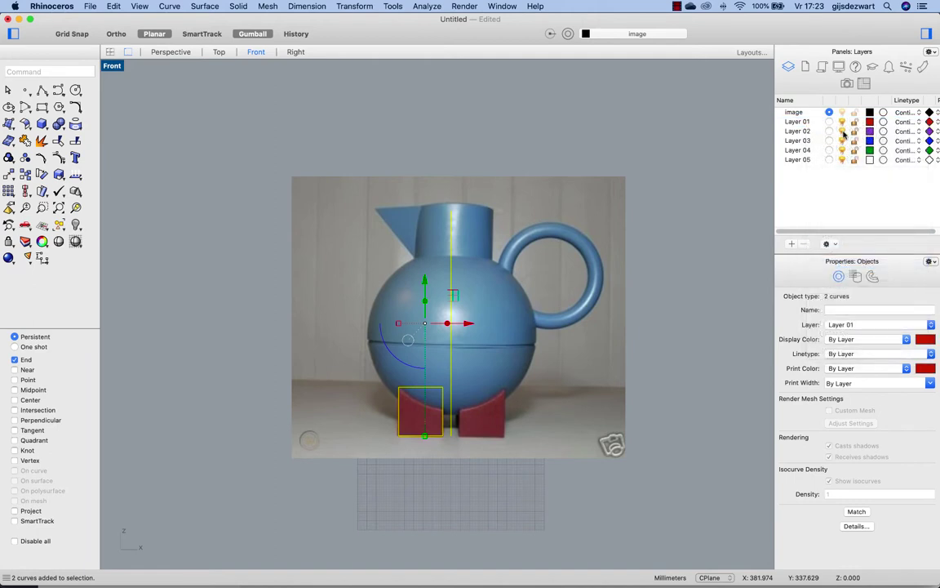
Step: Make Layer 01 the current layer and lock the image layer
{"action": "left_click", "coordinate": [829, 122]}
{"action": "left_click", "coordinate": [854, 112]}
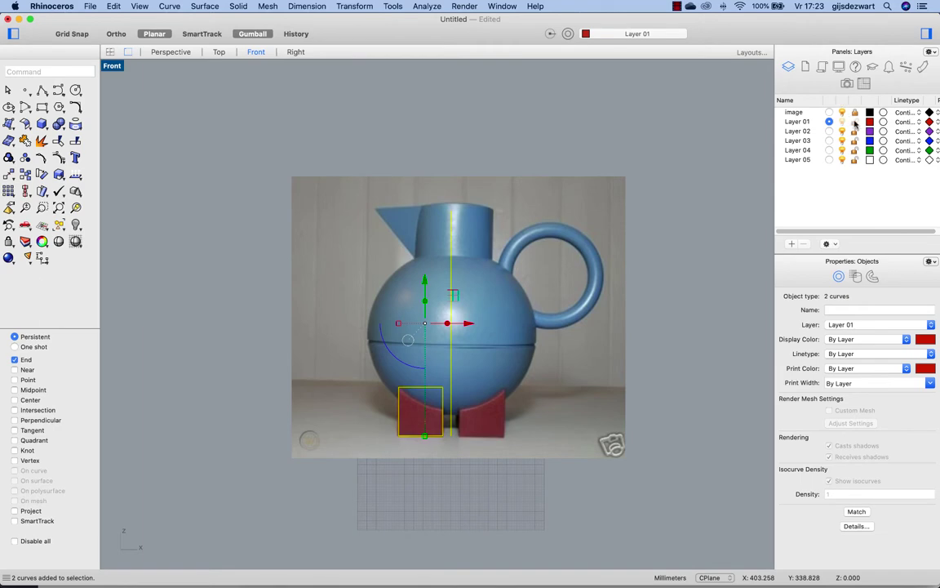
{"action": "left_click", "coordinate": [455, 432]}
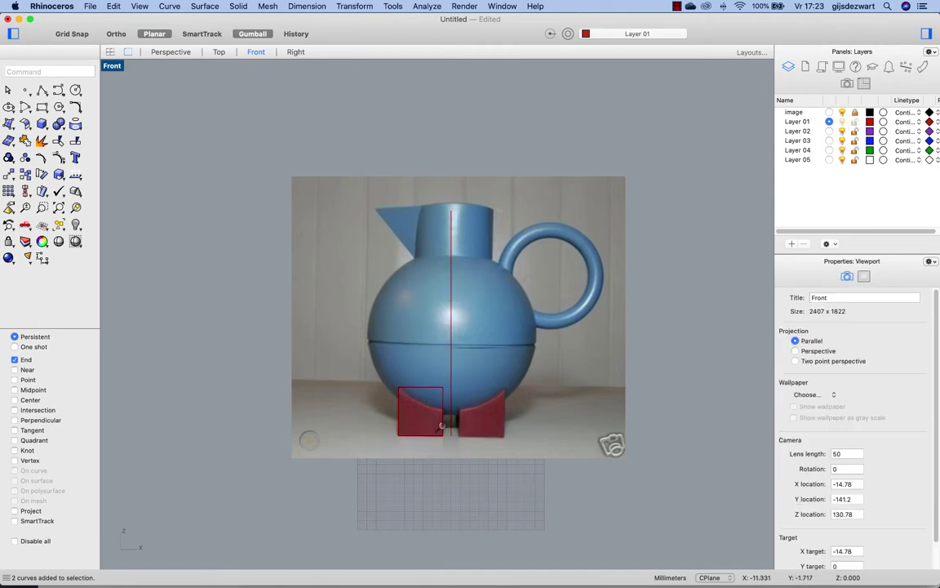
Step: Move the picture, foot rectangle and vertical line together from the line's lower end to the origin
{"action": "scroll", "coordinate": [437, 389], "scroll_direction": "up", "scroll_amount": 5}
{"action": "scroll", "coordinate": [434, 401], "scroll_direction": "down", "scroll_amount": 3}
{"action": "scroll", "coordinate": [434, 402], "scroll_direction": "down", "scroll_amount": 3}
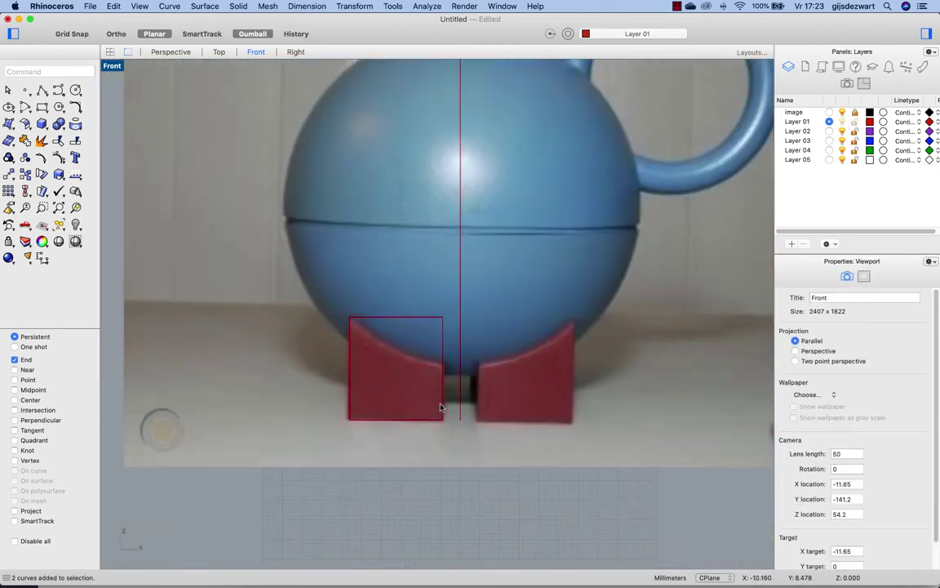
{"action": "scroll", "coordinate": [441, 418], "scroll_direction": "down", "scroll_amount": 2}
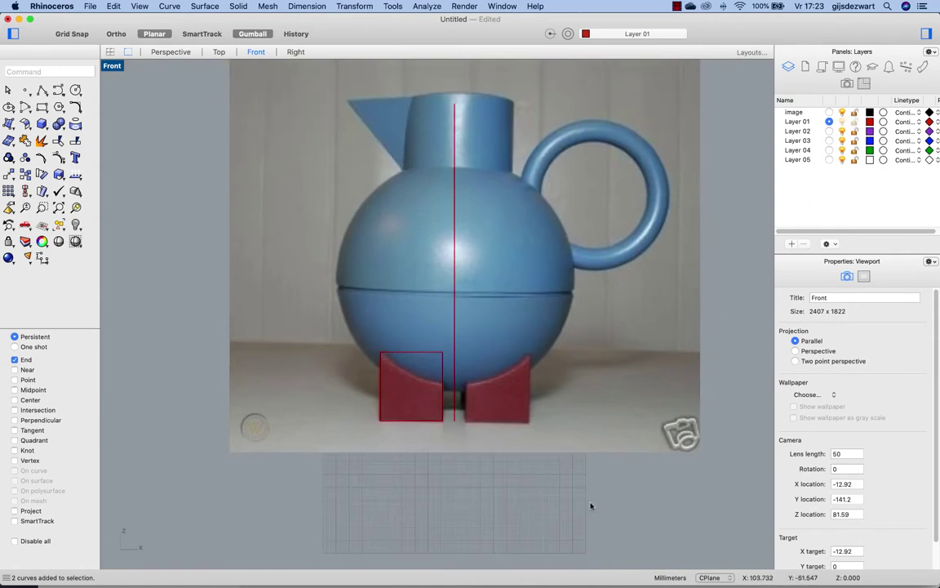
{"action": "left_click", "coordinate": [491, 319]}
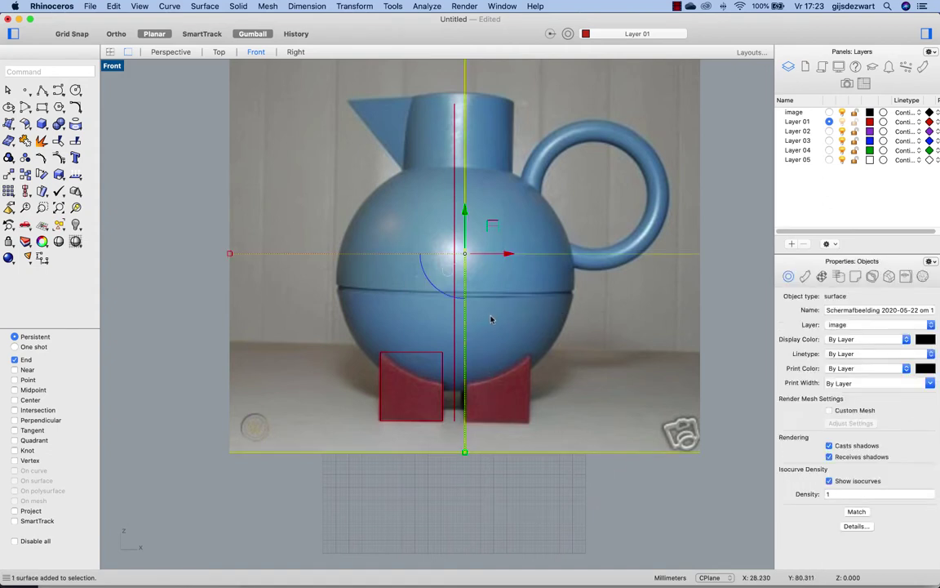
{"action": "left_click", "coordinate": [443, 404], "text": "shift"}
{"action": "left_click", "coordinate": [454, 404], "text": "shift"}
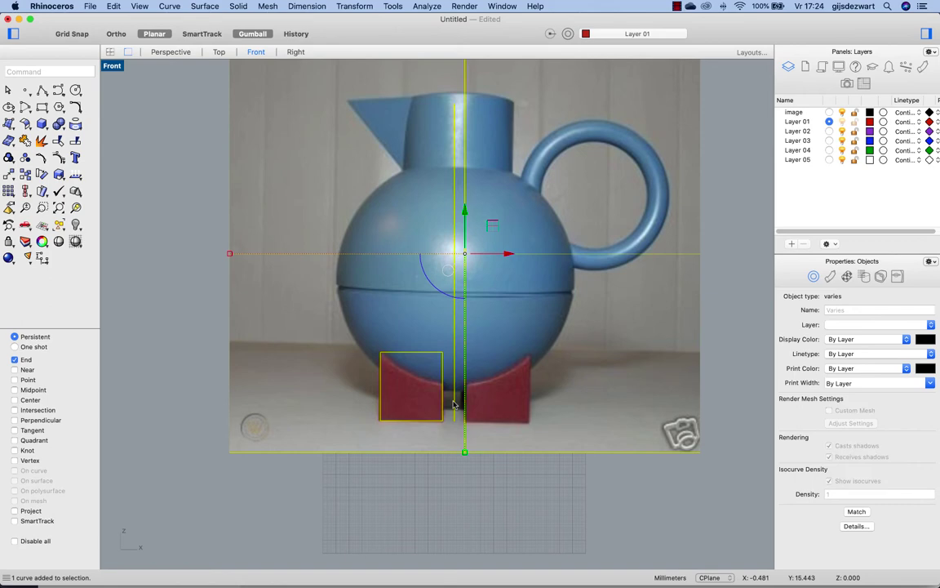
{"action": "type", "text": "move"}
{"action": "key", "text": "Return"}
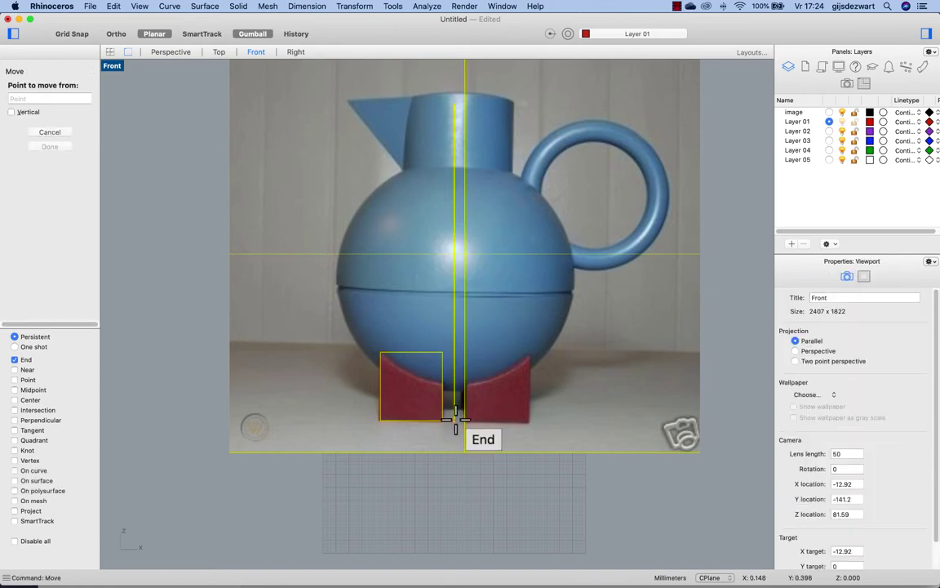
{"action": "left_click", "coordinate": [455, 419]}
{"action": "left_click", "coordinate": [457, 417]}
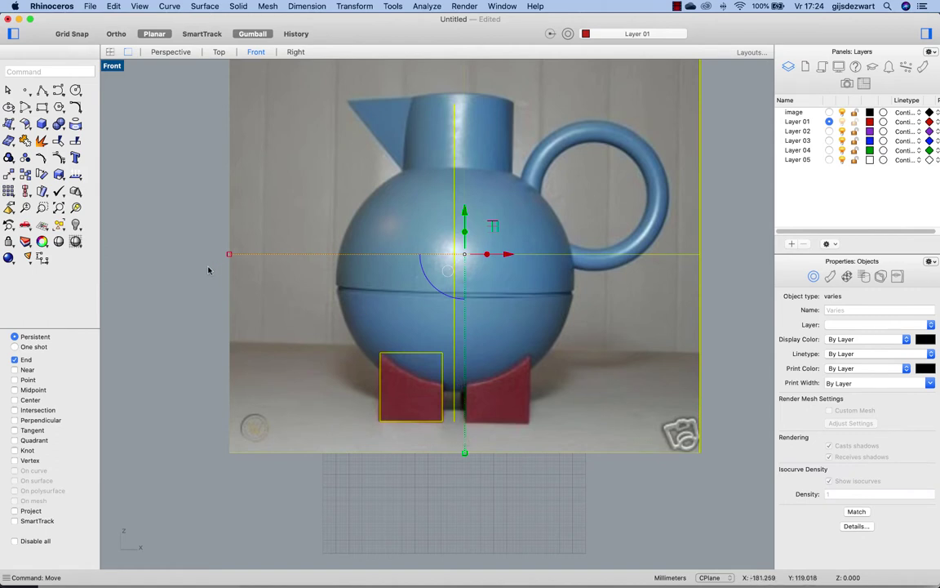
{"action": "left_click", "coordinate": [209, 317]}
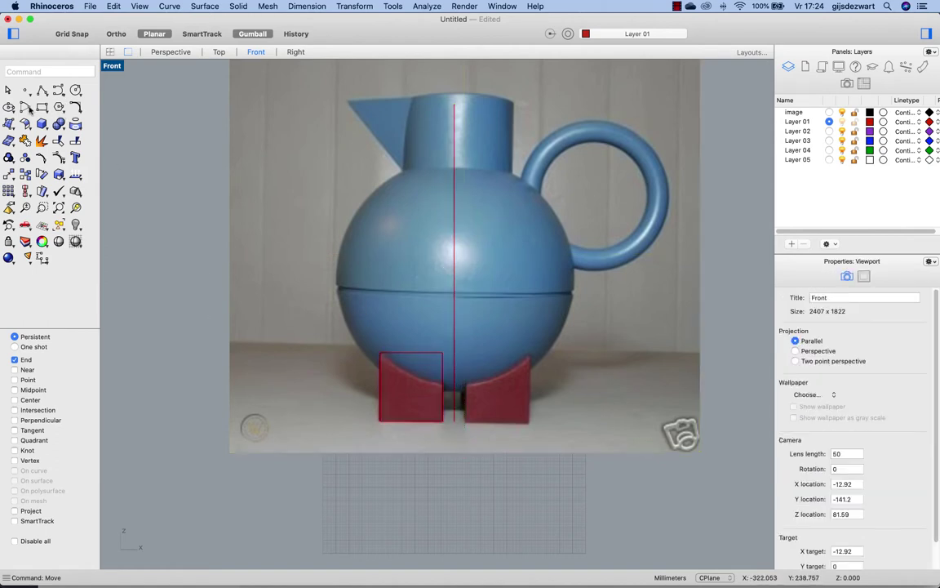
Step: Draw a circle about 180 mm in diameter around the jug's spherical body, centered on the vertical line using the Near snap
{"action": "left_click", "coordinate": [73, 88]}
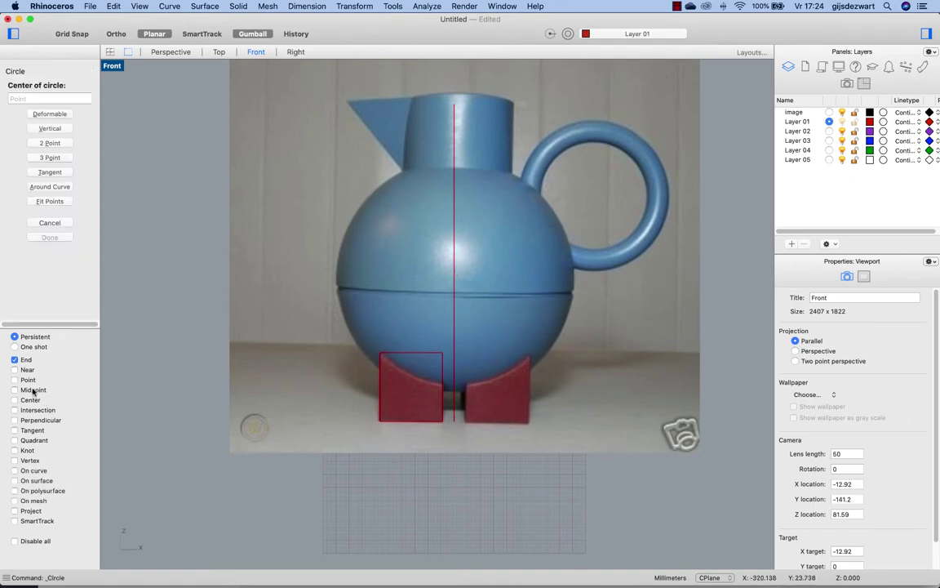
{"action": "left_click", "coordinate": [28, 371]}
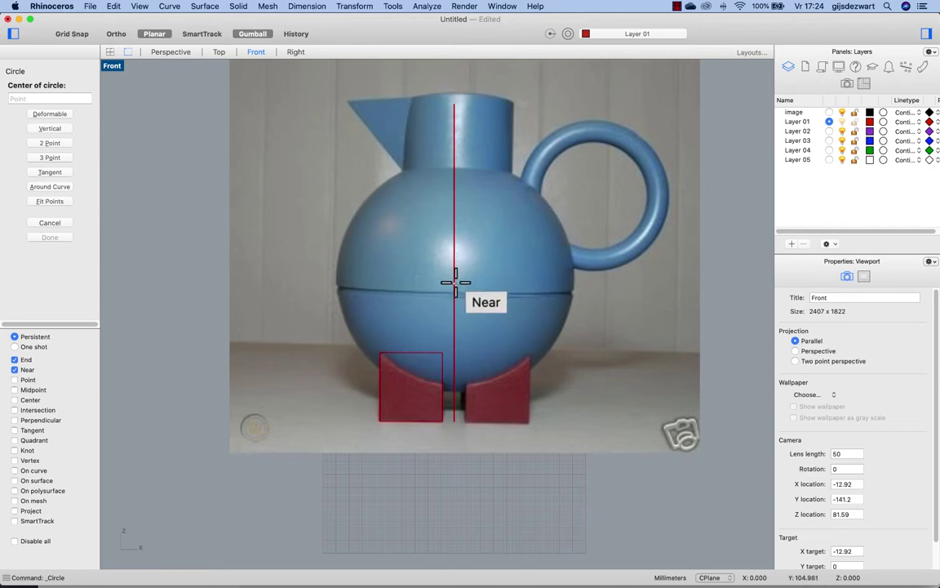
{"action": "left_click", "coordinate": [455, 283]}
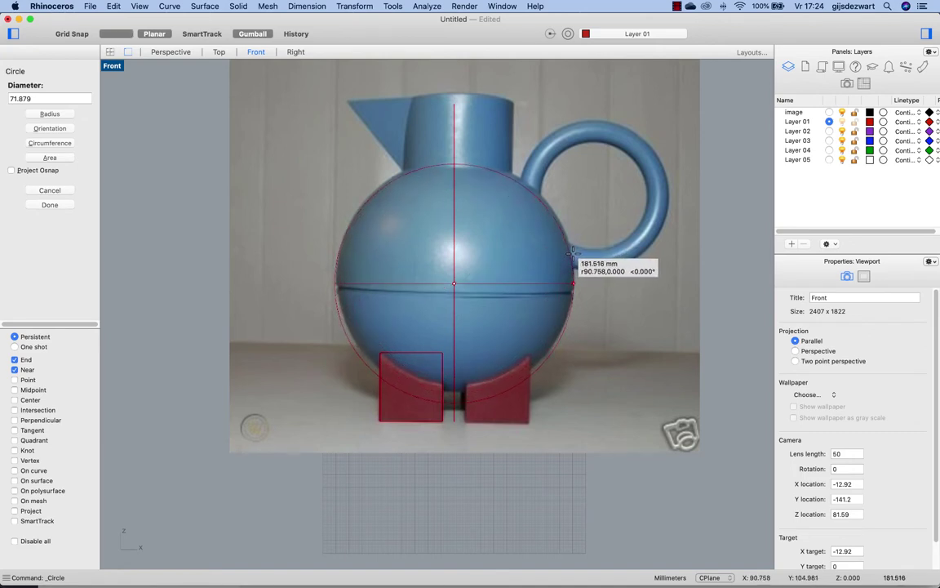
{"action": "left_click", "coordinate": [572, 256]}
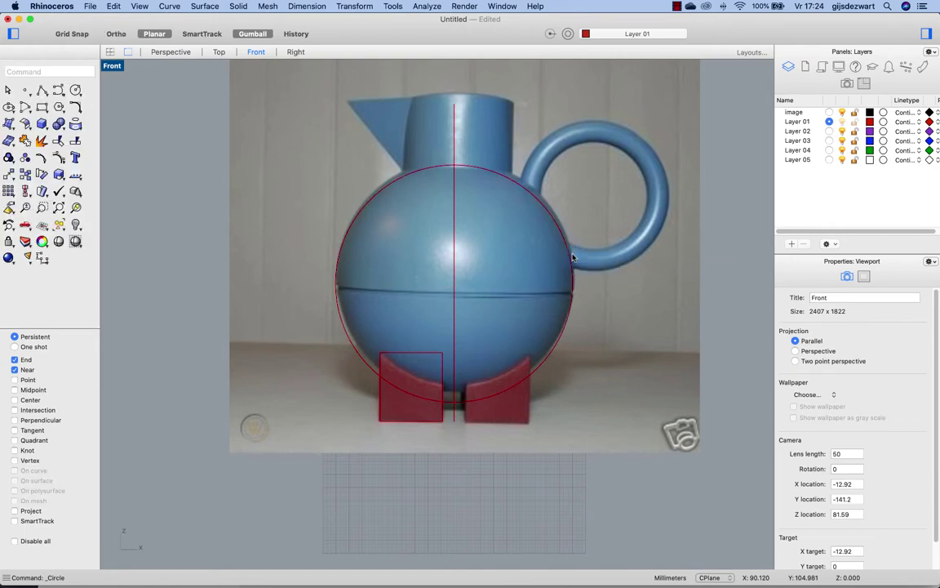
Step: Nudge the circle straight up by about 4.2 mm to match the outline of the jug's spherical body
{"action": "left_click", "coordinate": [563, 242]}
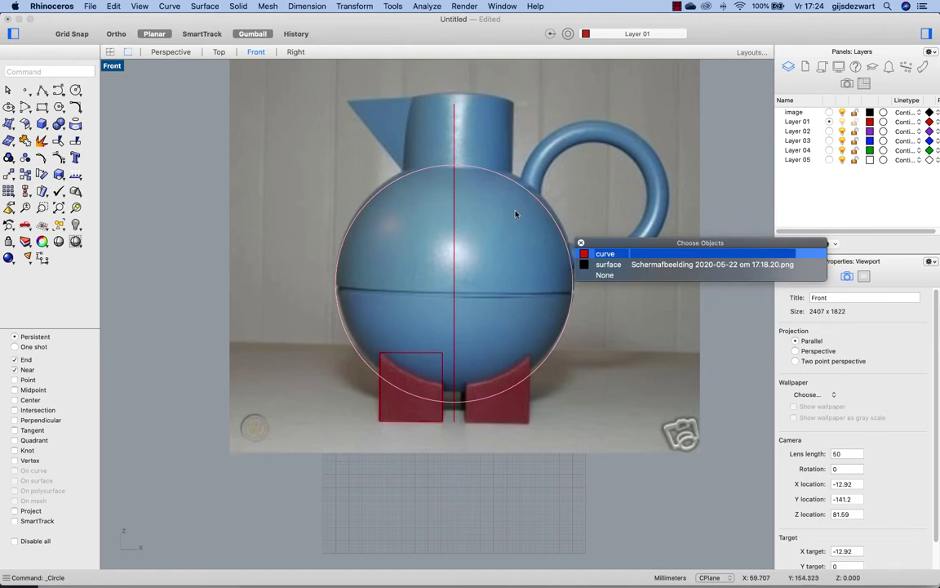
{"action": "key", "text": "Return"}
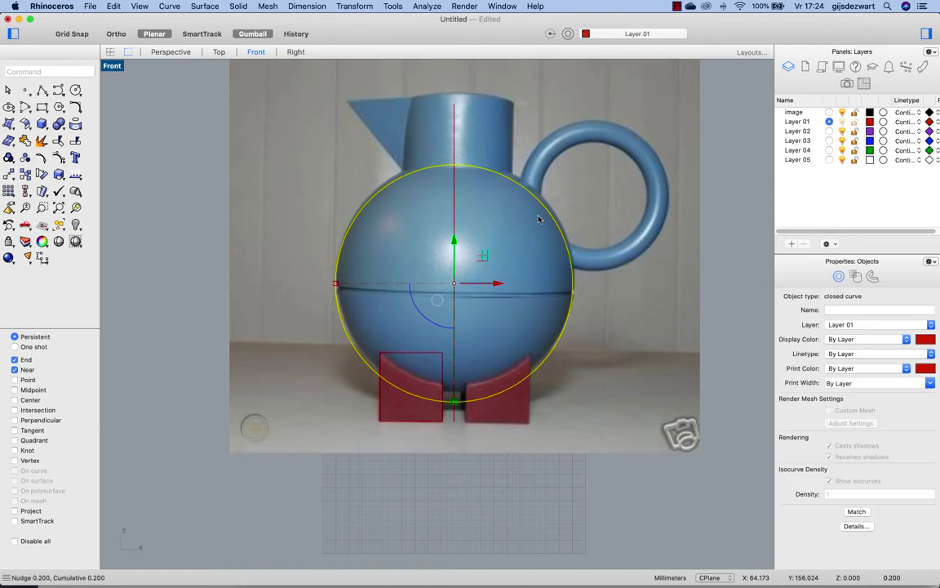
{"action": "key", "text": "alt+Up"}
{"action": "key", "text": "alt+Up"}
{"action": "key", "text": "alt+Up"}
{"action": "key", "text": "alt+Up"}
{"action": "key", "text": "alt+Up"}
{"action": "key", "text": "alt+Up"}
{"action": "key", "text": "alt+Up"}
{"action": "key", "text": "alt+Up"}
{"action": "key", "text": "alt+Up"}
{"action": "key", "text": "alt+Up"}
{"action": "key", "text": "alt+Up"}
{"action": "key", "text": "alt+Up"}
{"action": "key", "text": "alt+Up"}
{"action": "key", "text": "alt+Up"}
{"action": "key", "text": "alt+Up"}
{"action": "key", "text": "alt+Up"}
{"action": "key", "text": "alt+Up"}
{"action": "key", "text": "alt+Up"}
{"action": "key", "text": "alt+Up"}
{"action": "key", "text": "alt+Up"}
{"action": "key", "text": "alt+Up"}
{"action": "key", "text": "alt+Up"}
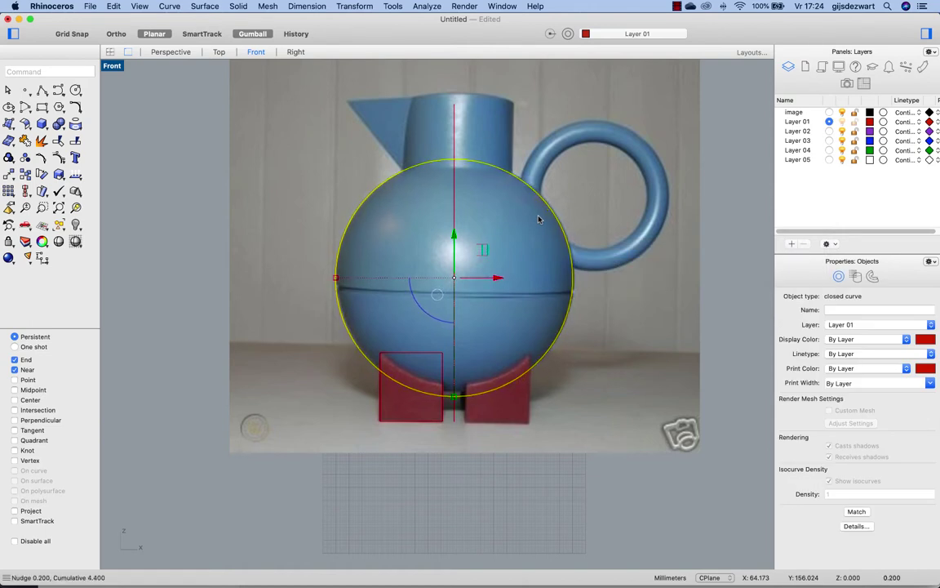
{"action": "key", "text": "alt+Up"}
{"action": "key", "text": "alt+Down"}
{"action": "key", "text": "alt+Down"}
Step: Mirror a copy of the left foot's rectangle across the vertical center axis onto the right foot
{"action": "left_click", "coordinate": [440, 366]}
{"action": "type", "text": "mir"}
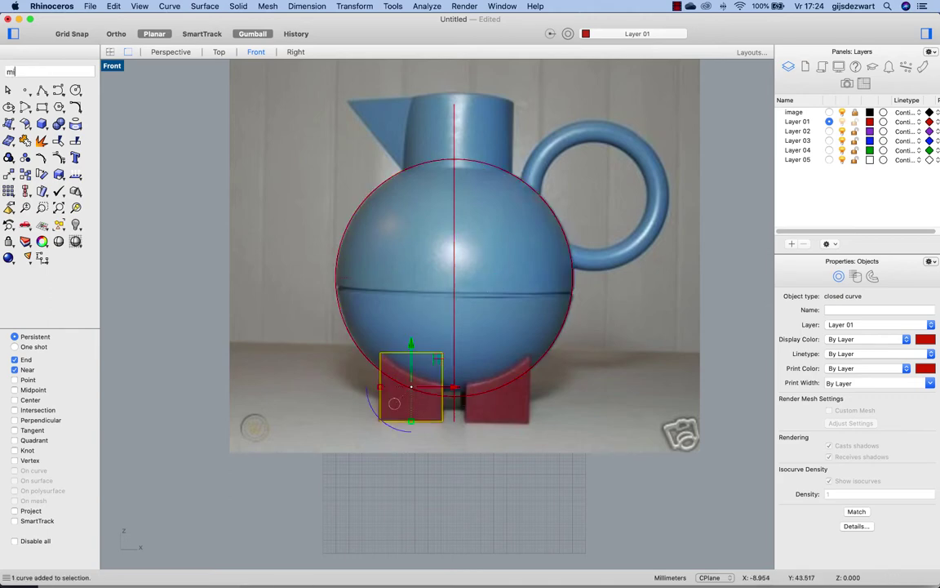
{"action": "key", "text": "Return"}
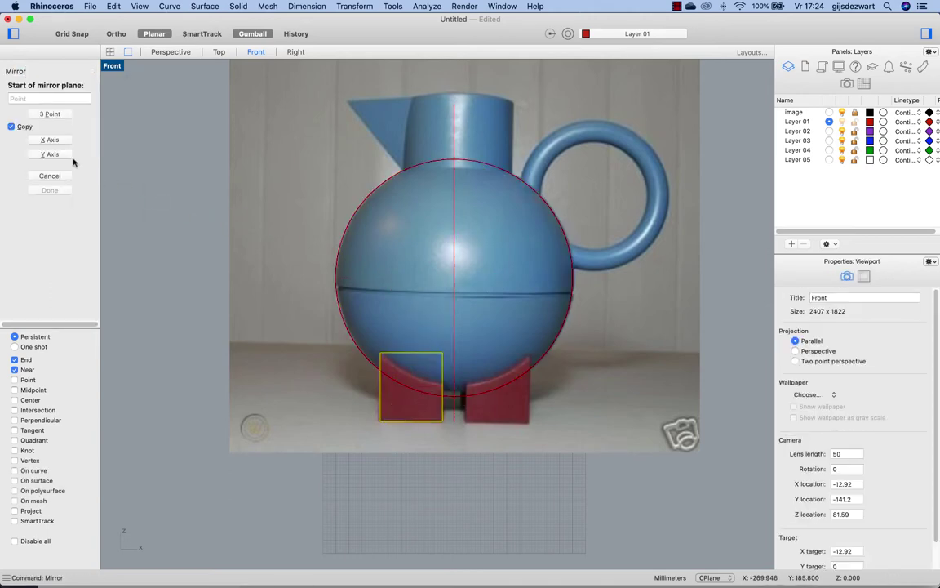
{"action": "left_click", "coordinate": [50, 140]}
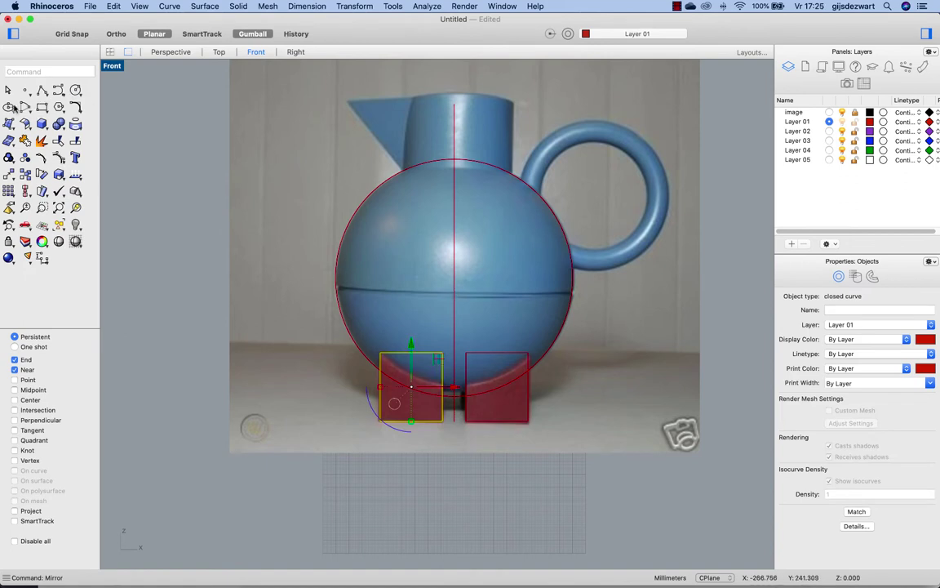
Step: Draw a circle about 112 mm in diameter around the outer edge of the jug's ring handle
{"action": "left_click", "coordinate": [73, 89]}
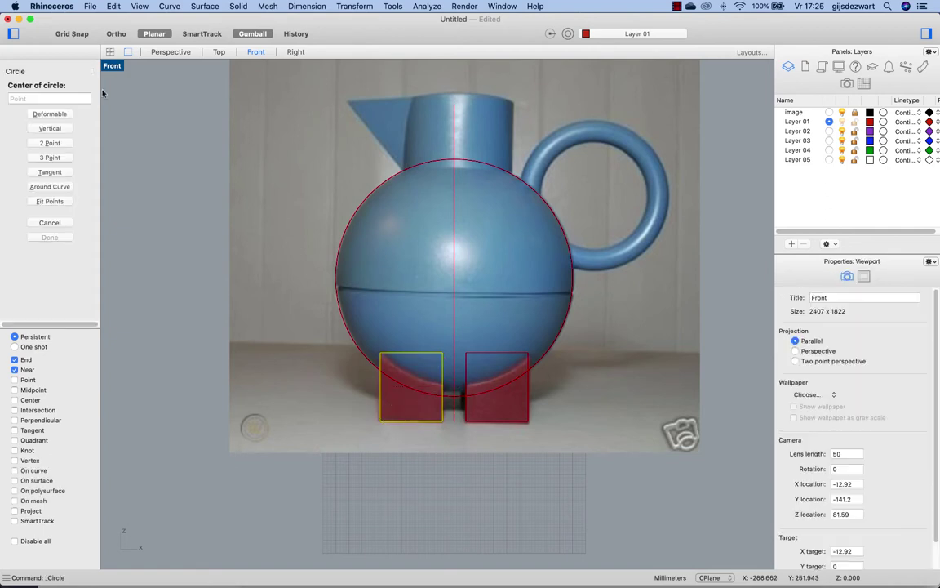
{"action": "left_click", "coordinate": [596, 197]}
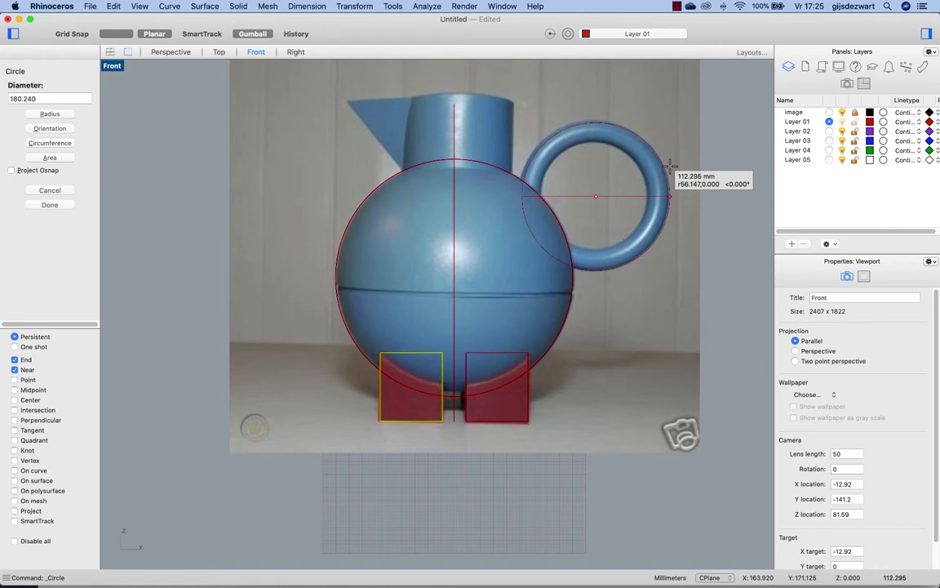
{"action": "left_click", "coordinate": [667, 172]}
Step: Nudge the handle circle in 0.2 mm increments and scale it up slightly to match the handle's outer edge
{"action": "left_click", "coordinate": [669, 181]}
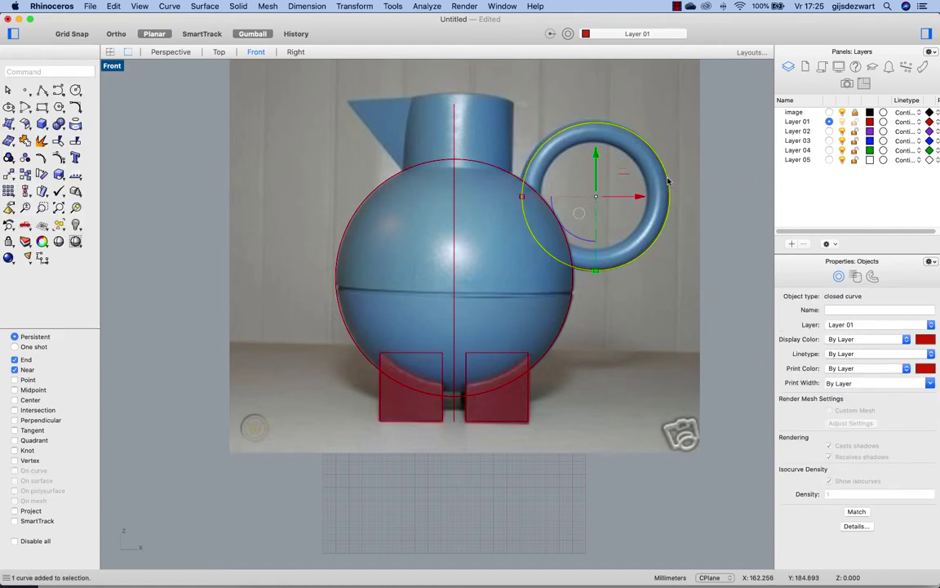
{"action": "key", "text": "alt+Up"}
{"action": "key", "text": "alt+Left"}
{"action": "key", "text": "alt+Left"}
{"action": "key", "text": "alt+Left"}
{"action": "key", "text": "alt+Left"}
{"action": "key", "text": "alt+Left"}
{"action": "key", "text": "alt+Left"}
{"action": "key", "text": "alt+Left"}
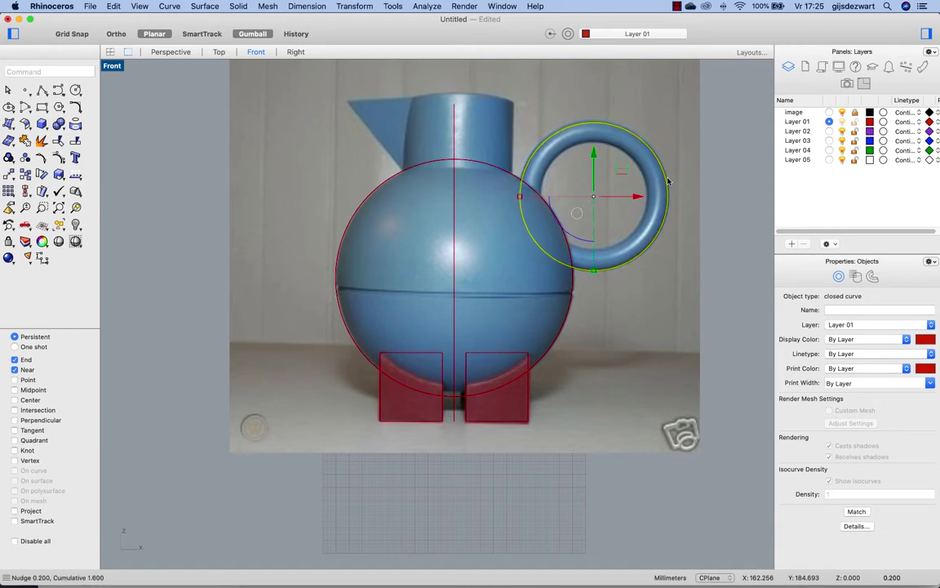
{"action": "key", "text": "alt+Right"}
{"action": "key", "text": "alt+Right"}
{"action": "key", "text": "alt+Right"}
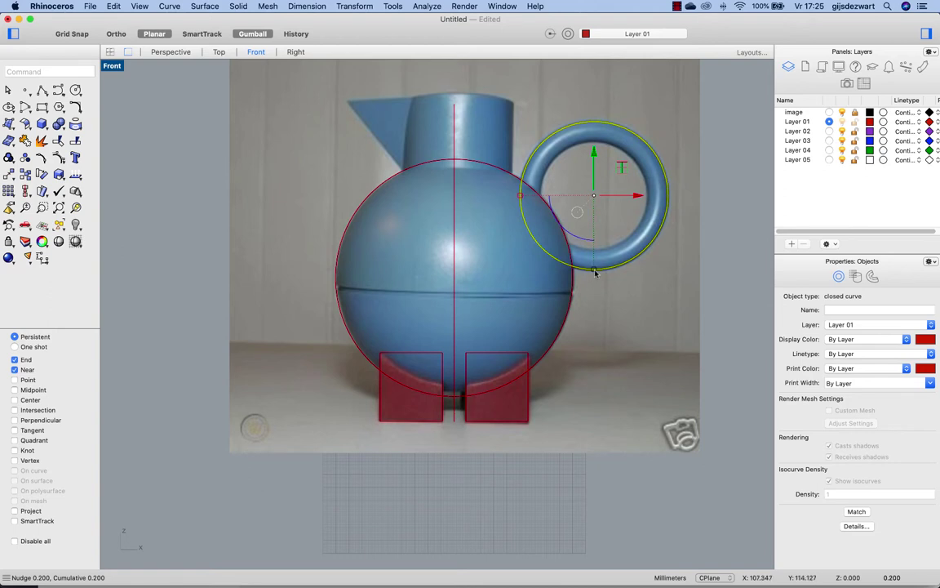
{"action": "left_click_drag", "start_coordinate": [594, 273], "coordinate": [630, 272]}
Step: Offset the handle circle inward by about 16 mm through a point on the handle's inner edge
{"action": "type", "text": "off"}
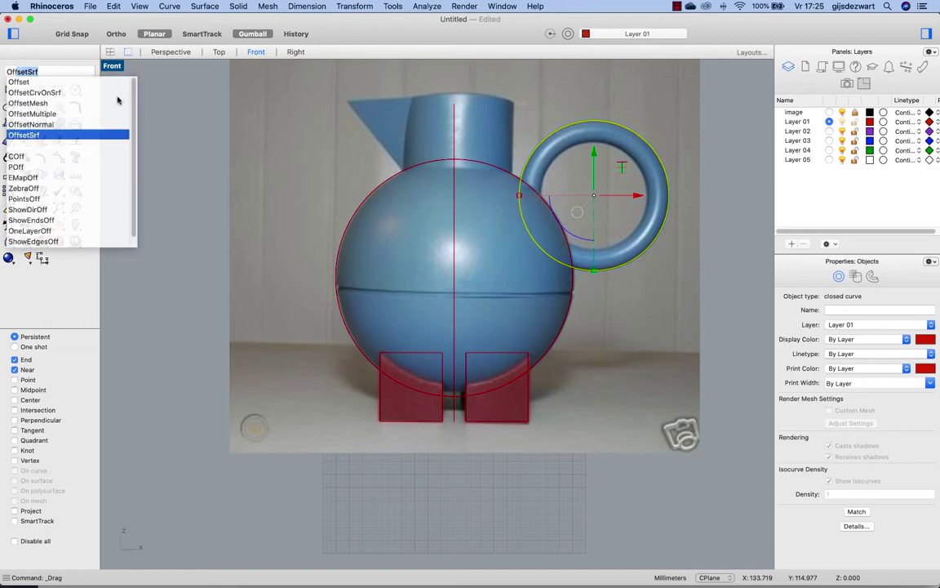
{"action": "left_click", "coordinate": [23, 80]}
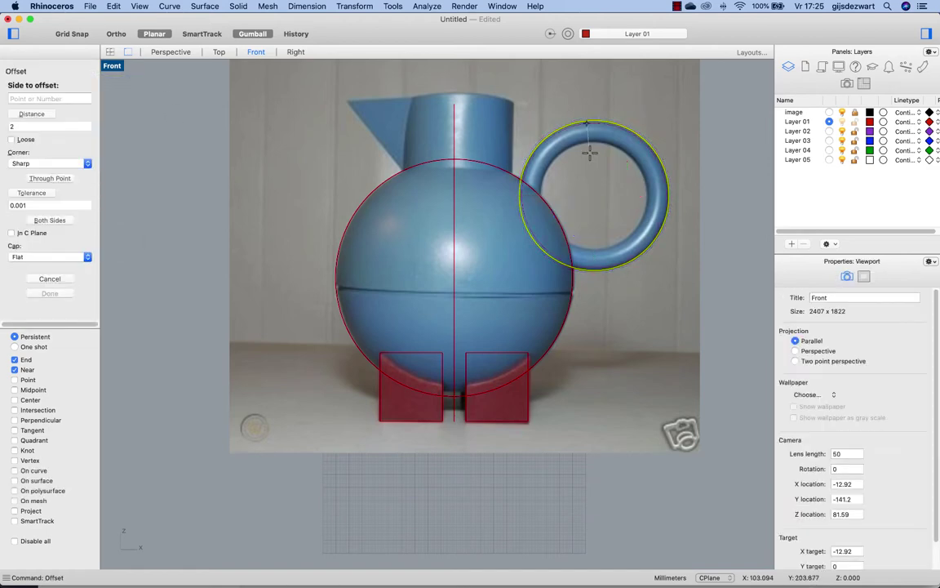
{"action": "type", "text": "t"}
{"action": "key", "text": "Return"}
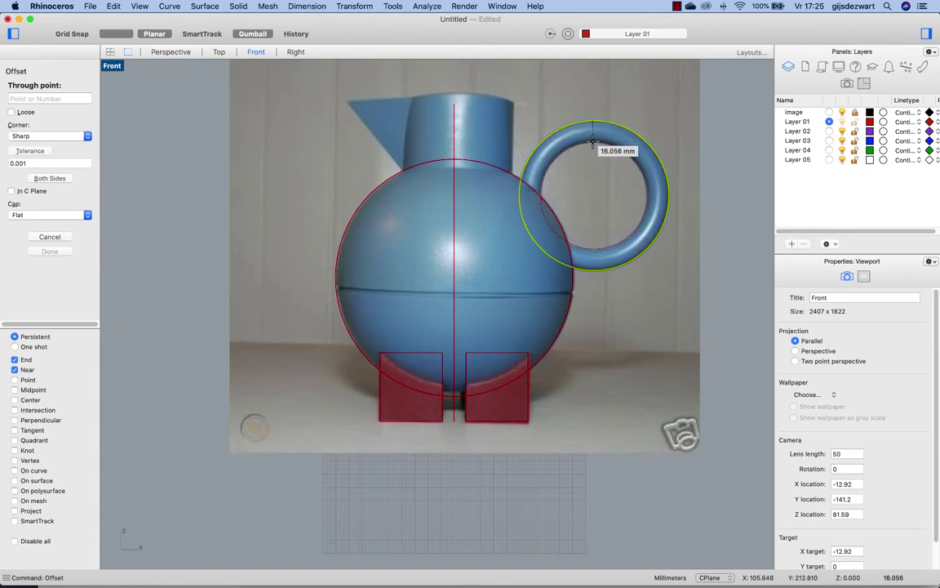
{"action": "left_click", "coordinate": [593, 141]}
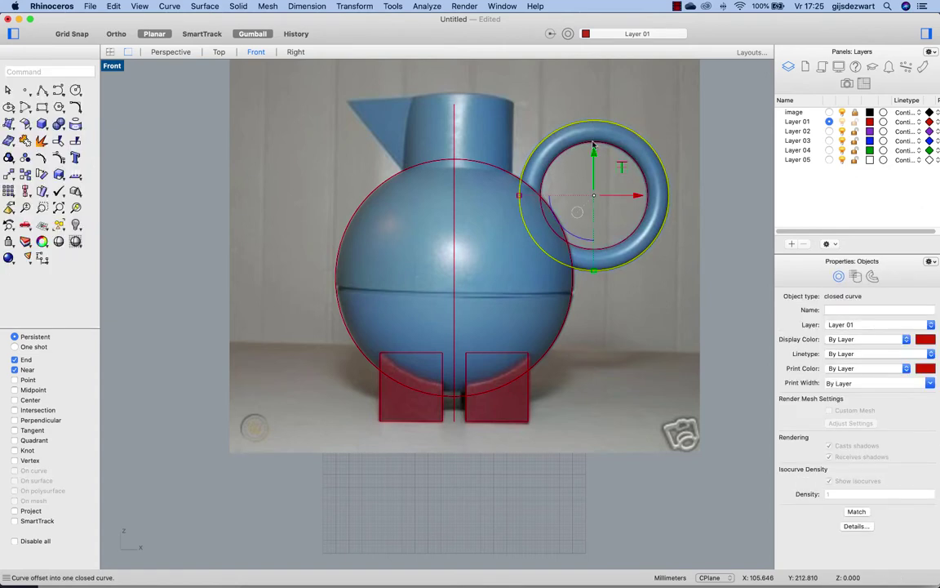
Step: Create one tween curve midway between the handle's outer and inner circles
{"action": "left_click", "coordinate": [644, 178], "text": "shift"}
{"action": "type", "text": "TweenCurves"}
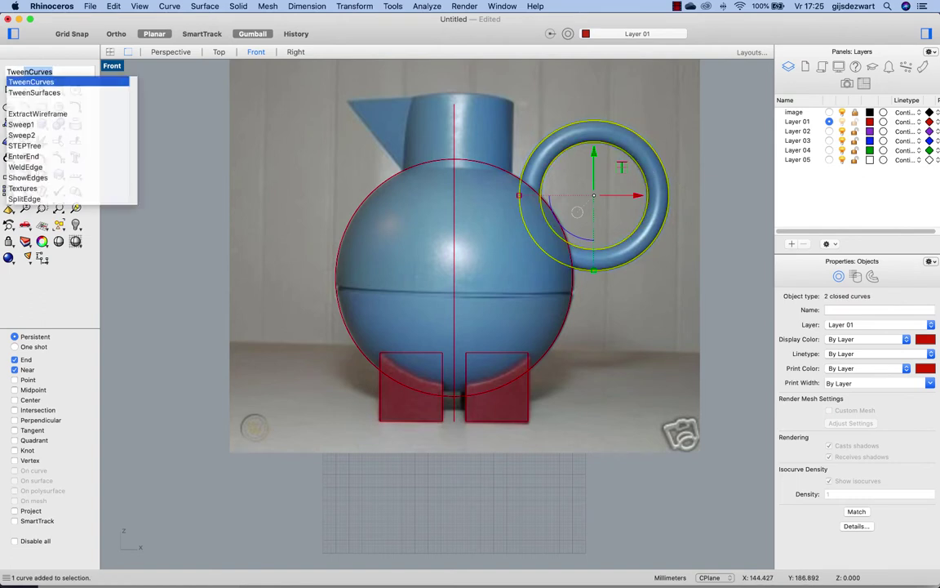
{"action": "key", "text": "Return"}
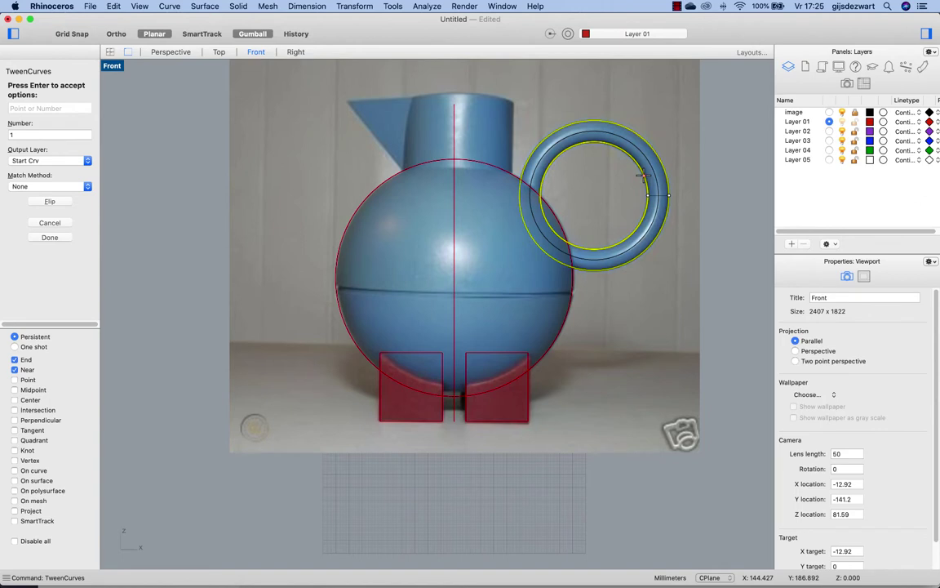
{"action": "key", "text": "Return"}
{"action": "left_click", "coordinate": [697, 158]}
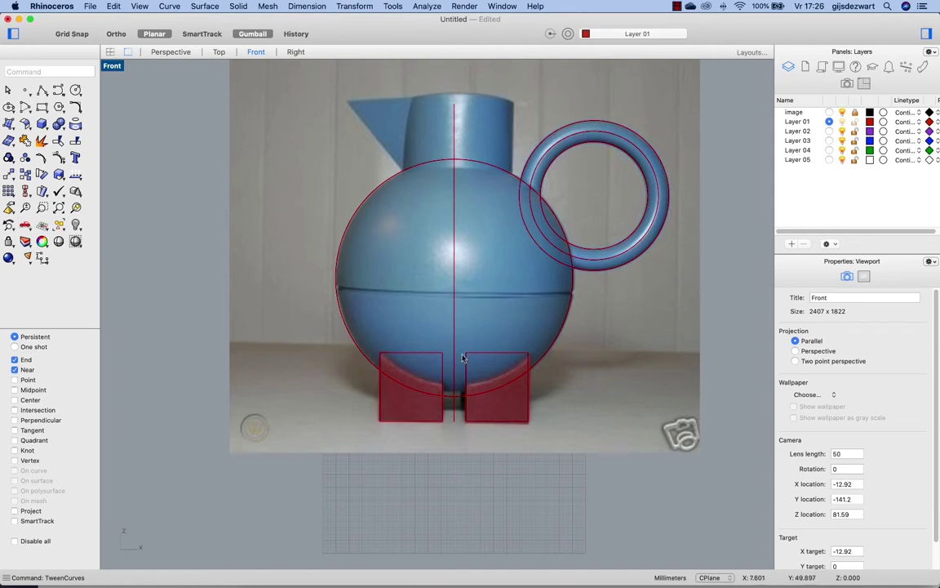
Step: Stretch both foot rectangles upward with Scale1D from the right foot's lower corner to a height of about 58 mm
{"action": "left_click", "coordinate": [438, 422]}
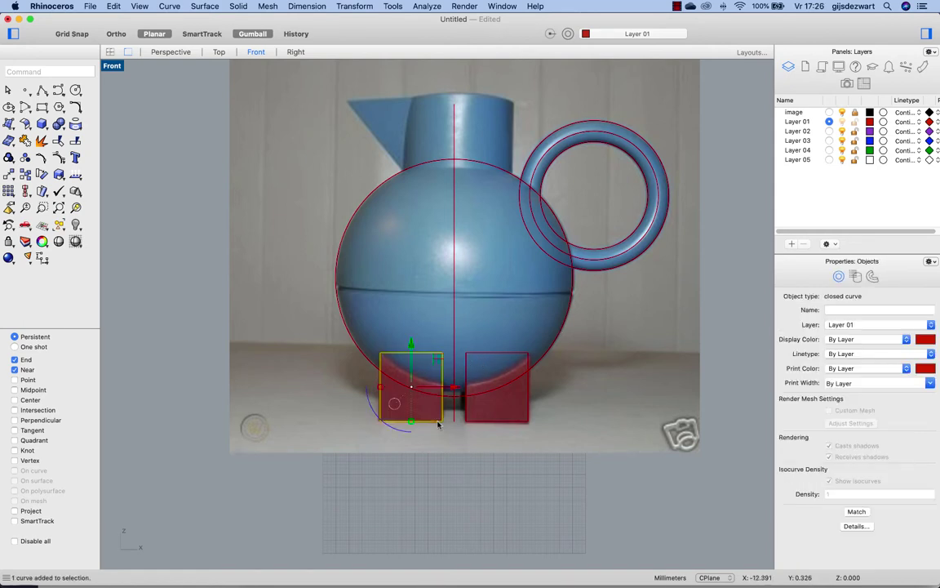
{"action": "left_click", "coordinate": [523, 422], "text": "shift"}
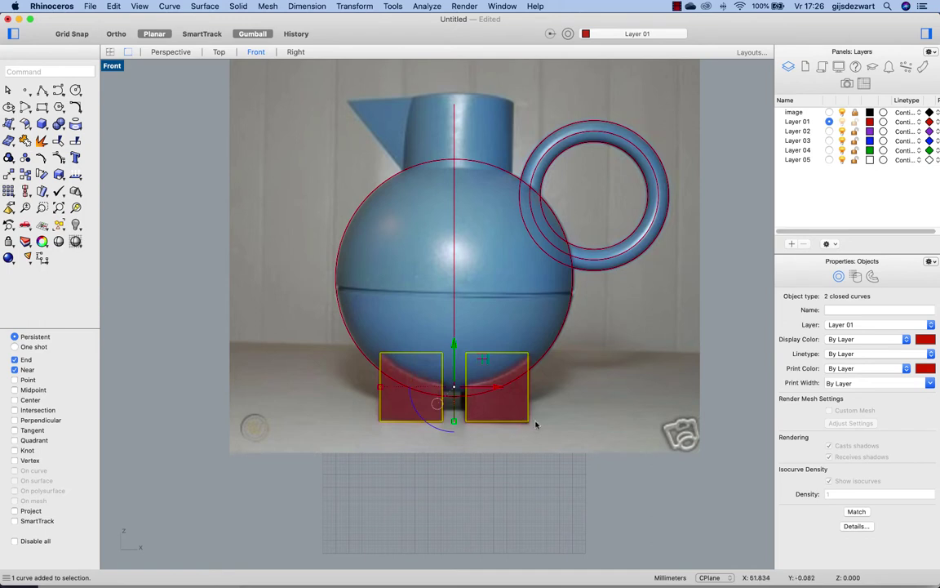
{"action": "type", "text": "scale1d"}
{"action": "key", "text": "Return"}
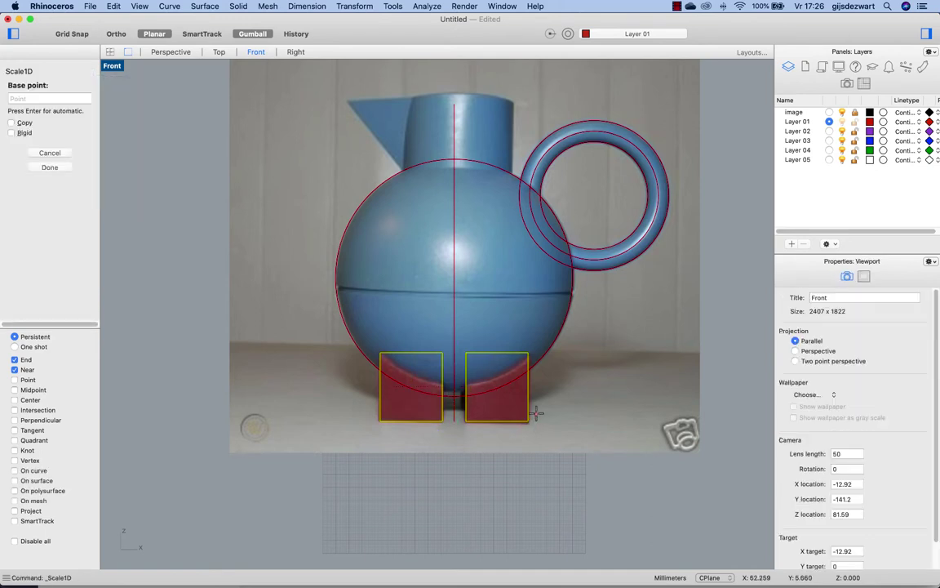
{"action": "left_click", "coordinate": [528, 421]}
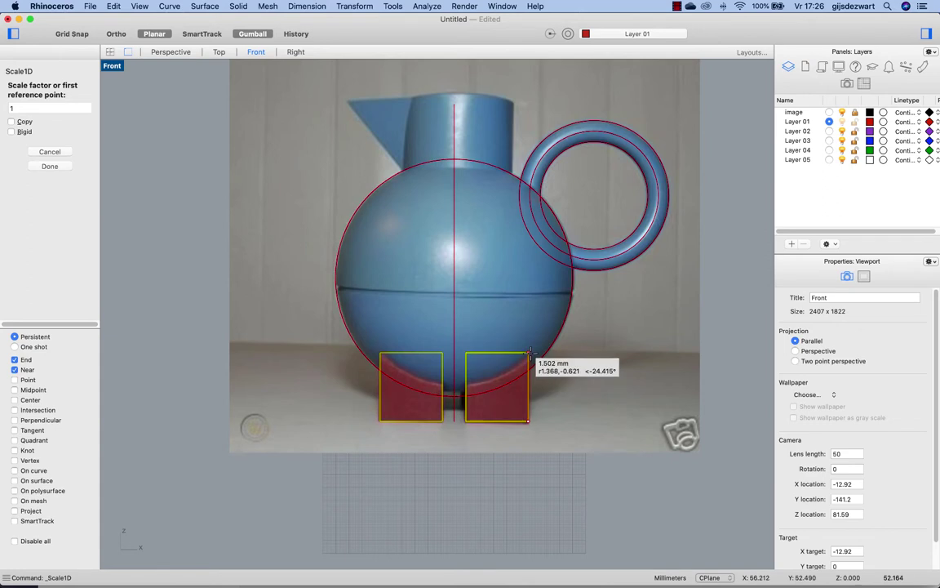
{"action": "left_click", "coordinate": [528, 353]}
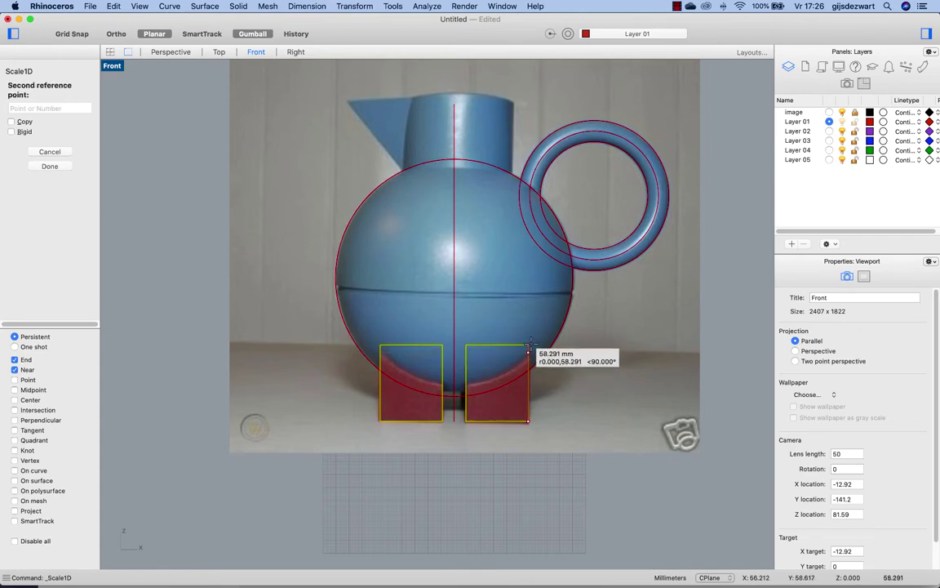
{"action": "left_click", "coordinate": [530, 347]}
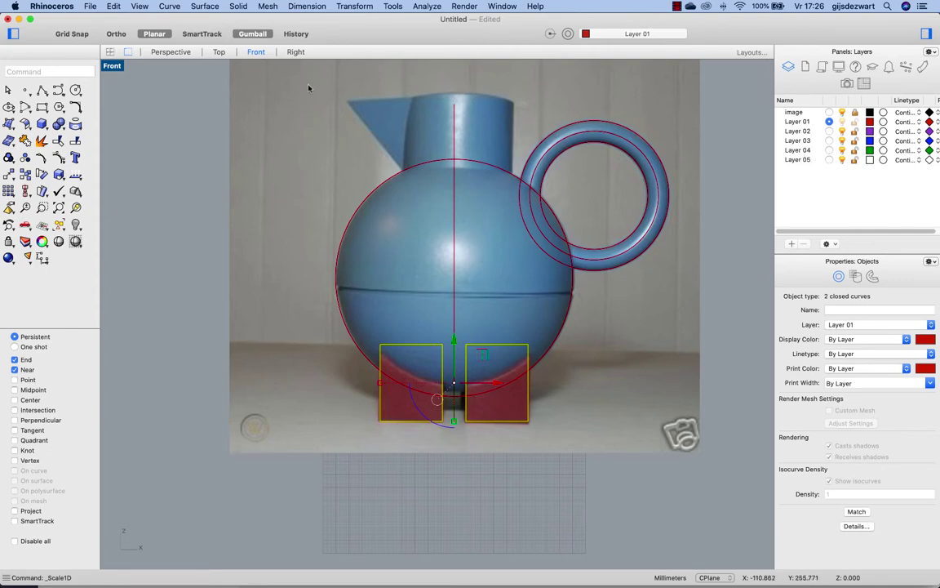
Step: Draw a vertical line along the right edge of the jug's neck, extending down into the body circle
{"action": "left_click", "coordinate": [42, 90]}
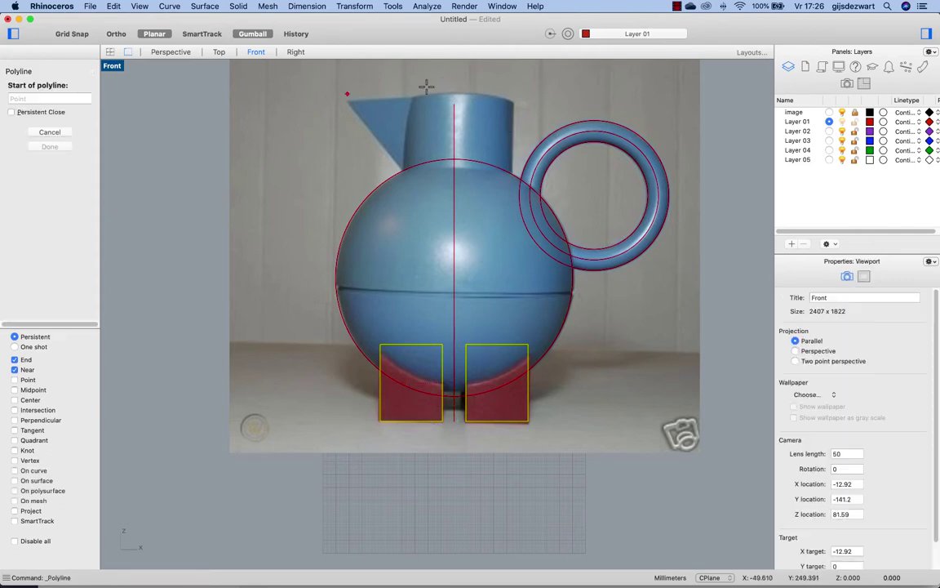
{"action": "left_click", "coordinate": [510, 90]}
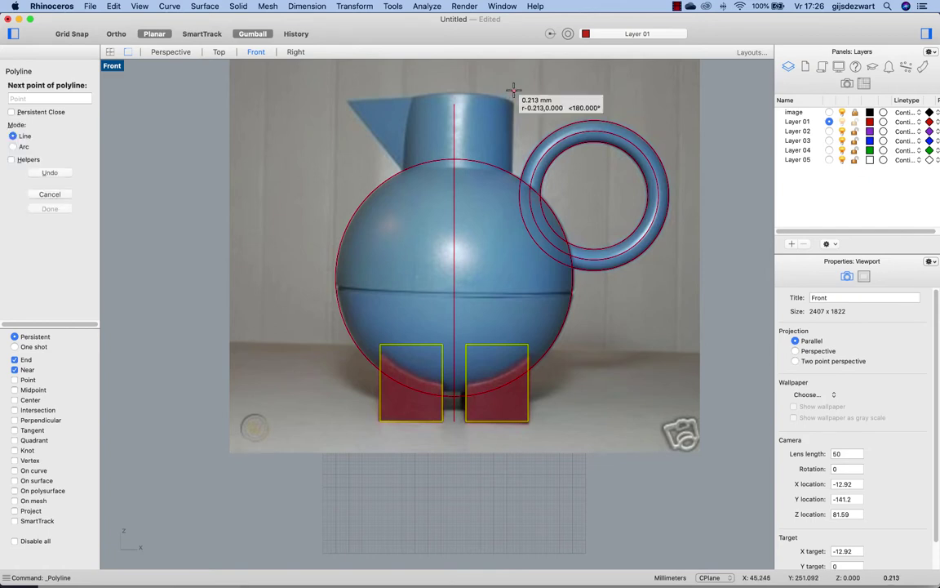
{"action": "left_click", "coordinate": [514, 220]}
{"action": "key", "text": "Return"}
Step: Mirror a copy of the neck's right edge line across the vertical center axis
{"action": "left_click", "coordinate": [514, 132]}
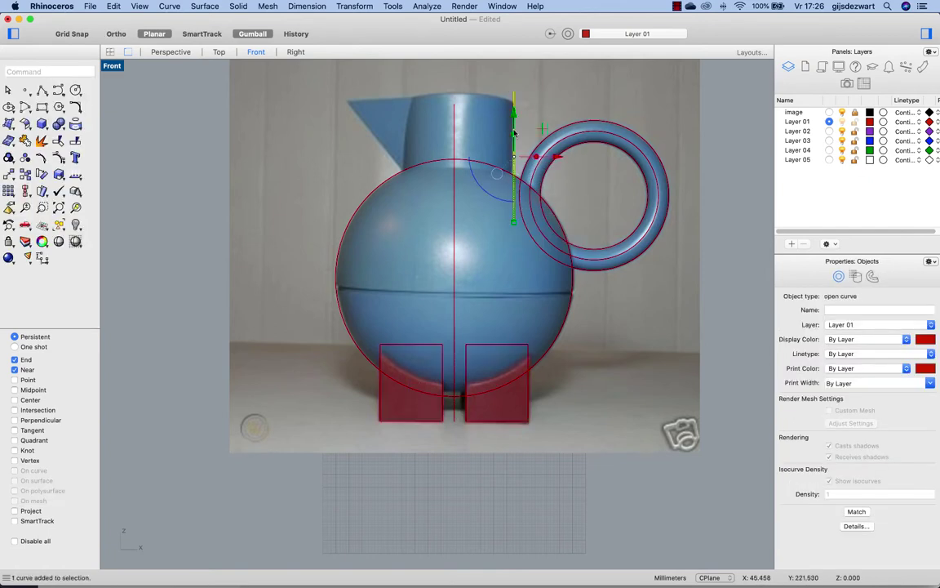
{"action": "type", "text": "Mirror"}
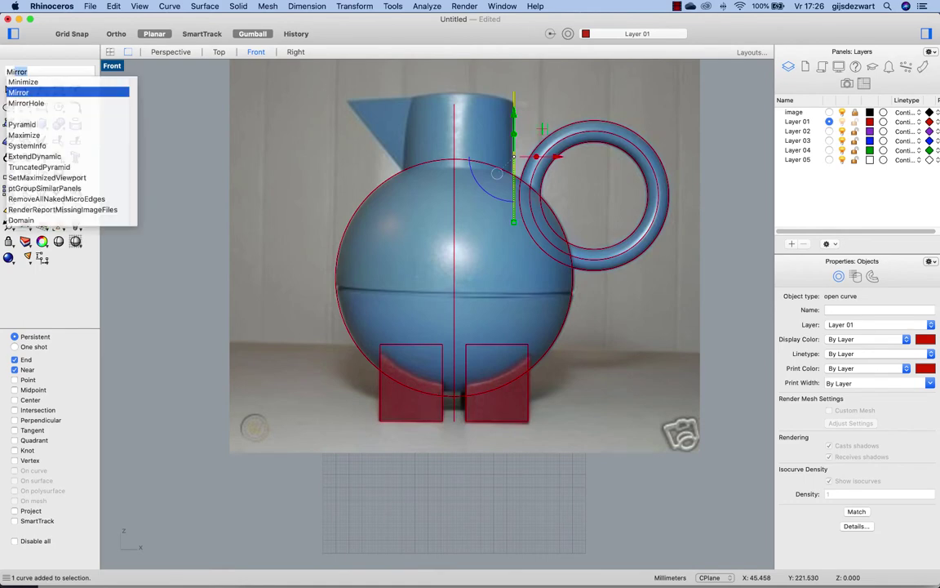
{"action": "key", "text": "Return"}
{"action": "left_click", "coordinate": [49, 140]}
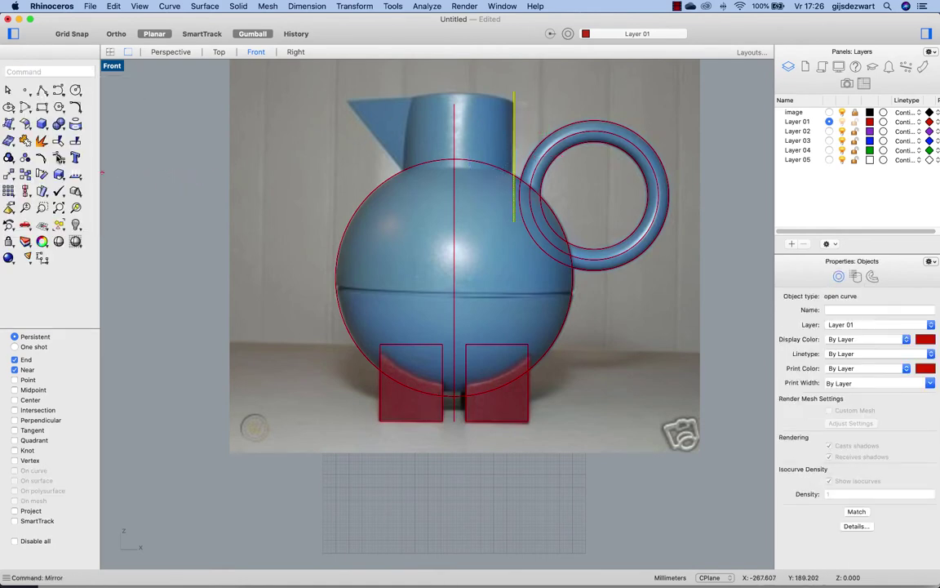
{"action": "key", "text": "Return"}
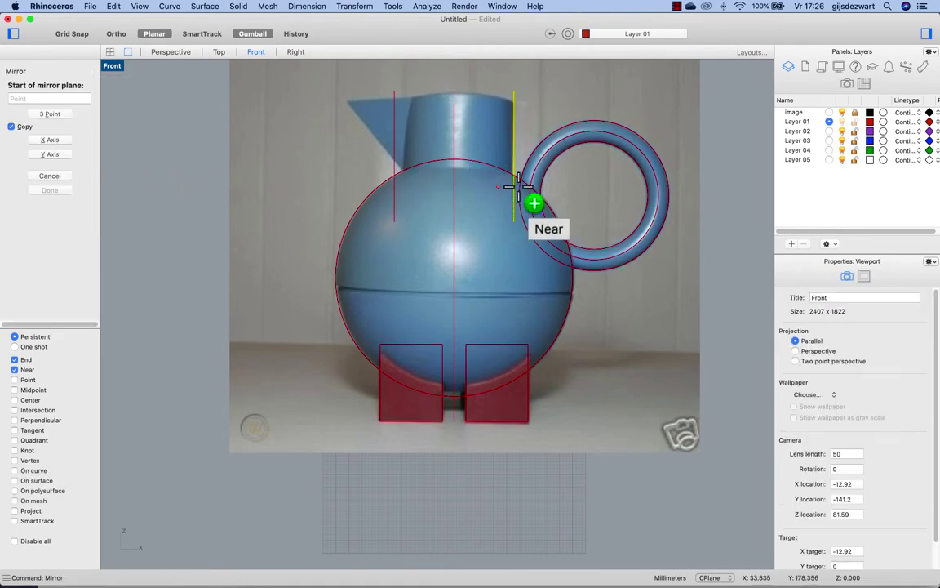
{"action": "key", "text": "Escape"}
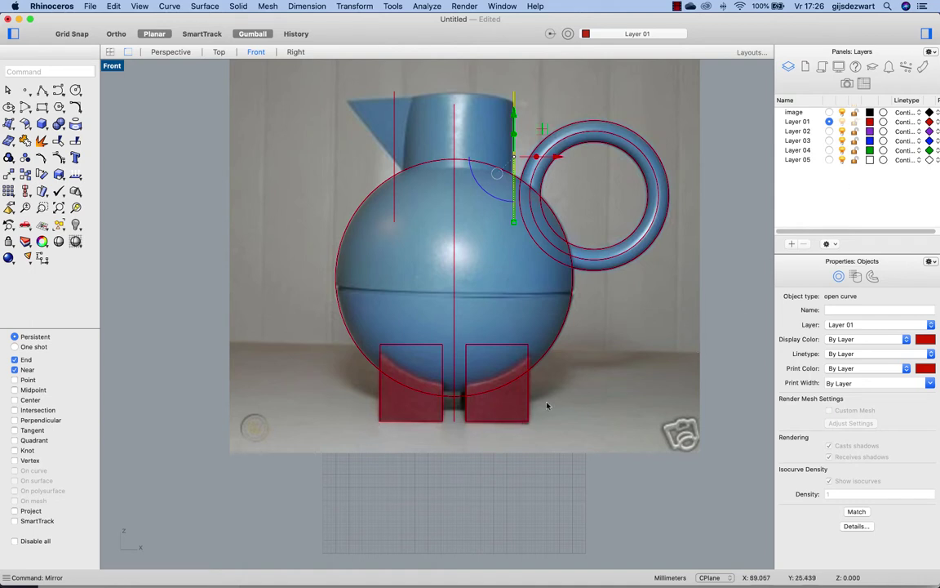
Step: Rotate the unlocked reference picture about 0.7° counterclockwise around the left foot's lower-left corner, and lock the image layer again
{"action": "left_click", "coordinate": [537, 458]}
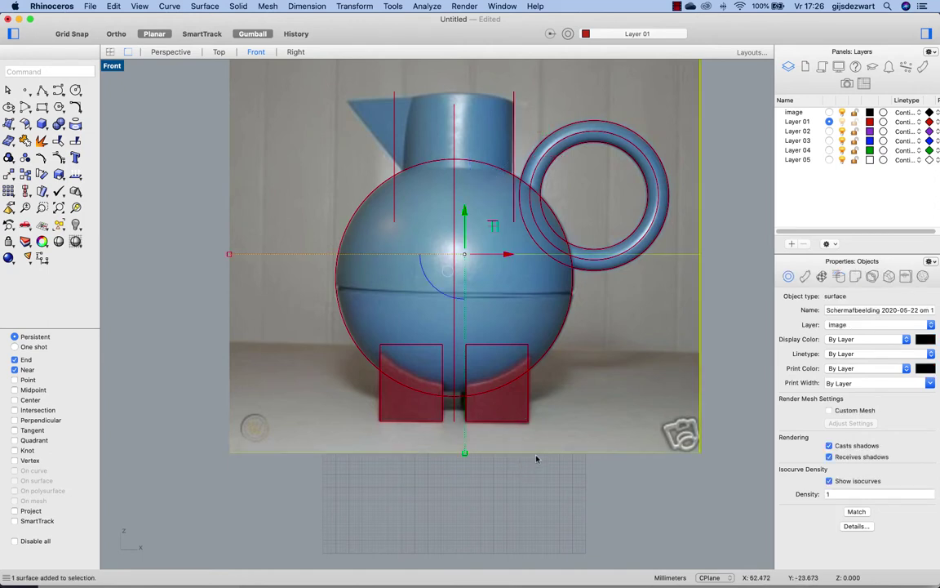
{"action": "type", "text": "rotate"}
{"action": "key", "text": "Return"}
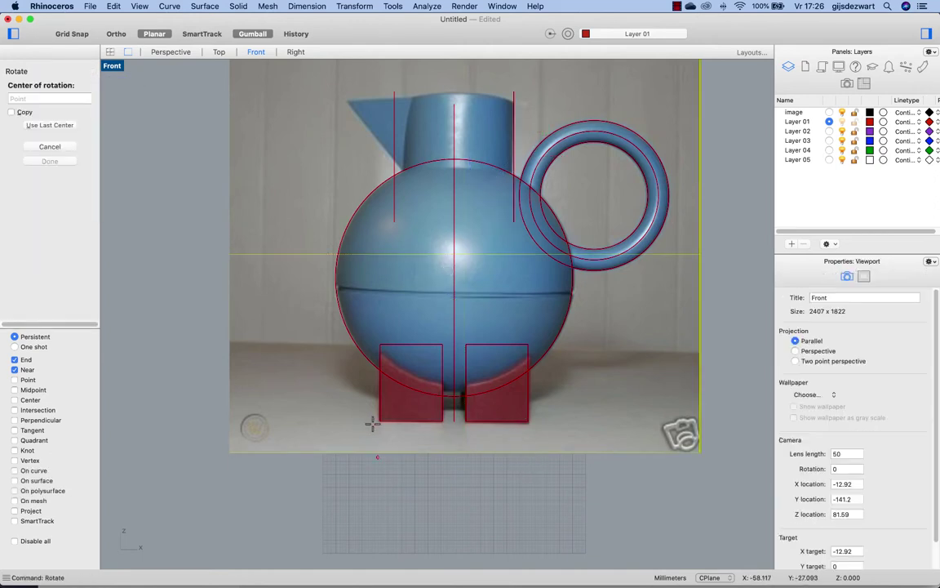
{"action": "left_click", "coordinate": [378, 420]}
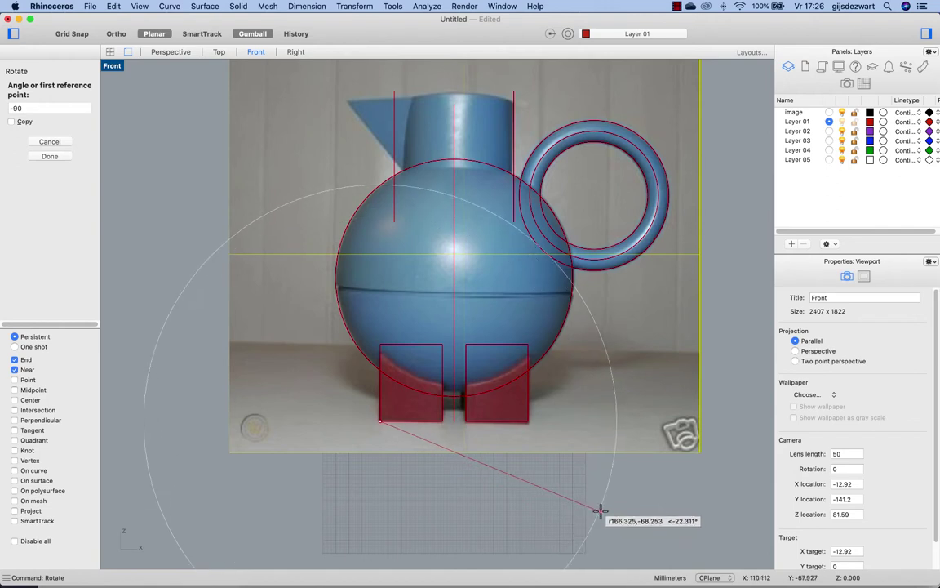
{"action": "left_click", "coordinate": [634, 518]}
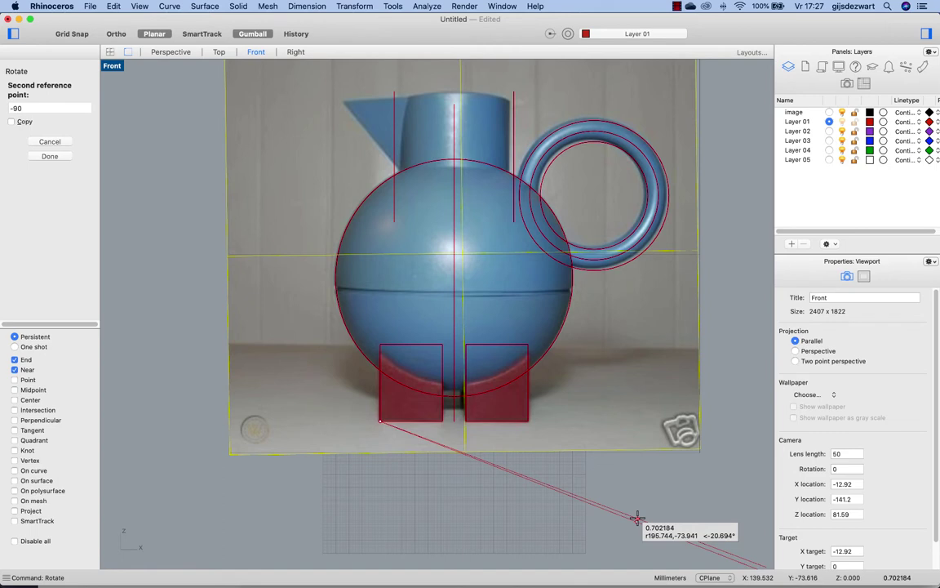
{"action": "key", "text": "Escape"}
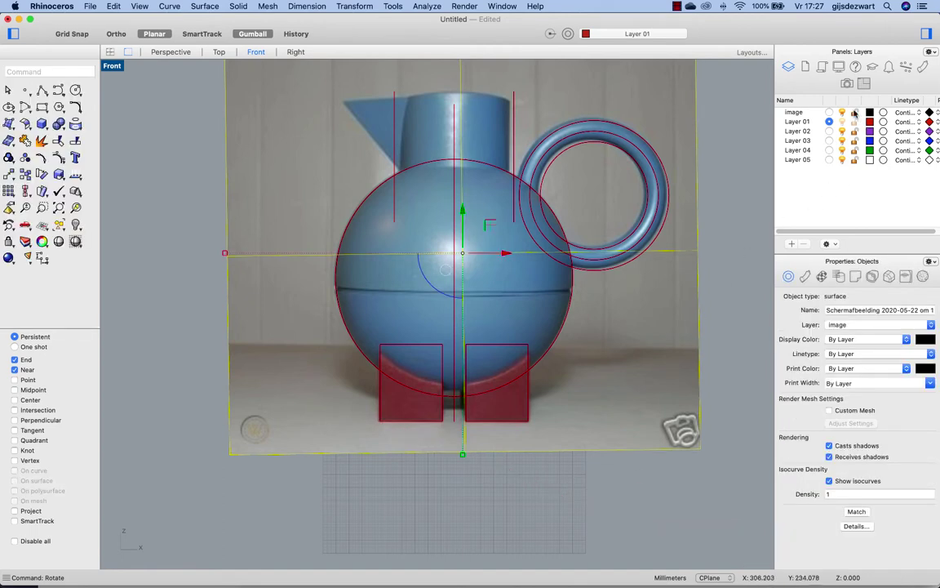
{"action": "key", "text": "Escape"}
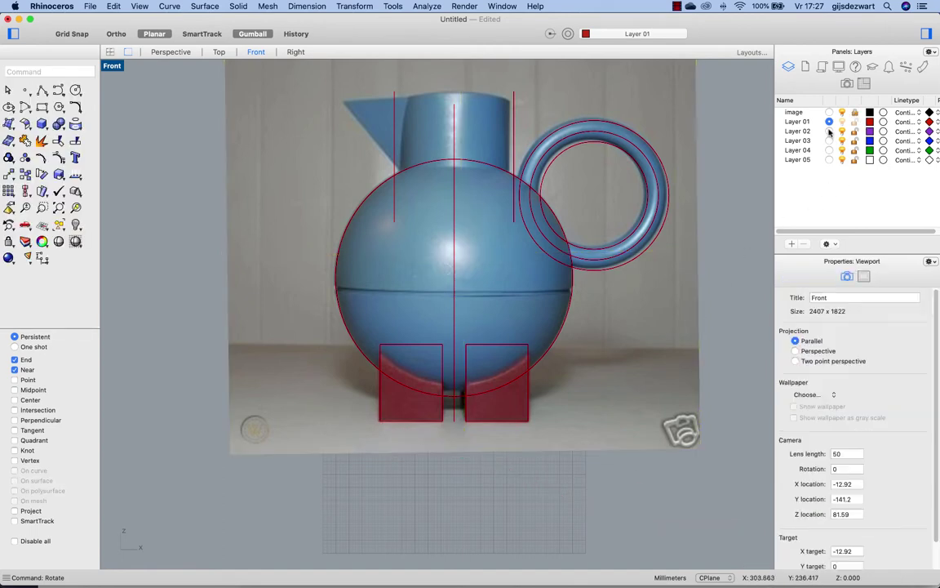
Step: Select the three concentric circles of the ring handle together
{"action": "left_click", "coordinate": [650, 210]}
{"action": "left_click", "coordinate": [665, 219], "text": "shift"}
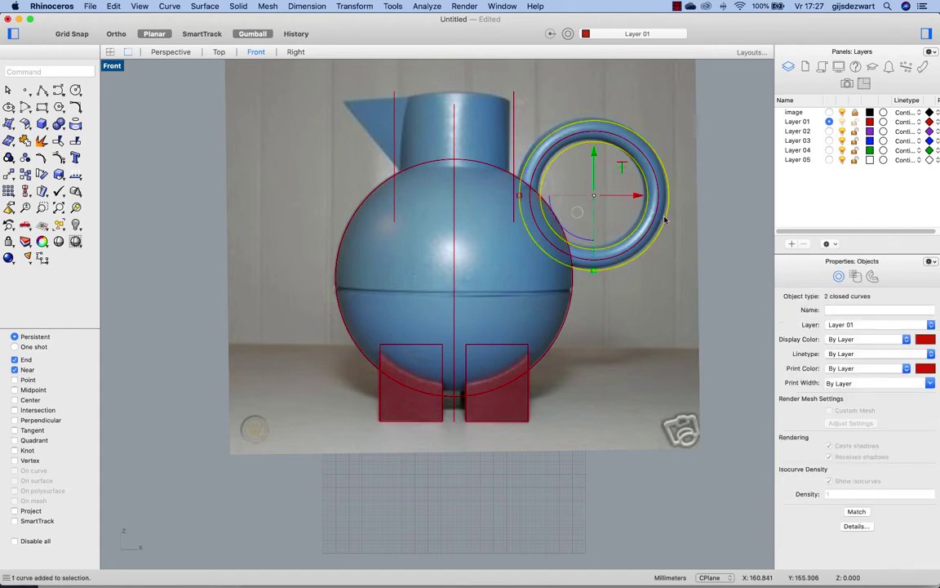
{"action": "left_click", "coordinate": [720, 209]}
{"action": "left_click", "coordinate": [669, 212]}
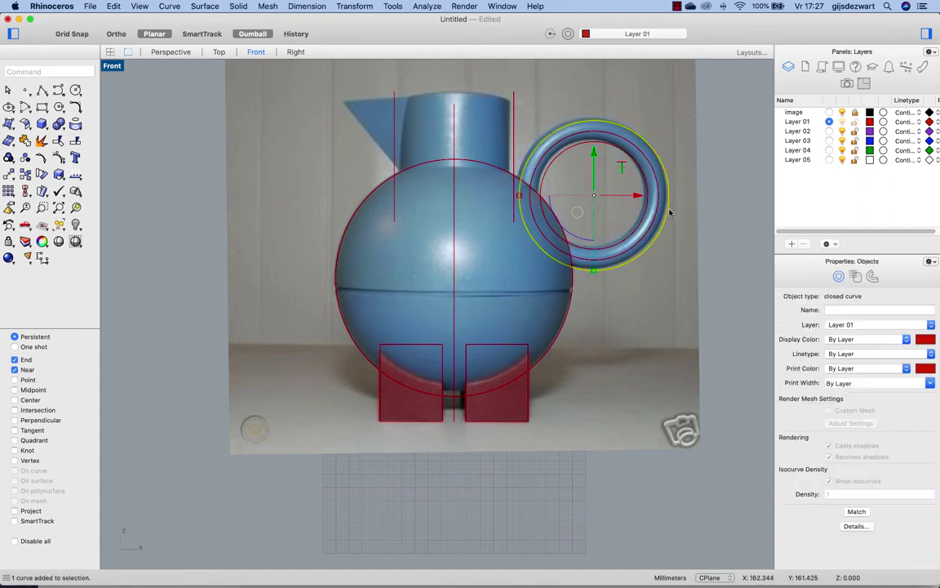
{"action": "left_click", "coordinate": [648, 215], "text": "shift"}
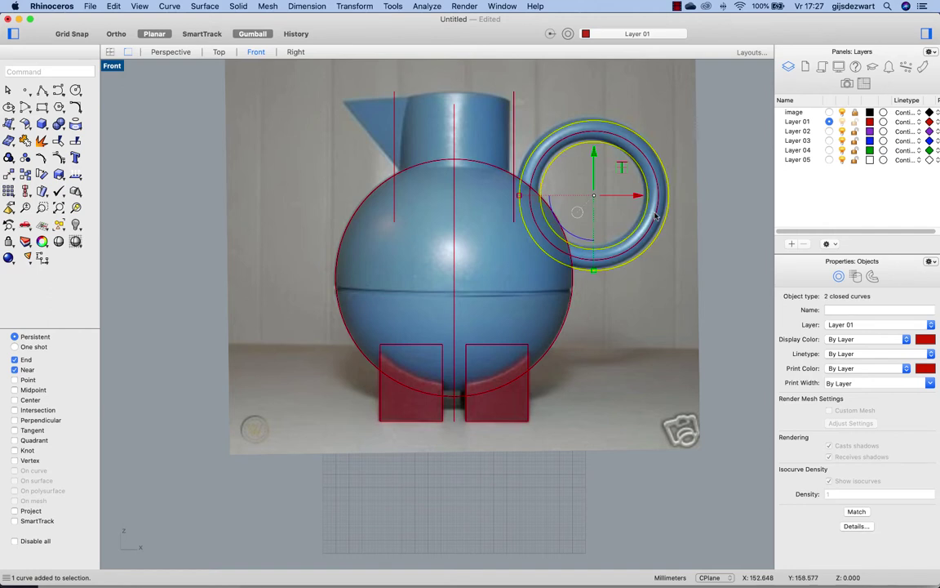
{"action": "left_click", "coordinate": [655, 216], "text": "shift"}
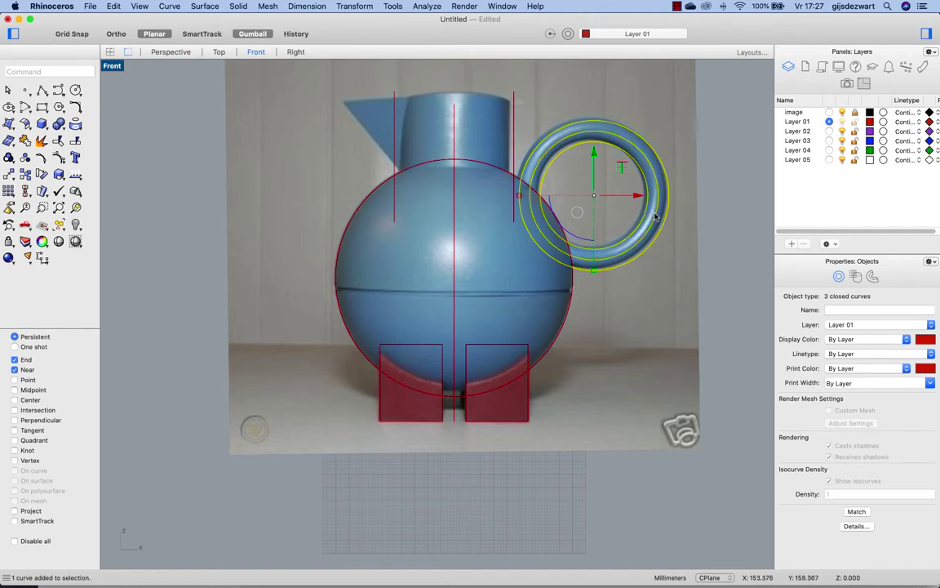
{"action": "type", "text": "rotate"}
{"action": "key", "text": "Return"}
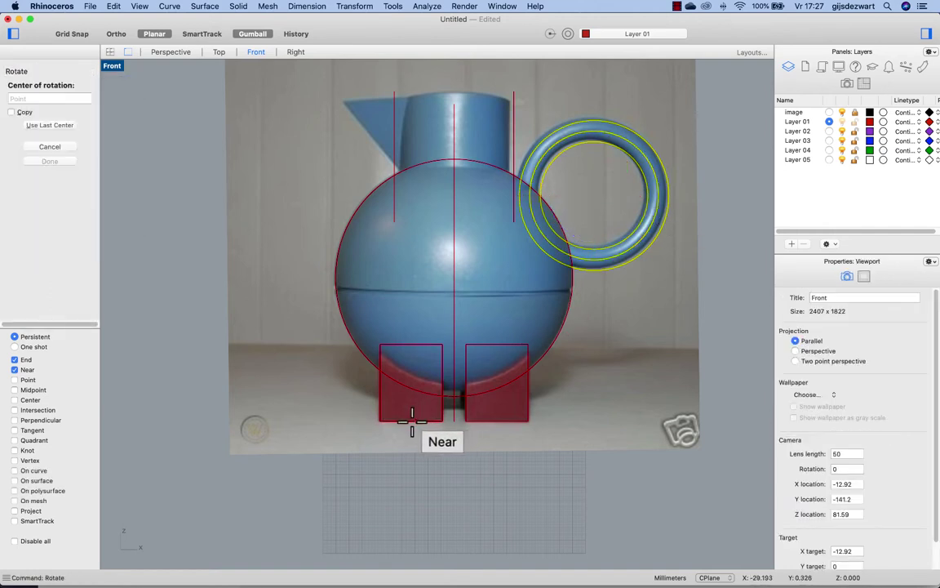
{"action": "key", "text": "Escape"}
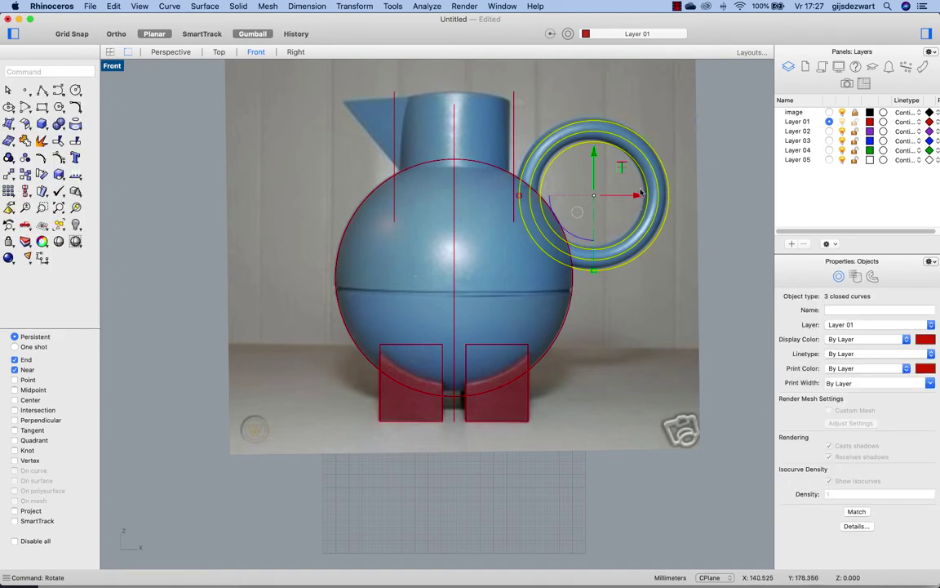
Step: Nudge the selected handle circles onto the pictured ring, and shift the right neck line onto the neck's right edge
{"action": "left_click_drag", "start_coordinate": [621, 168], "coordinate": [592, 195]}
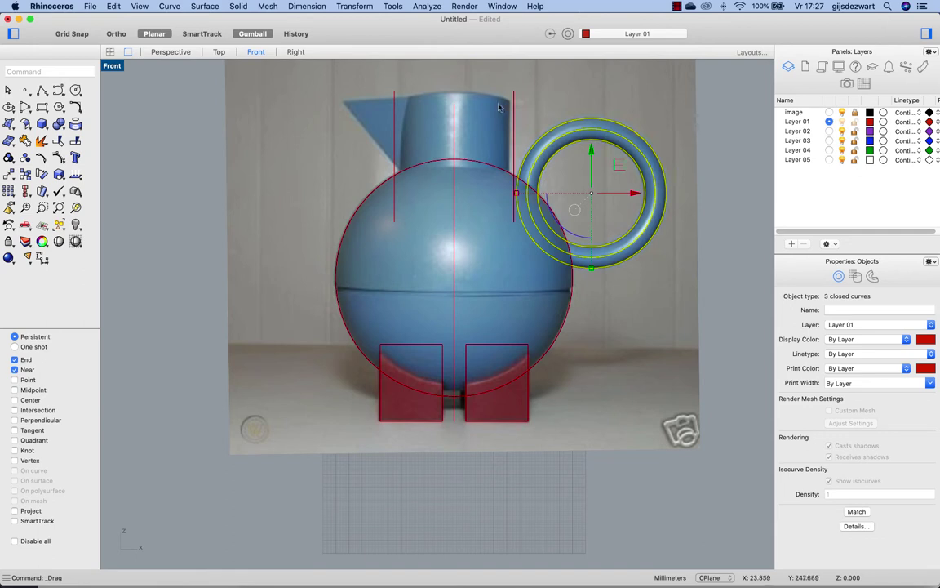
{"action": "left_click", "coordinate": [513, 136]}
{"action": "left_click_drag", "start_coordinate": [513, 136], "coordinate": [508, 135]}
Step: Replace the left neck line with a copy of the right neck line mirrored across the Y axis
{"action": "left_click", "coordinate": [396, 148]}
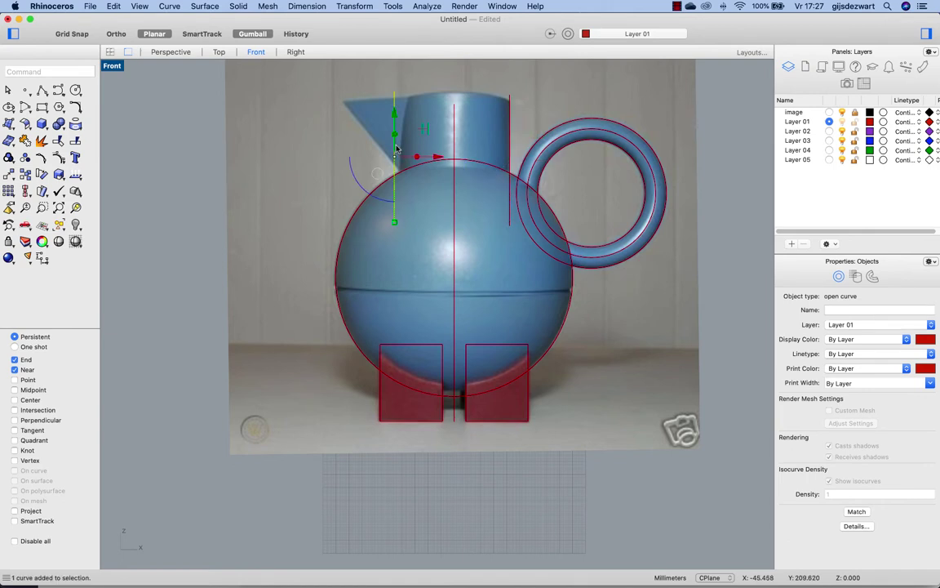
{"action": "left_click_drag", "start_coordinate": [395, 148], "coordinate": [508, 132]}
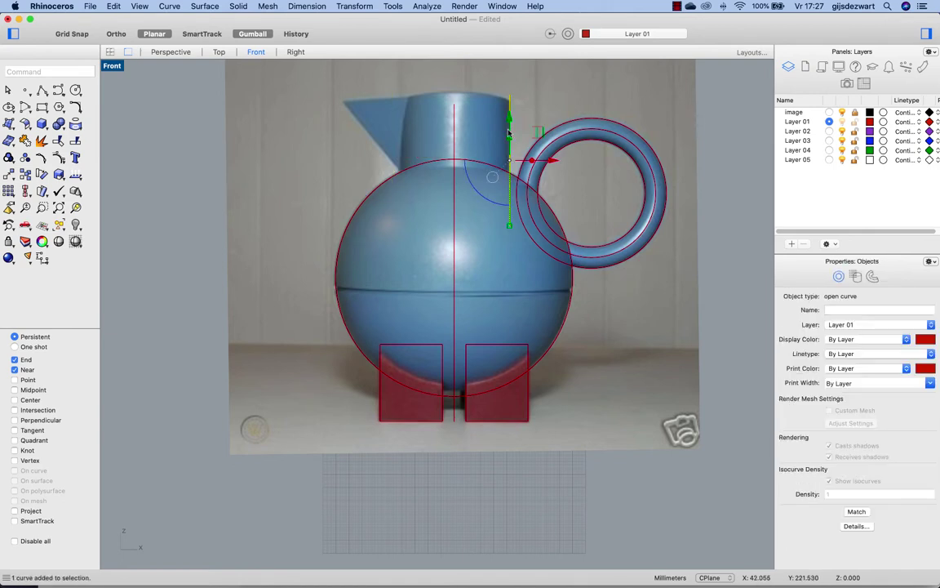
{"action": "type", "text": "mirror"}
{"action": "key", "text": "Return"}
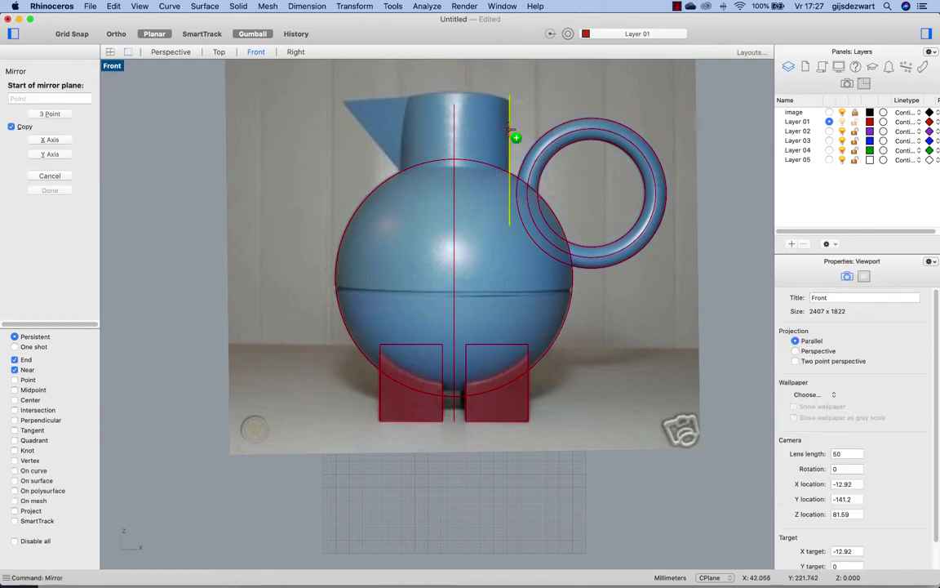
{"action": "left_click", "coordinate": [59, 153]}
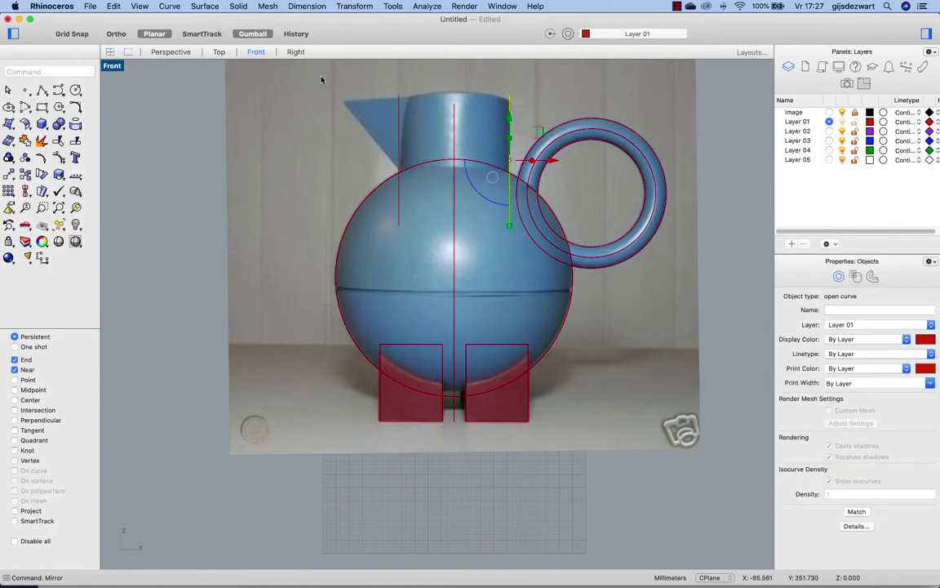
Step: Draw a horizontal line from the spout's tip across the jug's rim, extending past the neck's right edge
{"action": "left_click", "coordinate": [42, 90]}
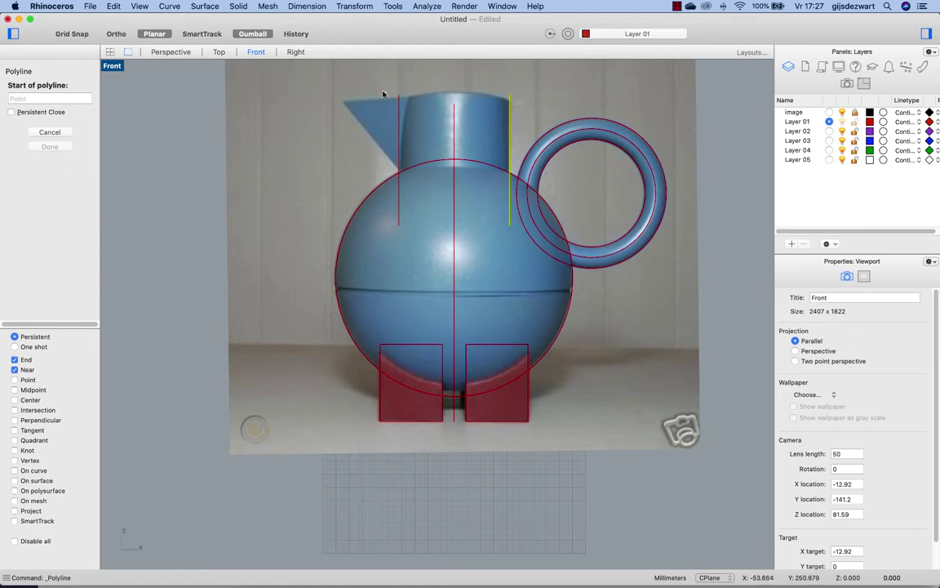
{"action": "left_click", "coordinate": [342, 102]}
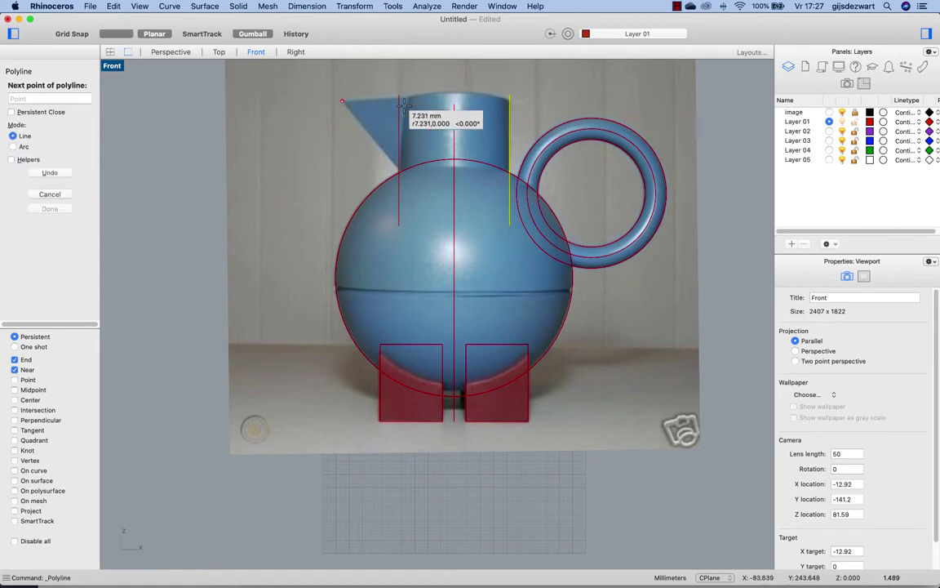
{"action": "left_click", "coordinate": [545, 101]}
{"action": "key", "text": "Return"}
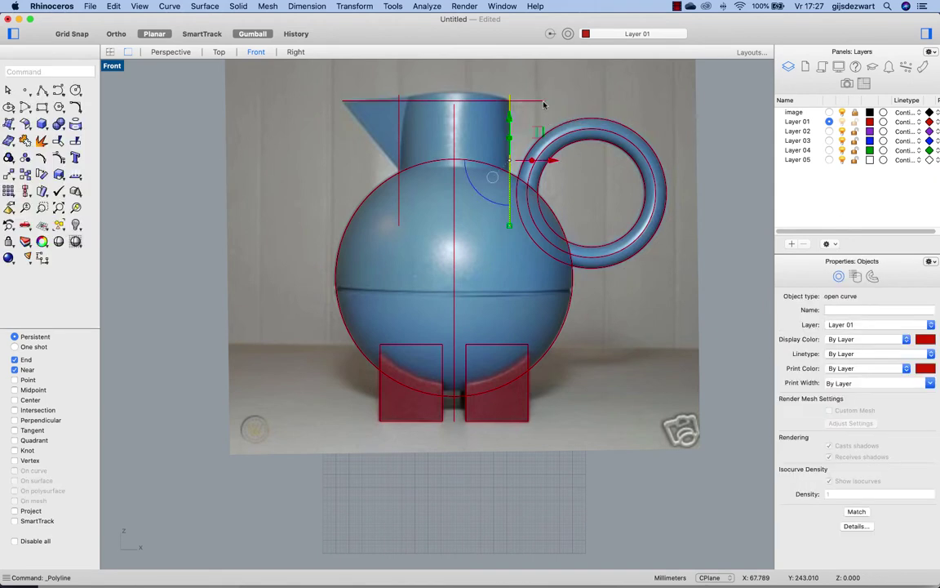
Step: Draw the spout's slanted edge from its tip to the intersection of the left neck line and body circle, with Intersection snapping enabled
{"action": "left_click", "coordinate": [42, 88]}
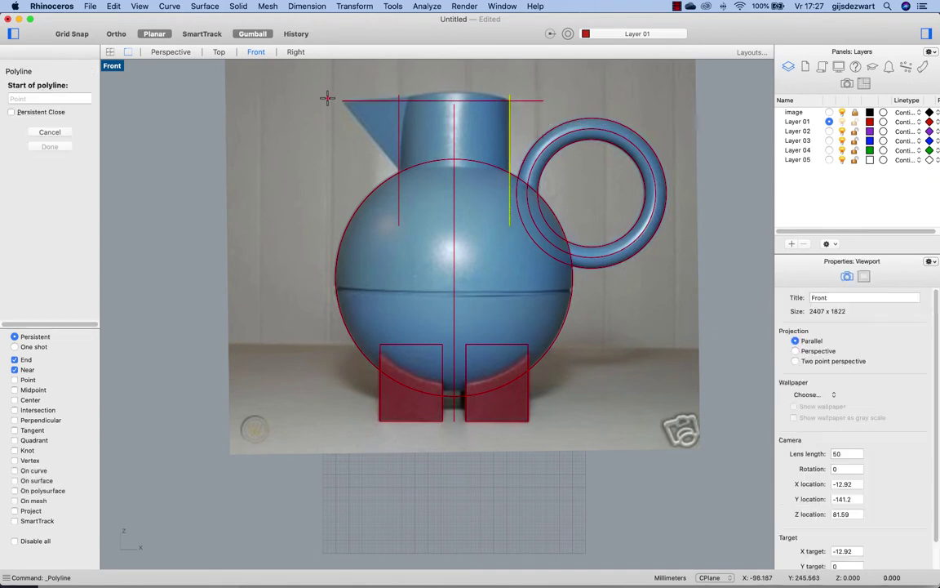
{"action": "left_click", "coordinate": [341, 101]}
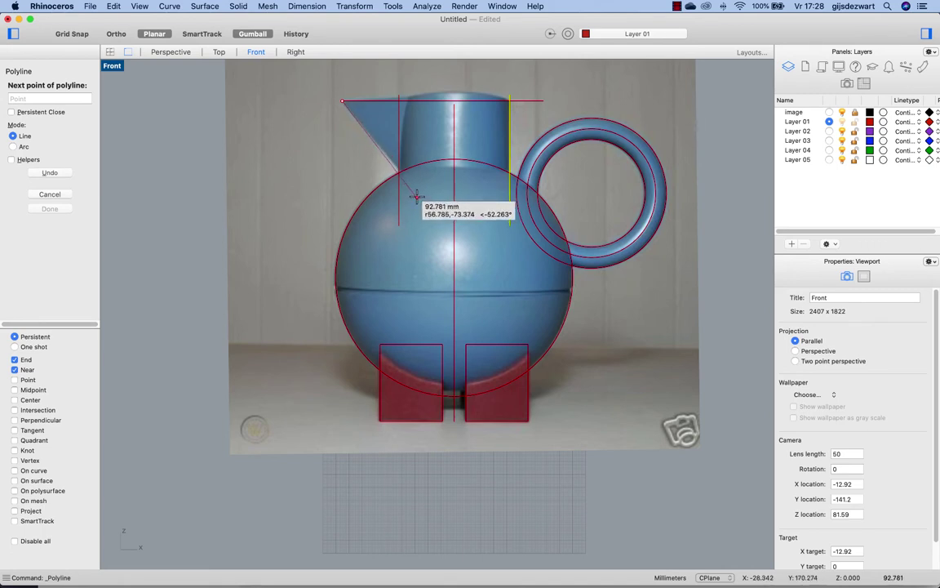
{"action": "left_click", "coordinate": [47, 410]}
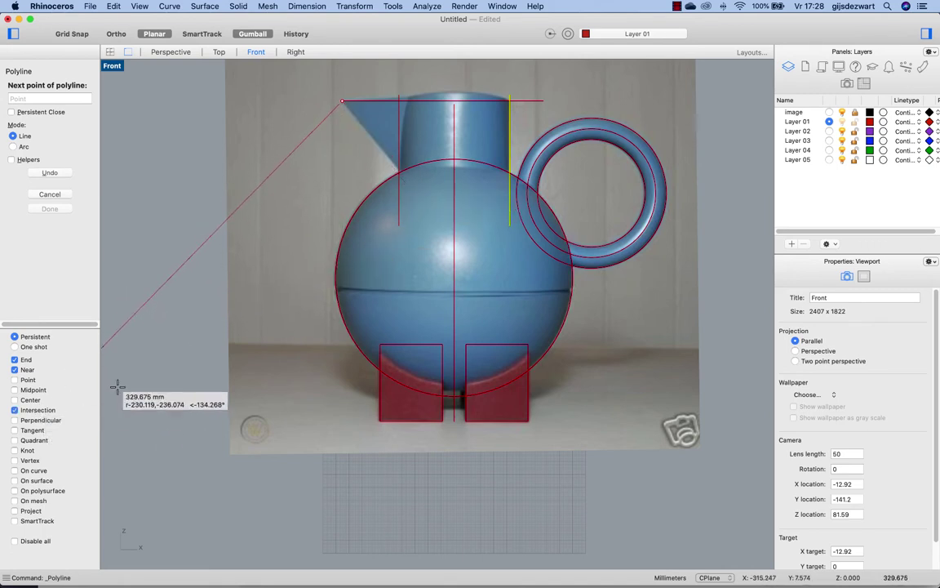
{"action": "left_click", "coordinate": [396, 170]}
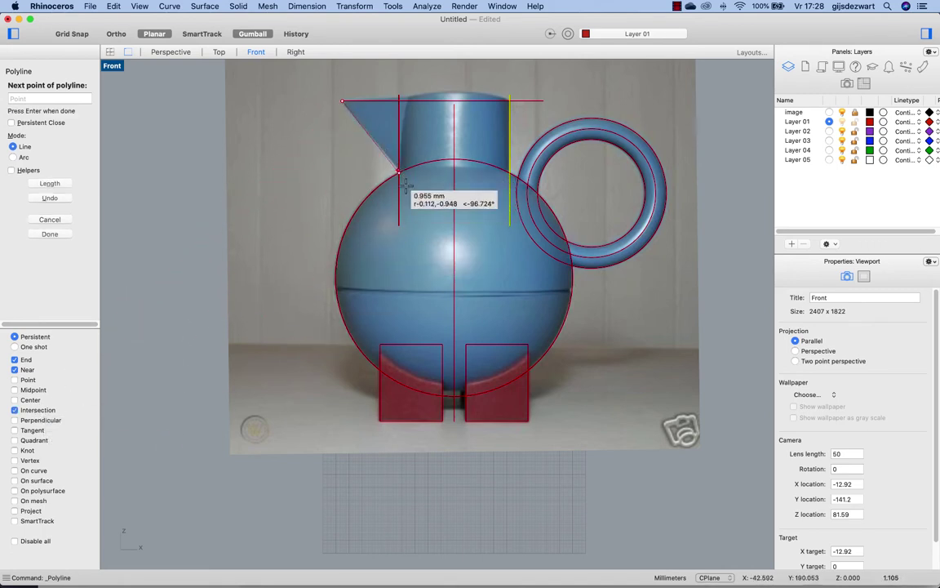
{"action": "key", "text": "Return"}
{"action": "scroll", "coordinate": [383, 176], "scroll_direction": "up", "scroll_amount": 6}
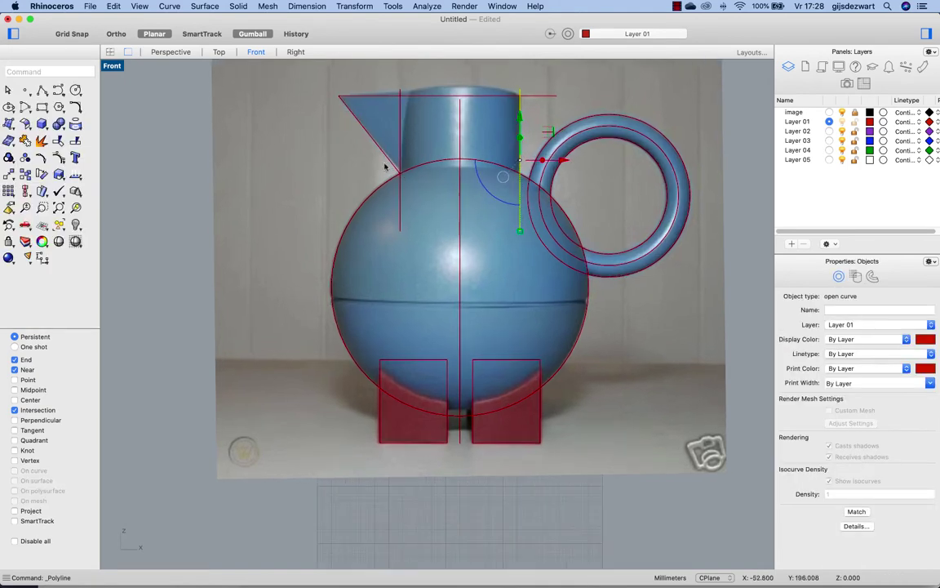
{"action": "scroll", "coordinate": [383, 175], "scroll_direction": "up", "scroll_amount": 4}
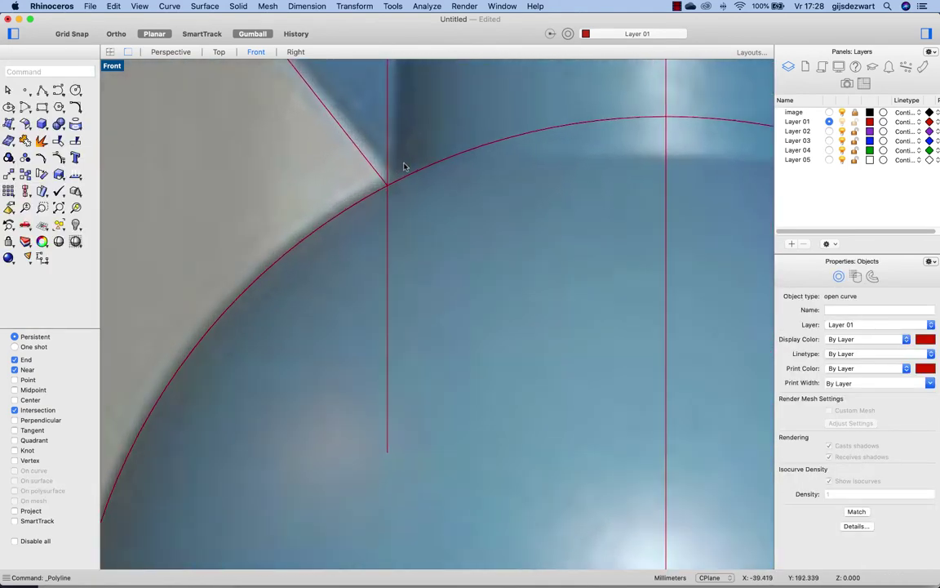
{"action": "scroll", "coordinate": [401, 187], "scroll_direction": "down", "scroll_amount": 3}
{"action": "scroll", "coordinate": [414, 220], "scroll_direction": "down", "scroll_amount": 6}
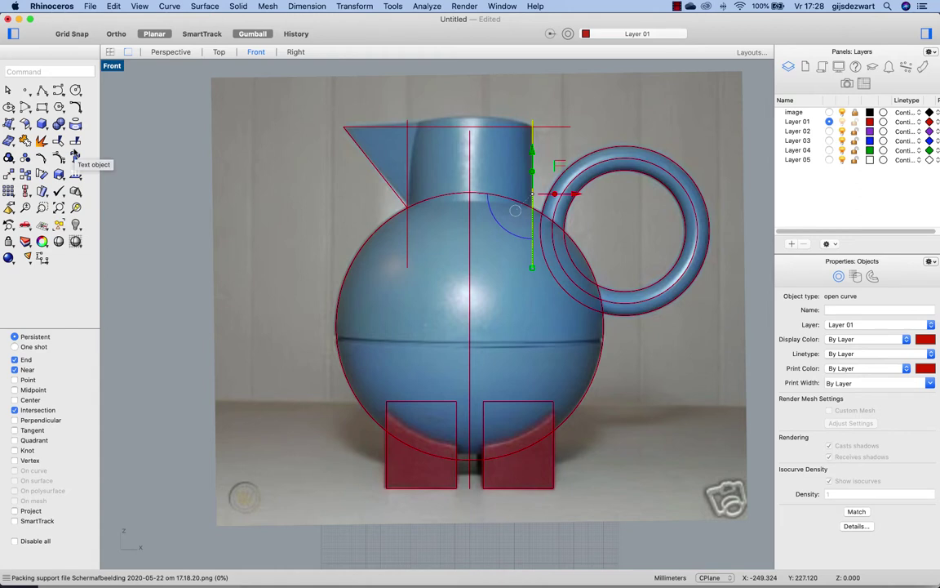
Step: Scale the left foot rectangle horizontally with Scale1D from its lower-left corner to a width of about 47 mm
{"action": "left_click", "coordinate": [455, 407]}
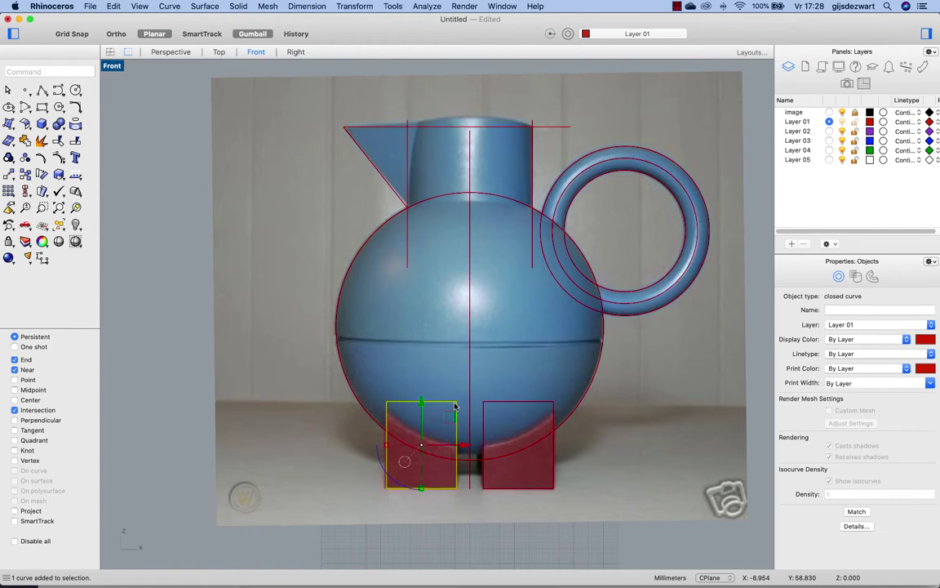
{"action": "type", "text": "s1"}
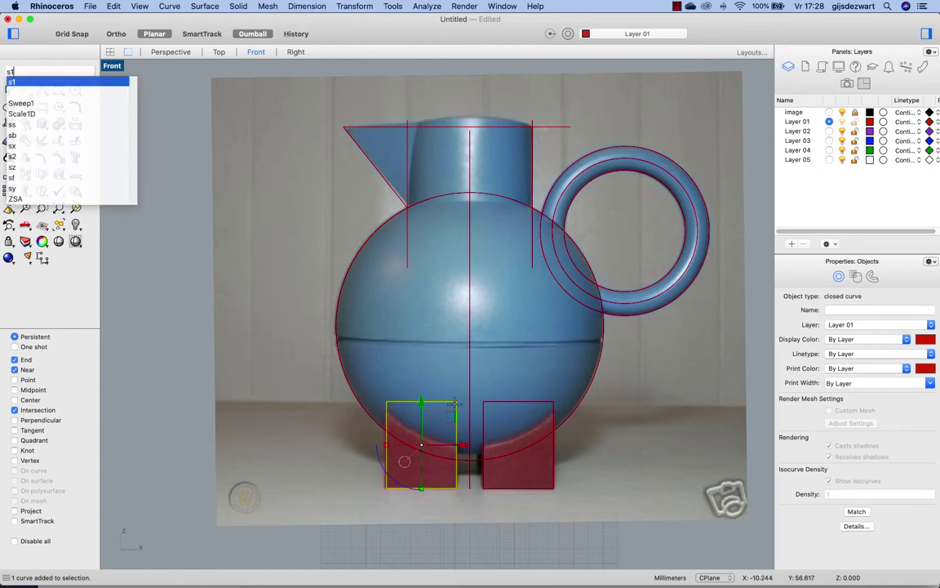
{"action": "key", "text": "Return"}
{"action": "left_click", "coordinate": [386, 488]}
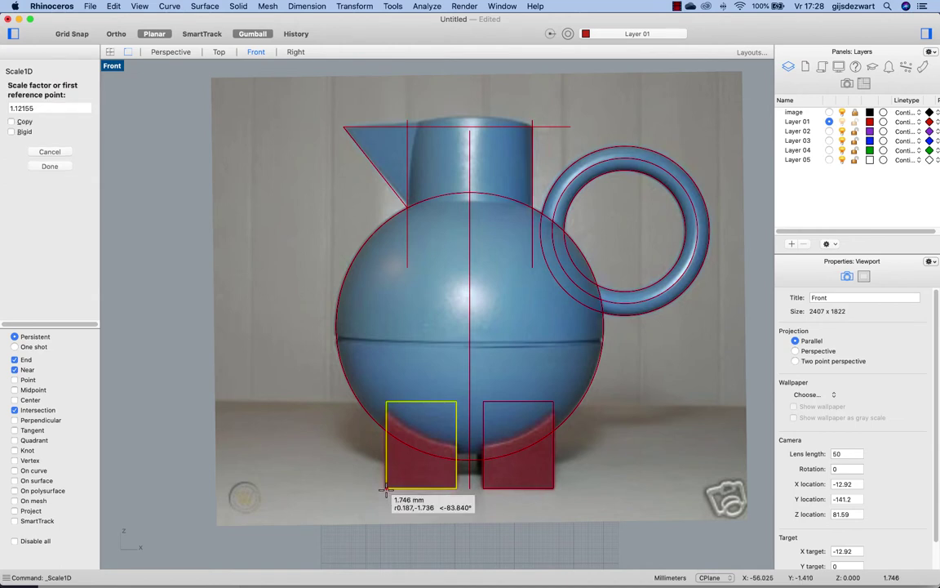
{"action": "left_click", "coordinate": [455, 489]}
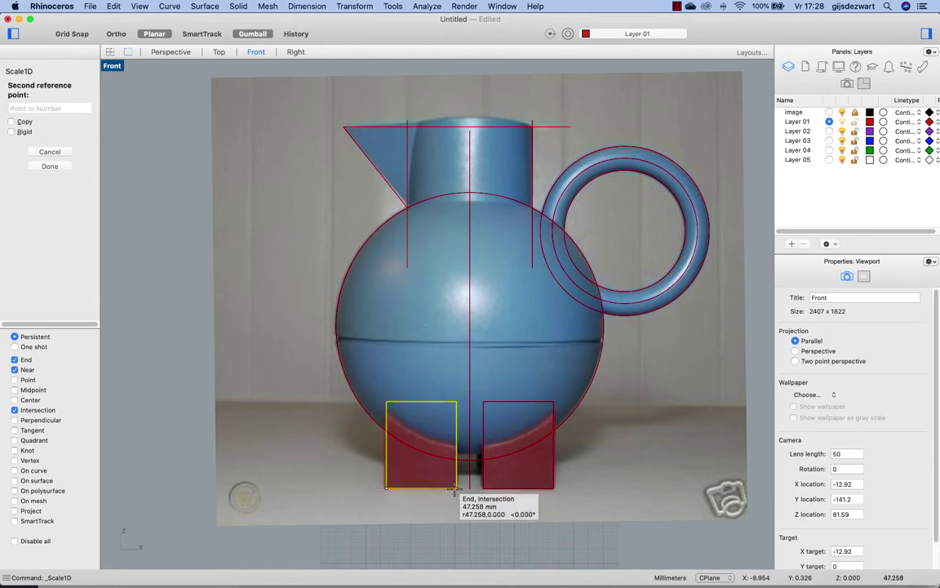
{"action": "key", "text": "Escape"}
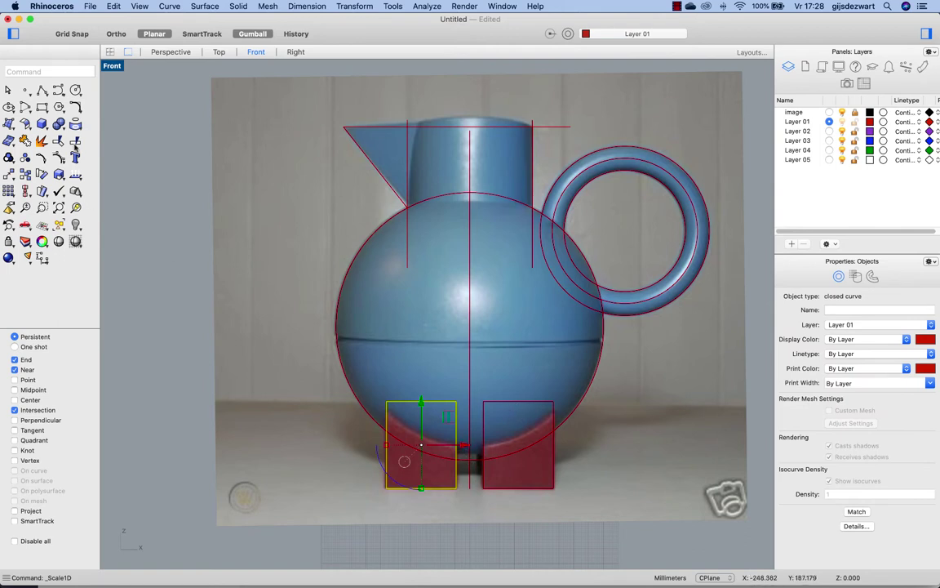
Step: Measure the gap between the lower inner corners of the two foot rectangles
{"action": "left_click", "coordinate": [41, 91]}
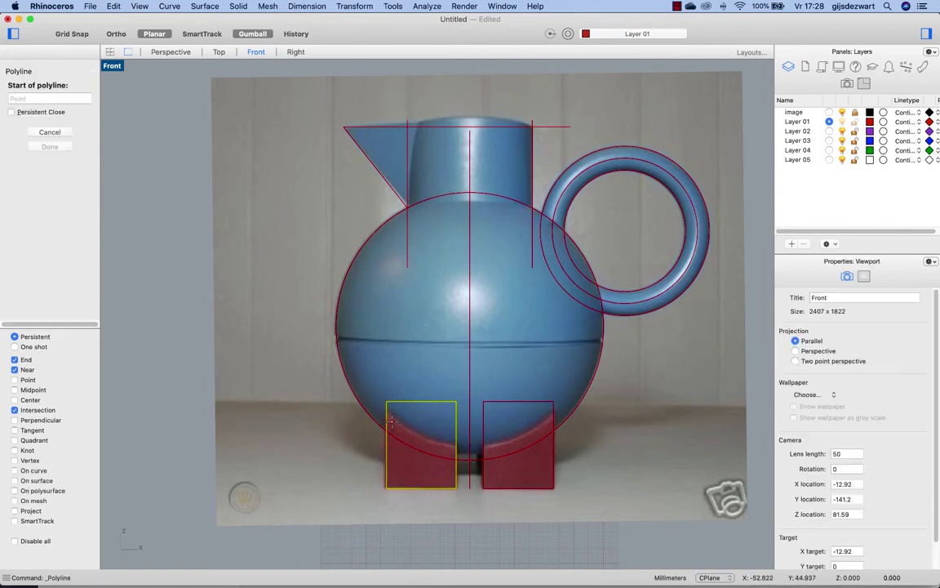
{"action": "left_click", "coordinate": [455, 487]}
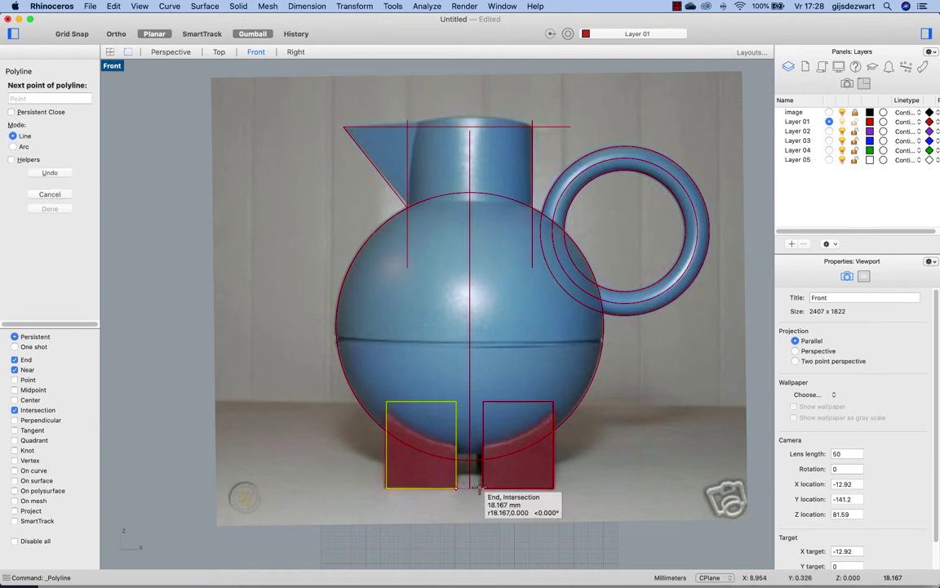
{"action": "key", "text": "Escape"}
Step: Delete the right foot rectangle, and relocate the left foot rectangle's gumball to its right edge
{"action": "left_click", "coordinate": [531, 403]}
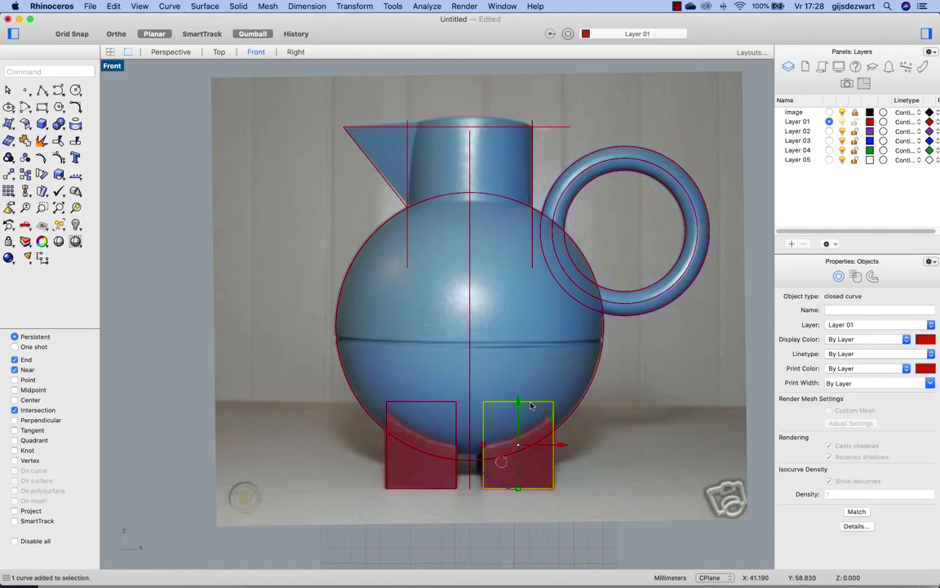
{"action": "key", "text": "Delete"}
{"action": "left_click", "coordinate": [456, 418]}
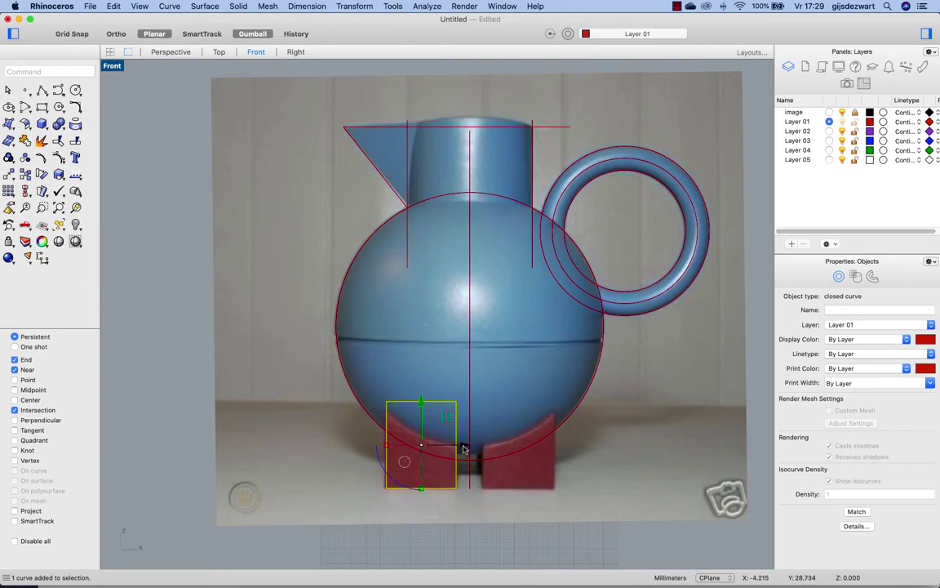
{"action": "key", "text": "super"}
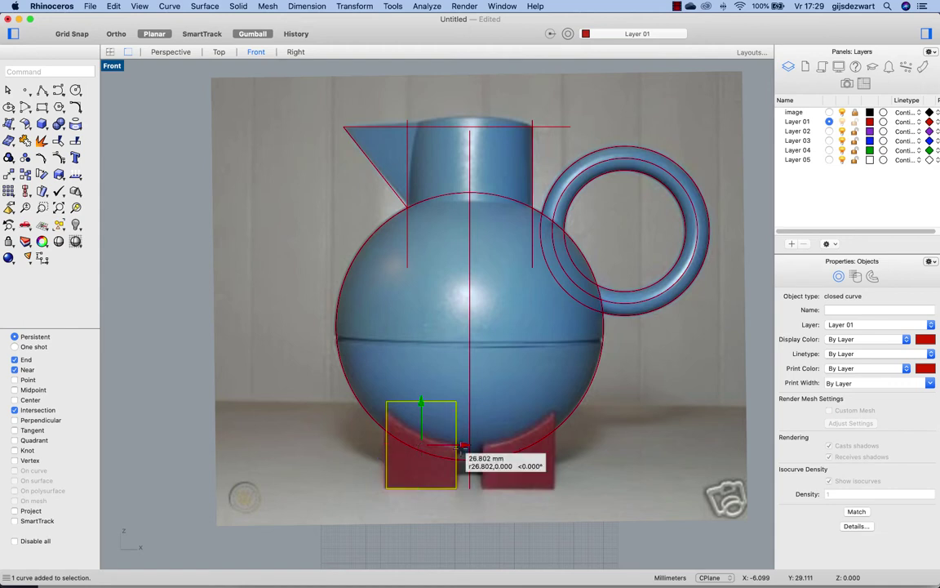
{"action": "left_click_drag", "start_coordinate": [420, 445], "coordinate": [456, 476]}
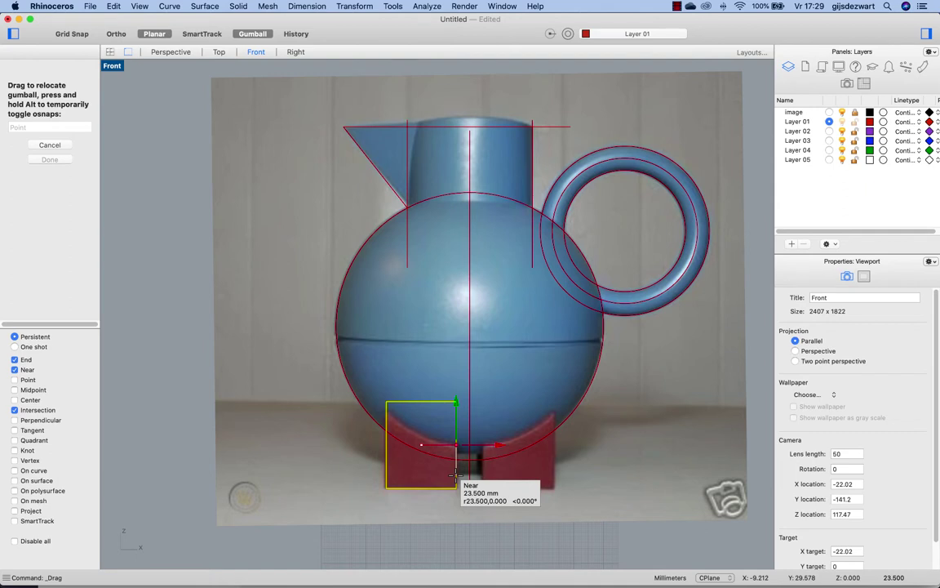
Step: Snap the left foot rectangle's right edge to the vertical center line, and offset the rectangle from it by -9 mm in X
{"action": "left_click_drag", "start_coordinate": [457, 476], "coordinate": [469, 488]}
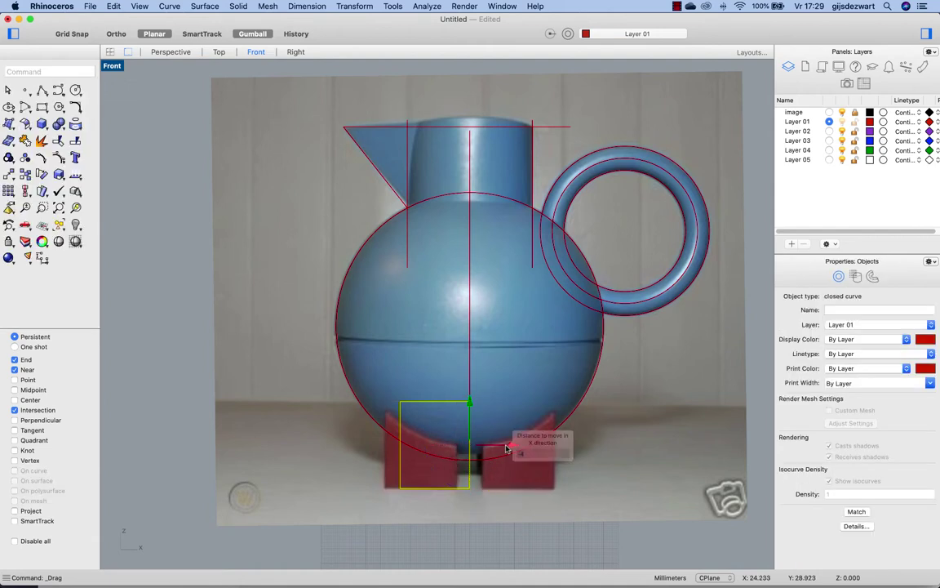
{"action": "type", "text": "-9"}
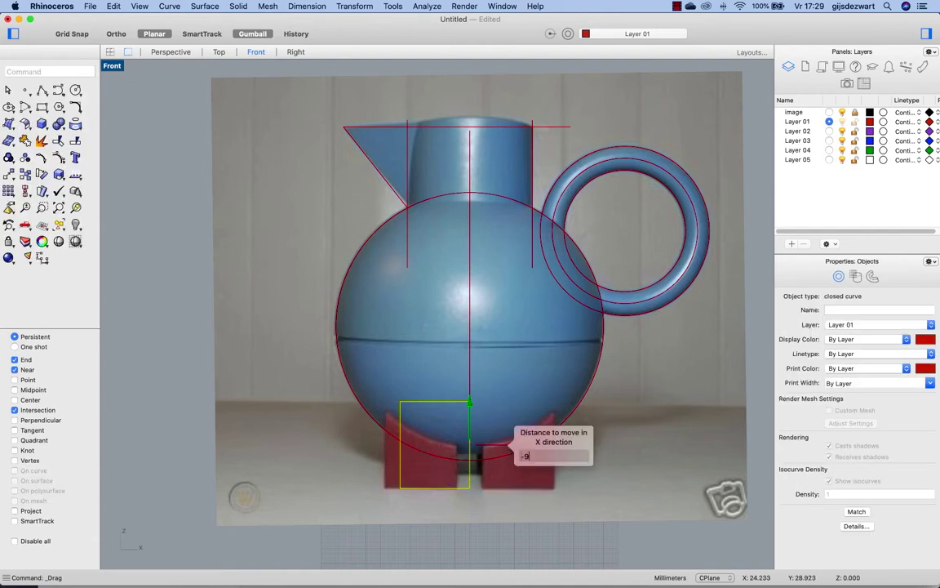
{"action": "key", "text": "Return"}
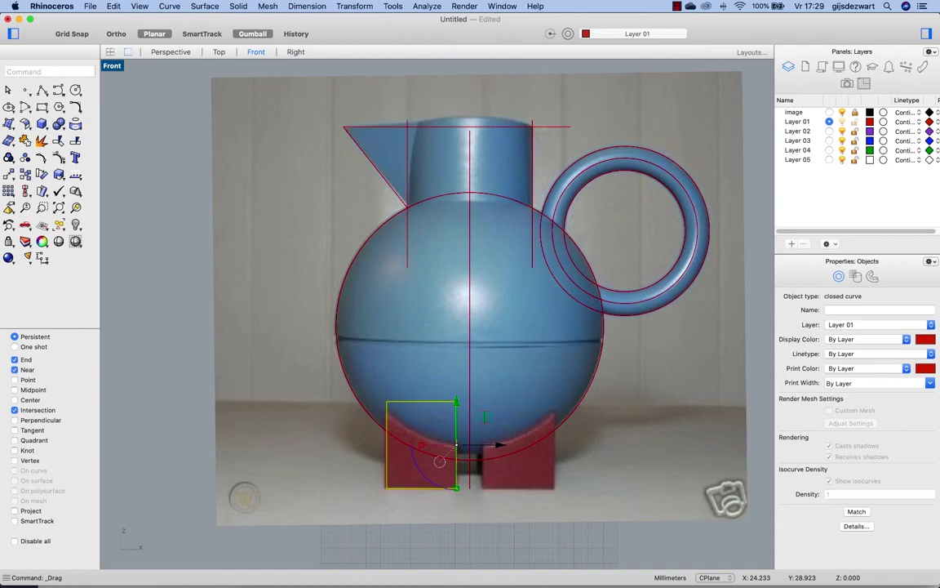
Step: Mirror a copy of the left foot rectangle across the Y axis to form the right foot
{"action": "type", "text": "mir"}
{"action": "key", "text": "Return"}
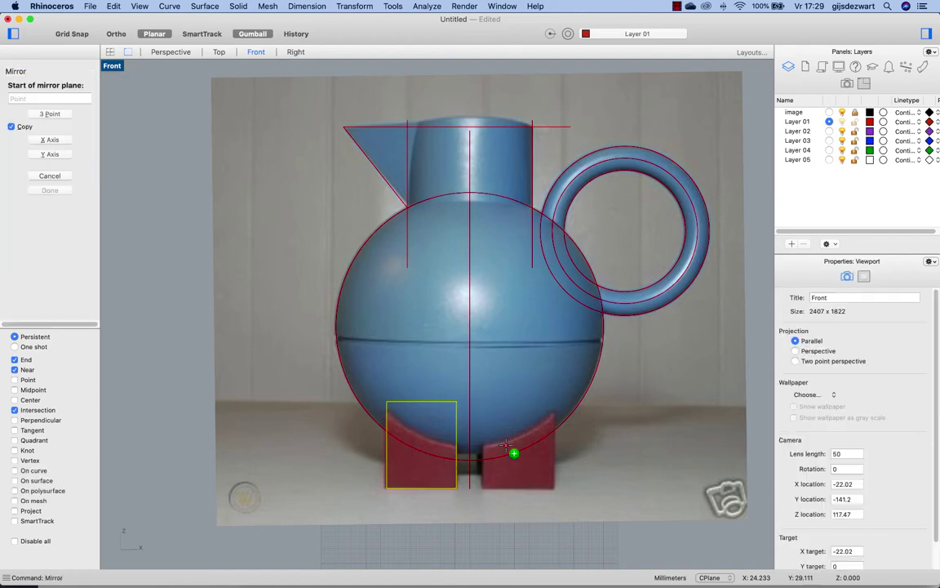
{"action": "left_click", "coordinate": [51, 154]}
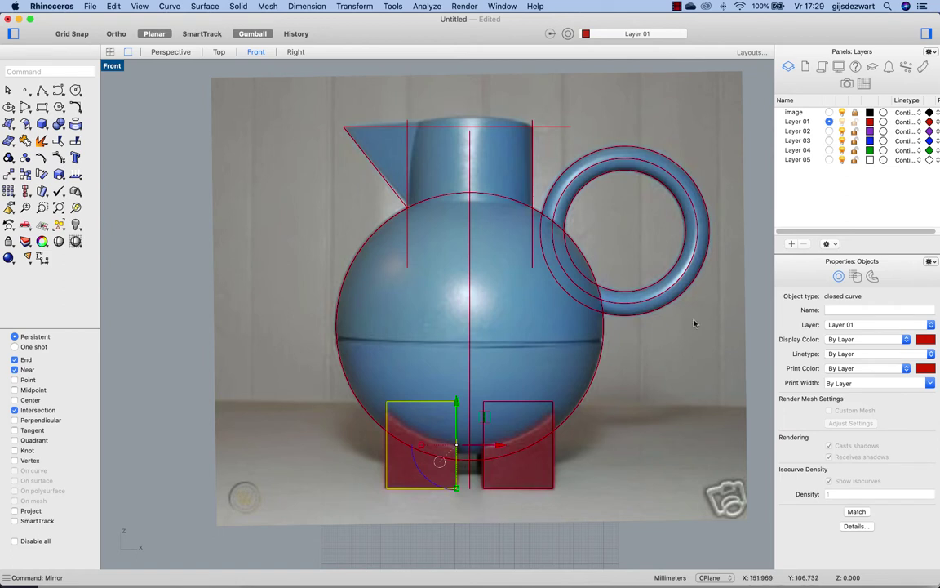
Step: Check the large body circle's radius and set it to 90 mm
{"action": "left_click", "coordinate": [604, 348]}
{"action": "type", "text": "radius"}
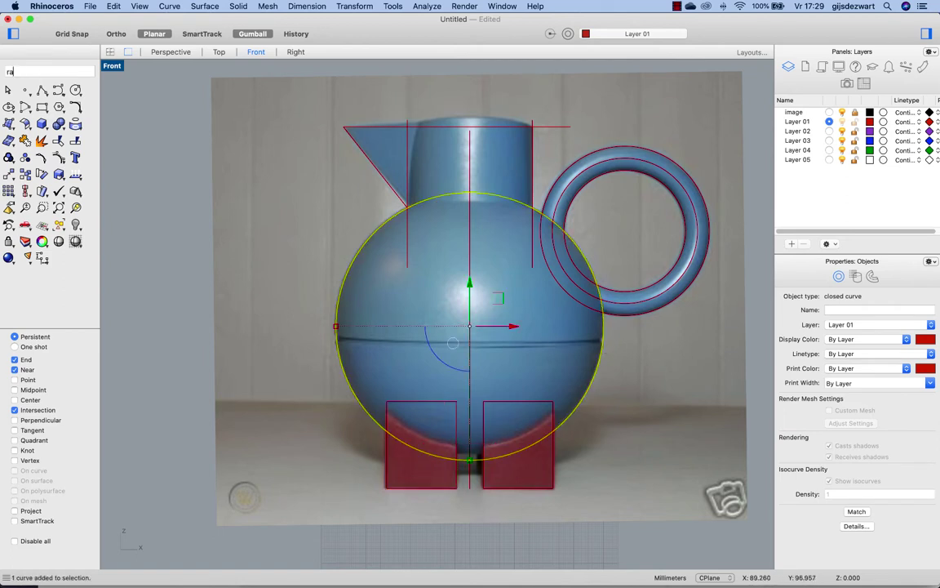
{"action": "key", "text": "Return"}
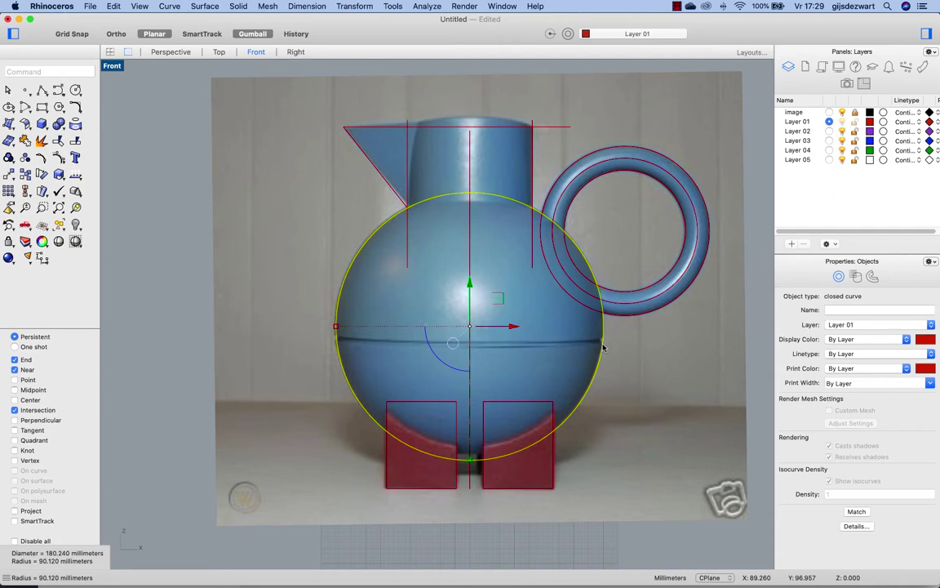
{"action": "type", "text": "modi"}
{"action": "key", "text": "Return"}
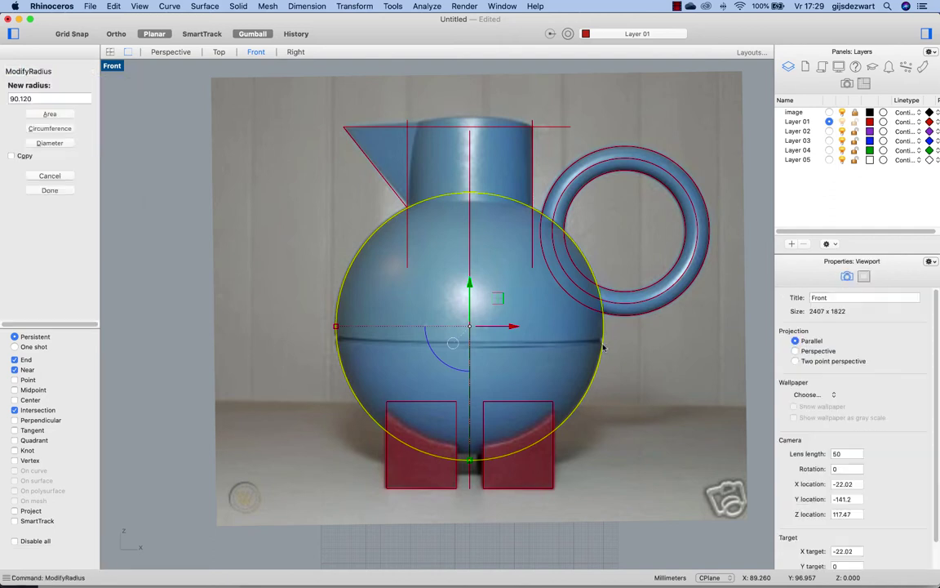
{"action": "type", "text": "90"}
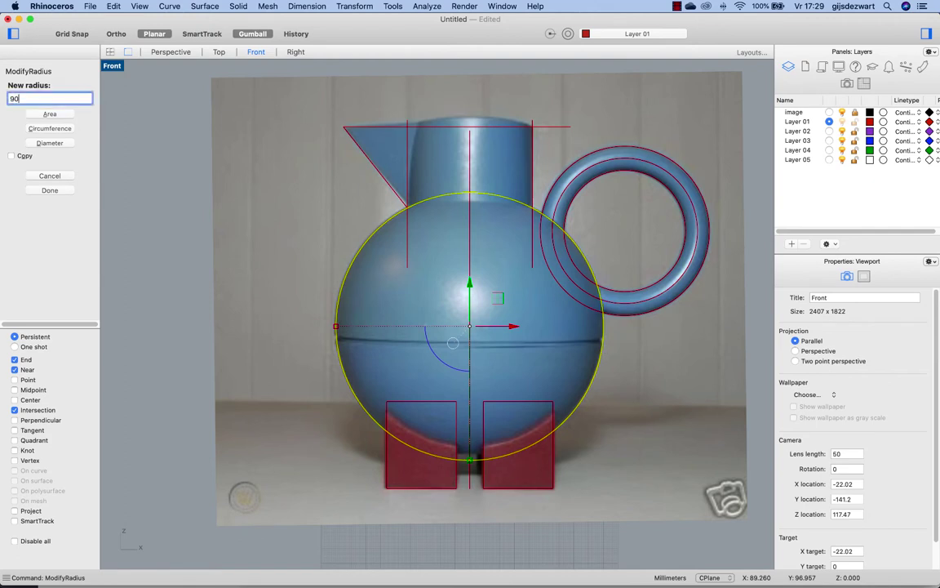
{"action": "key", "text": "Return"}
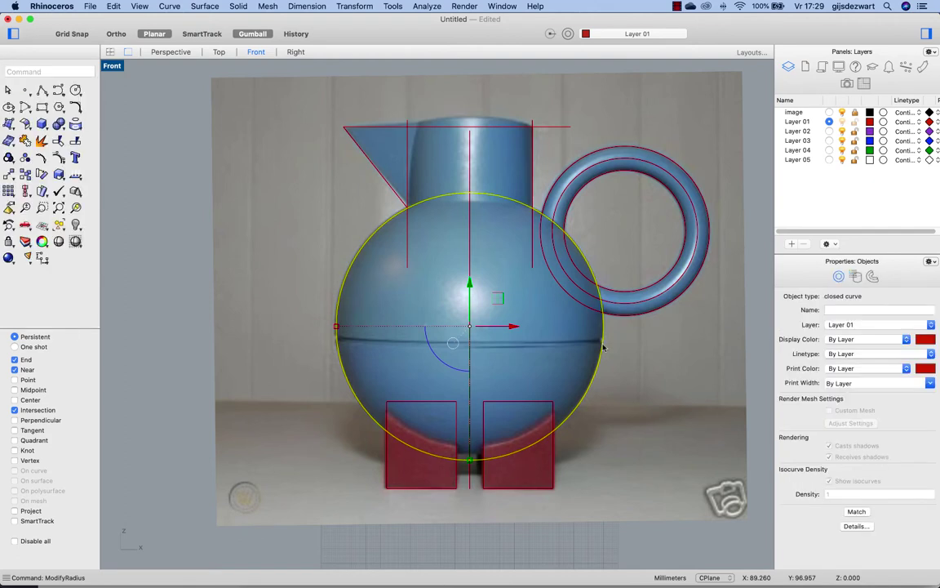
Step: Set the radius of the handle's inner circle to 41 mm and of its outer circle to 57 mm
{"action": "left_click", "coordinate": [633, 176]}
{"action": "key", "text": "Return"}
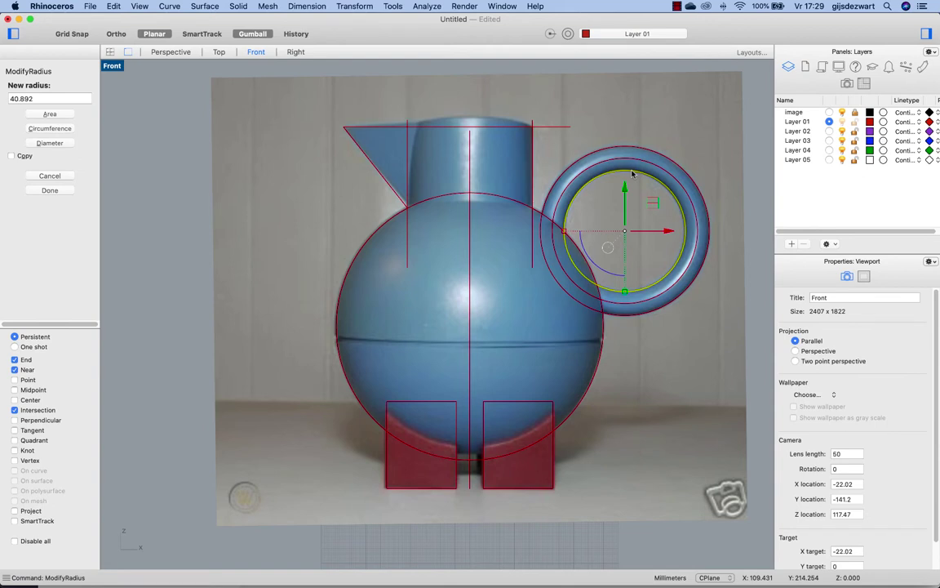
{"action": "left_click", "coordinate": [573, 156]}
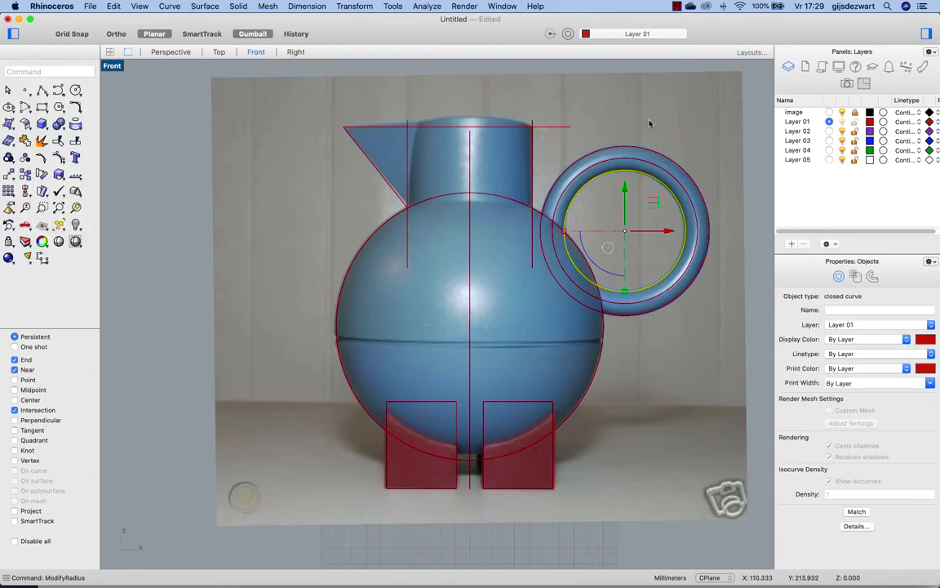
{"action": "key", "text": "Return"}
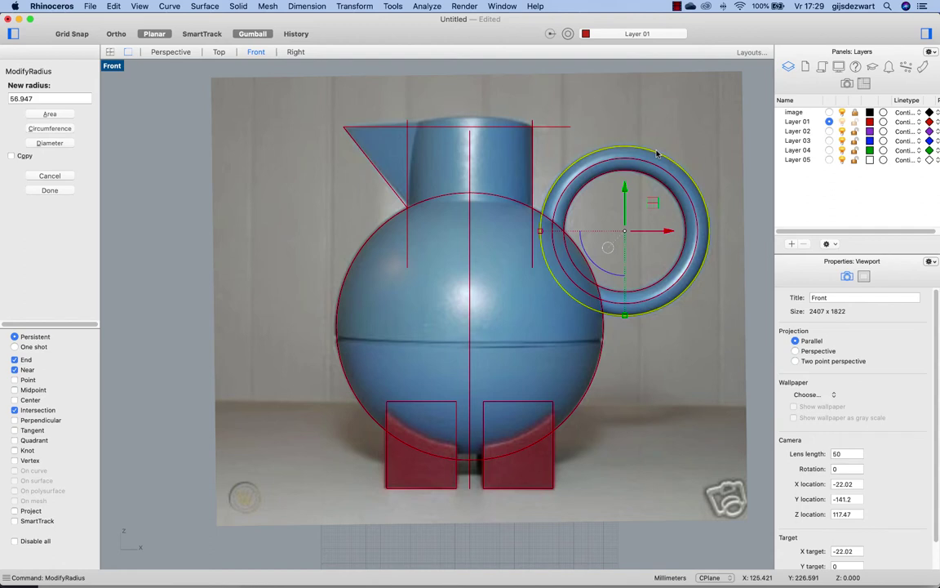
{"action": "type", "text": "57"}
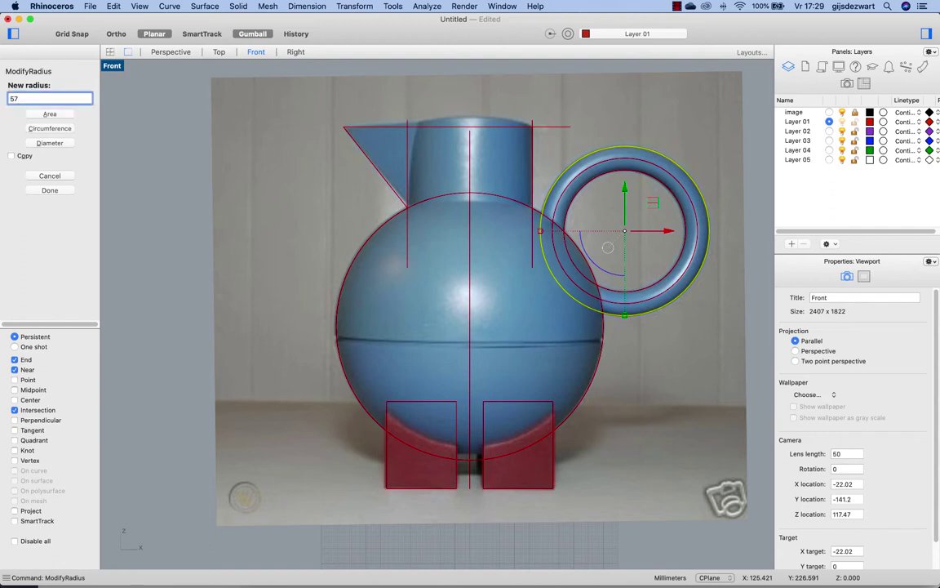
{"action": "key", "text": "Return"}
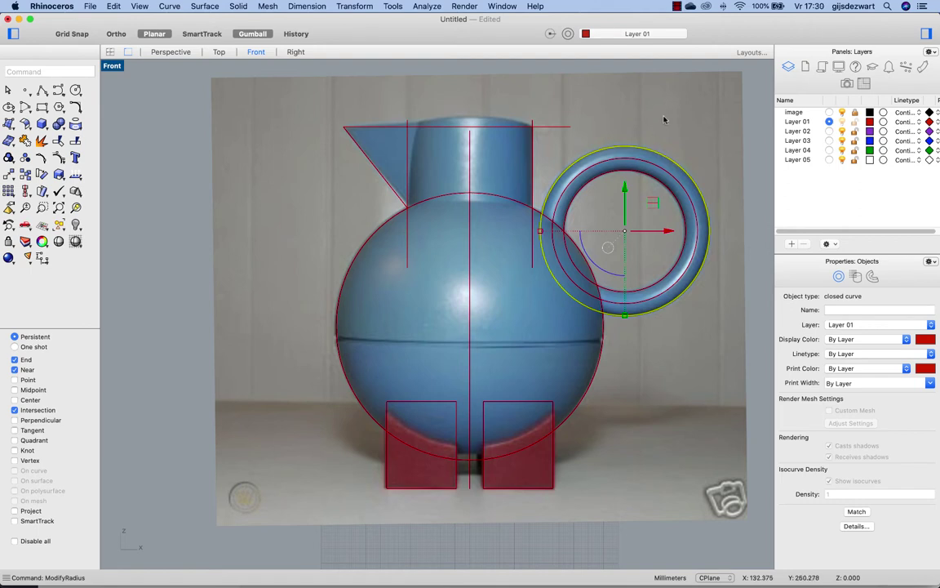
Step: Set the radius of the handle's middle circle to 49 mm
{"action": "left_click", "coordinate": [663, 171]}
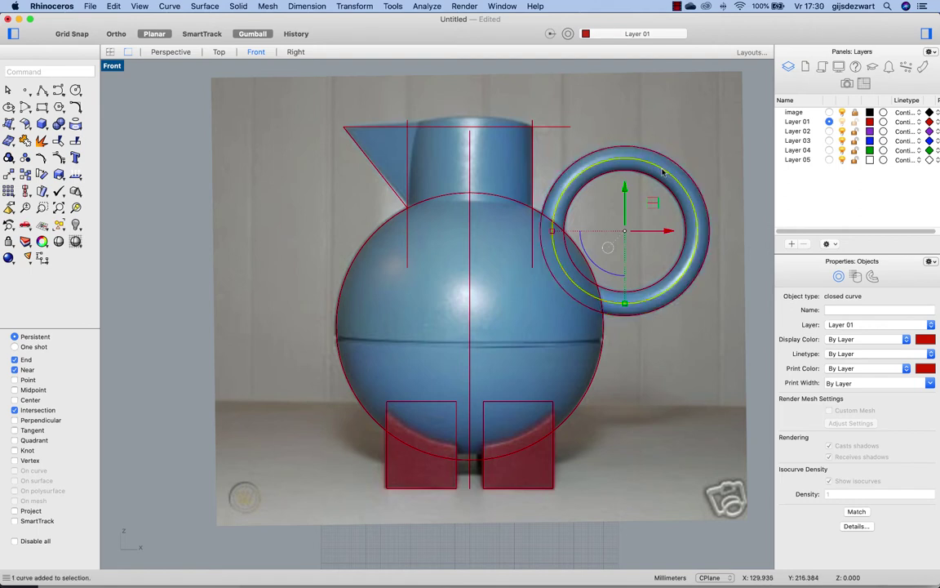
{"action": "key", "text": "Return"}
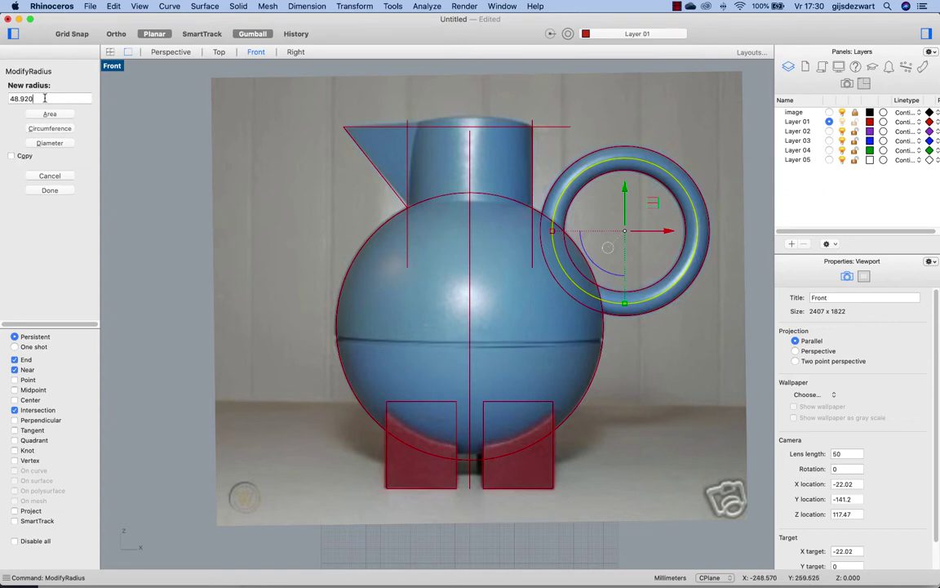
{"action": "left_click", "coordinate": [9, 98]}
{"action": "type", "text": "4"}
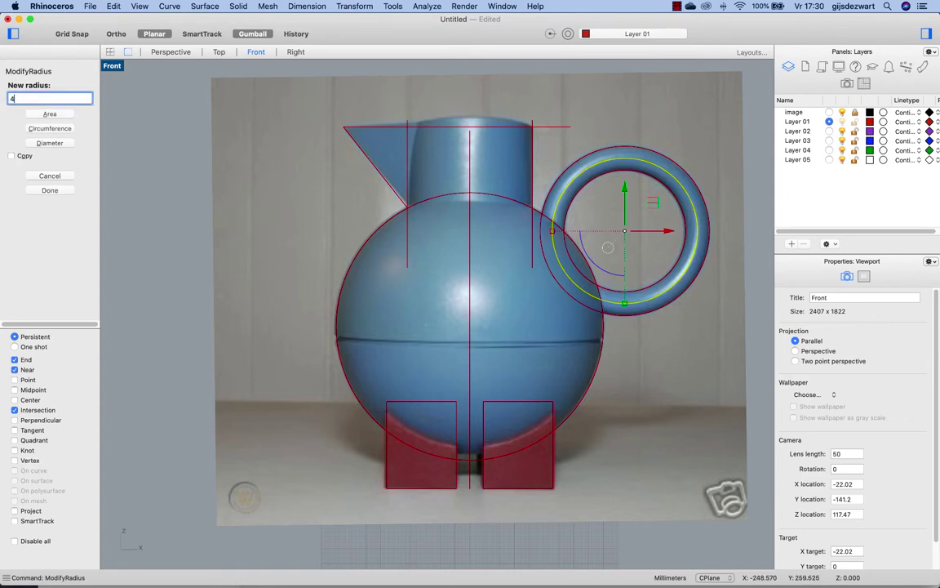
{"action": "type", "text": "9"}
{"action": "key", "text": "Return"}
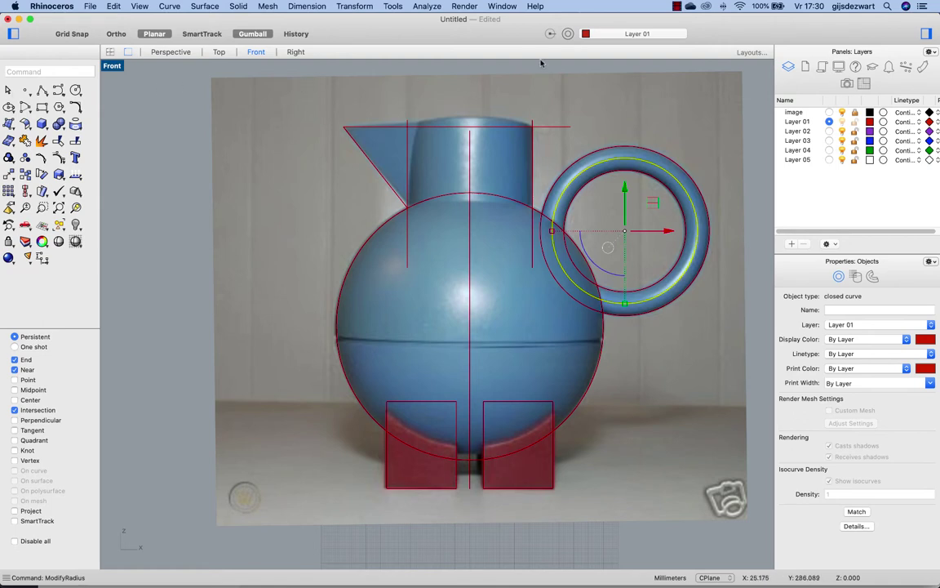
Step: Check the radii of the handle's inner, outer and middle circles without changing them
{"action": "left_click", "coordinate": [640, 173]}
{"action": "key", "text": "Return"}
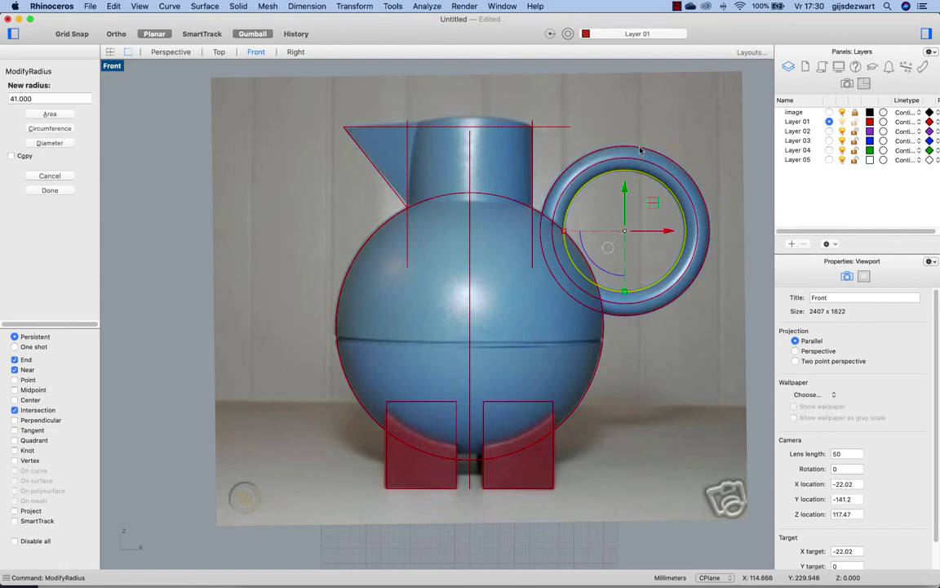
{"action": "key", "text": "Escape"}
{"action": "left_click", "coordinate": [640, 151]}
{"action": "key", "text": "Return"}
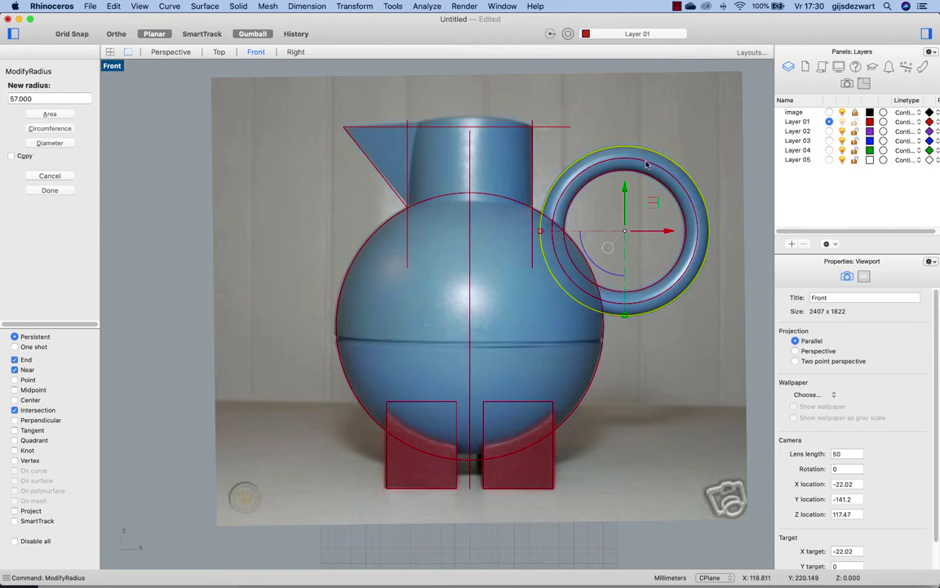
{"action": "key", "text": "Escape"}
{"action": "left_click", "coordinate": [646, 164]}
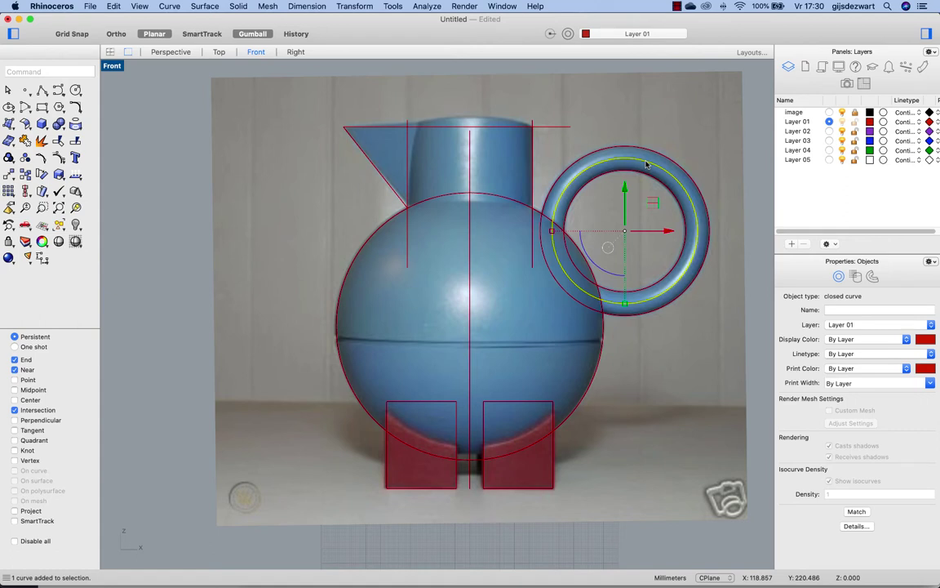
{"action": "key", "text": "Return"}
{"action": "key", "text": "Escape"}
Step: Trim the overhanging ends of the neck's top line and two side lines so that they meet at the upper corners
{"action": "left_click_drag", "start_coordinate": [545, 98], "coordinate": [393, 144]}
{"action": "left_click_drag", "start_coordinate": [395, 143], "coordinate": [394, 143]}
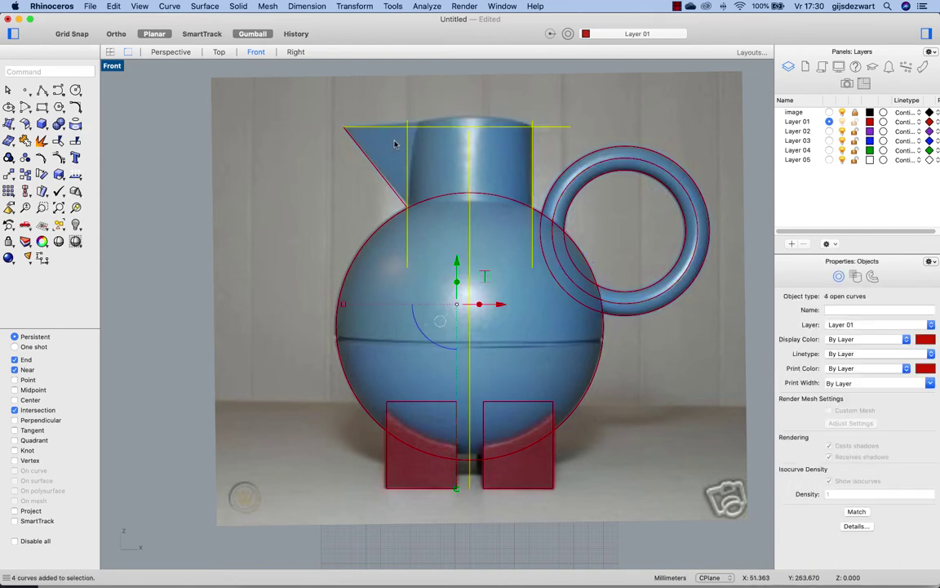
{"action": "type", "text": "trim"}
{"action": "key", "text": "Return"}
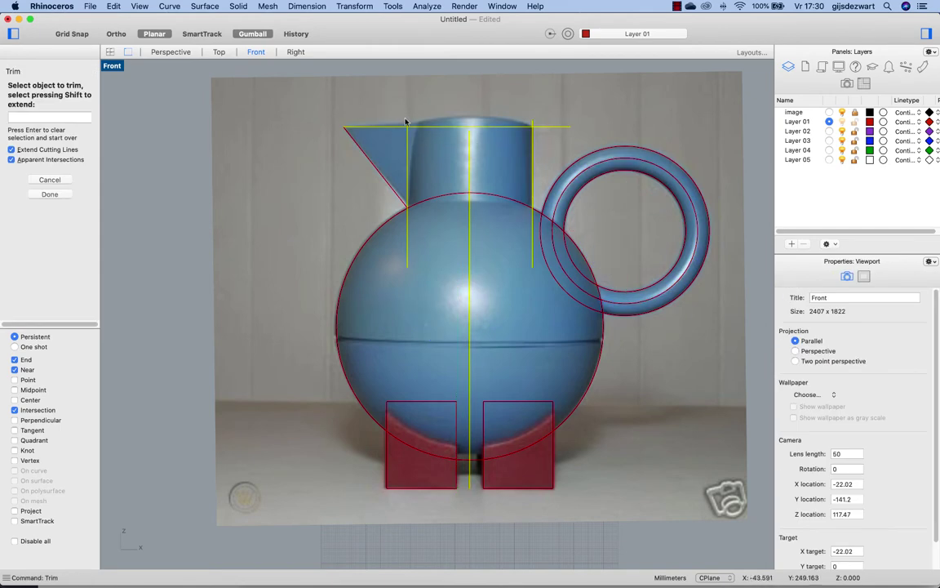
{"action": "left_click", "coordinate": [406, 122]}
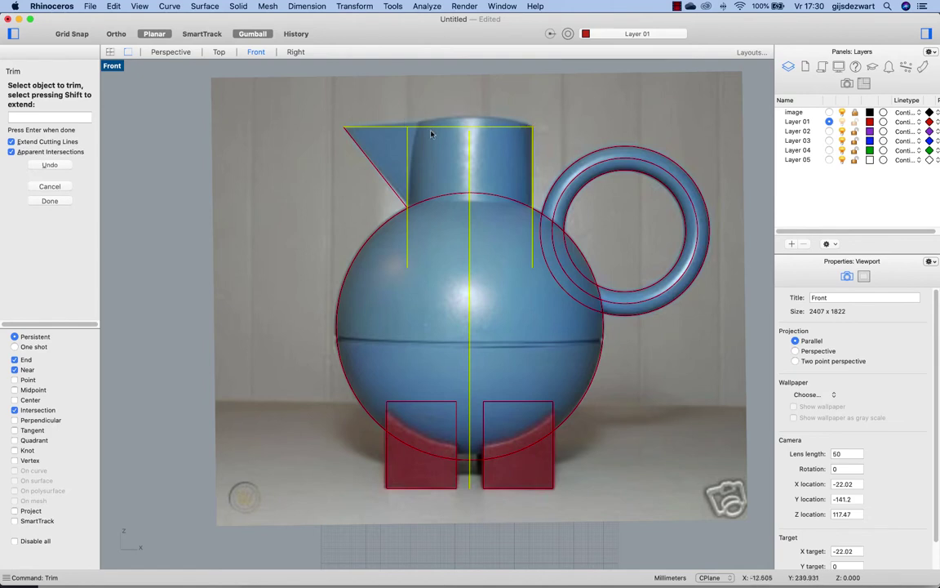
{"action": "key", "text": "Return"}
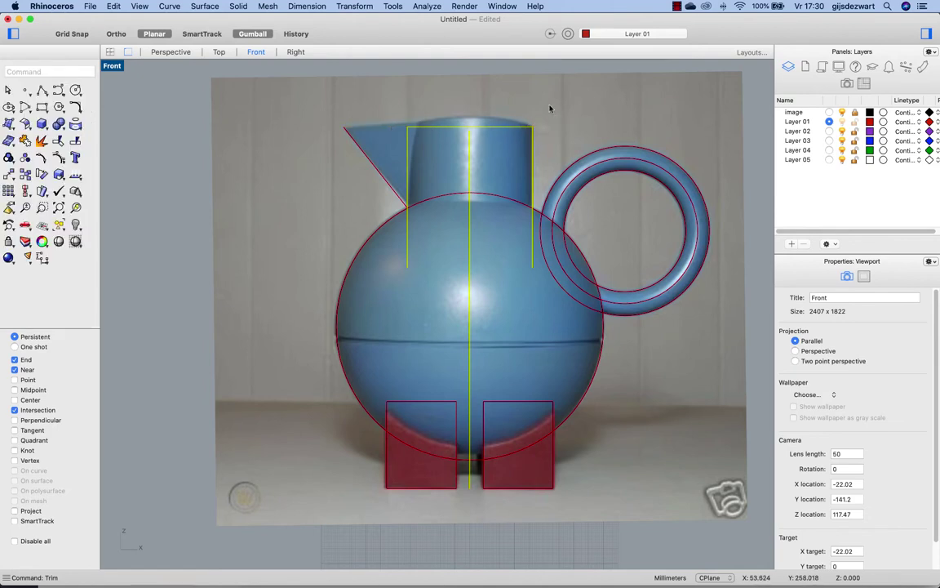
{"action": "key", "text": "Escape"}
Step: Scale the three neck lines horizontally with Scale1D from the top line's midpoint to a half-width of about 42 mm
{"action": "left_click_drag", "start_coordinate": [391, 105], "coordinate": [536, 296]}
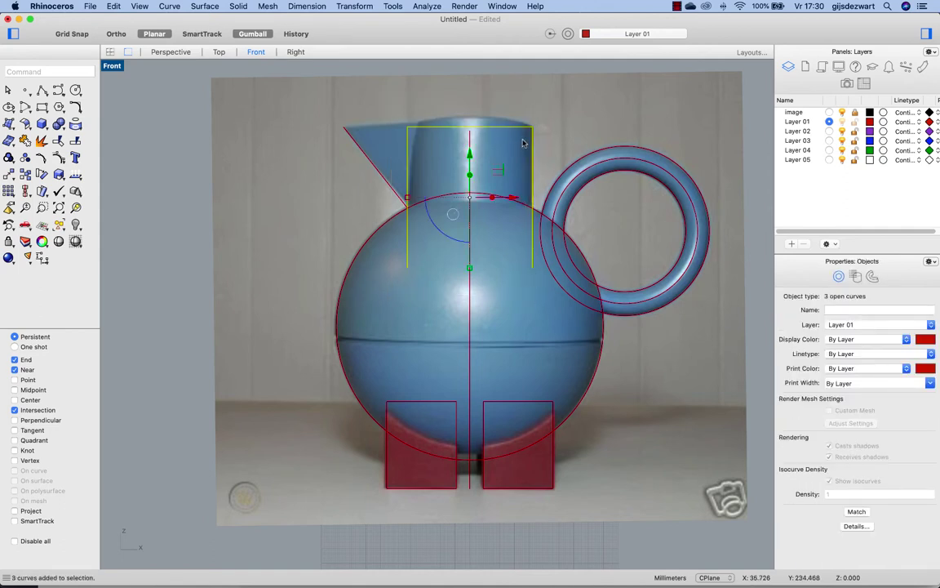
{"action": "type", "text": "scale1d"}
{"action": "key", "text": "Return"}
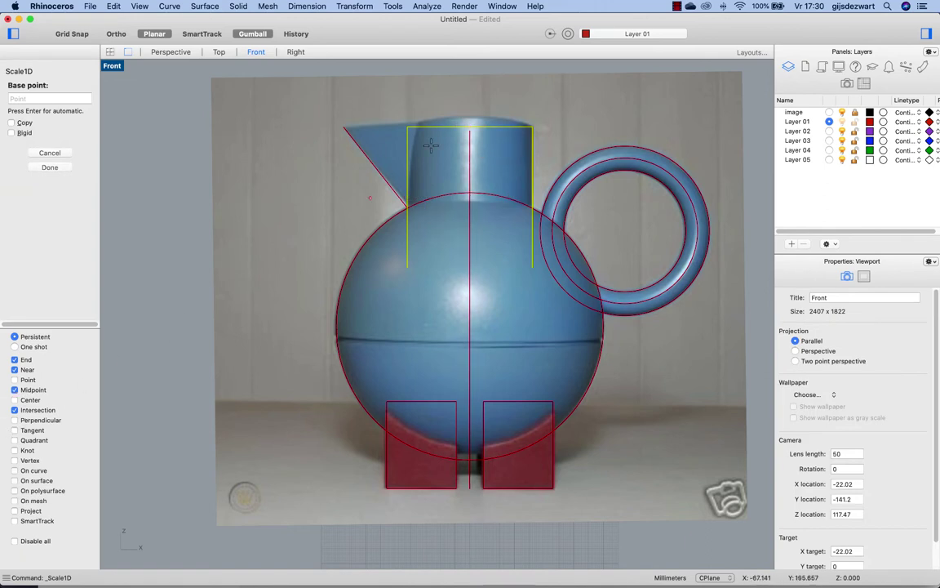
{"action": "left_click", "coordinate": [470, 124]}
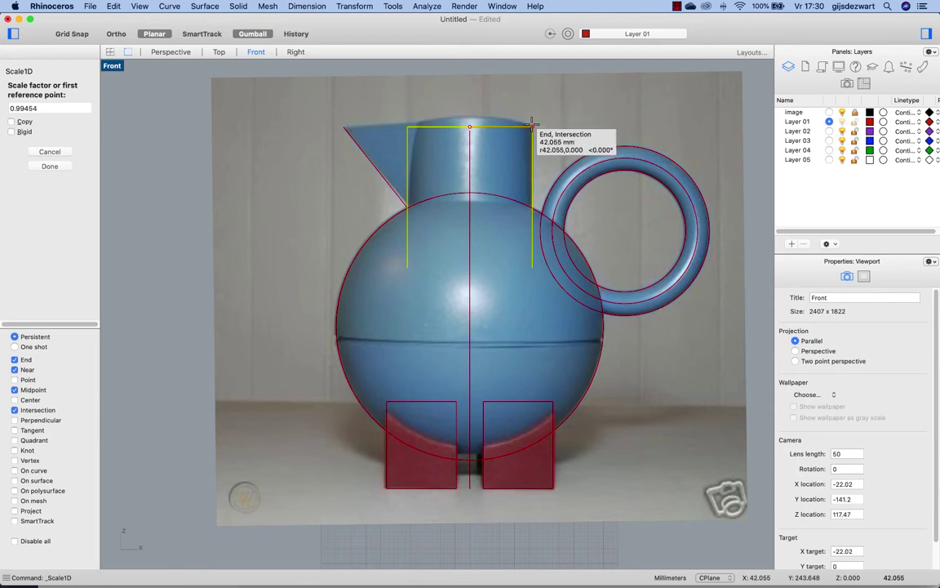
{"action": "left_click", "coordinate": [532, 124]}
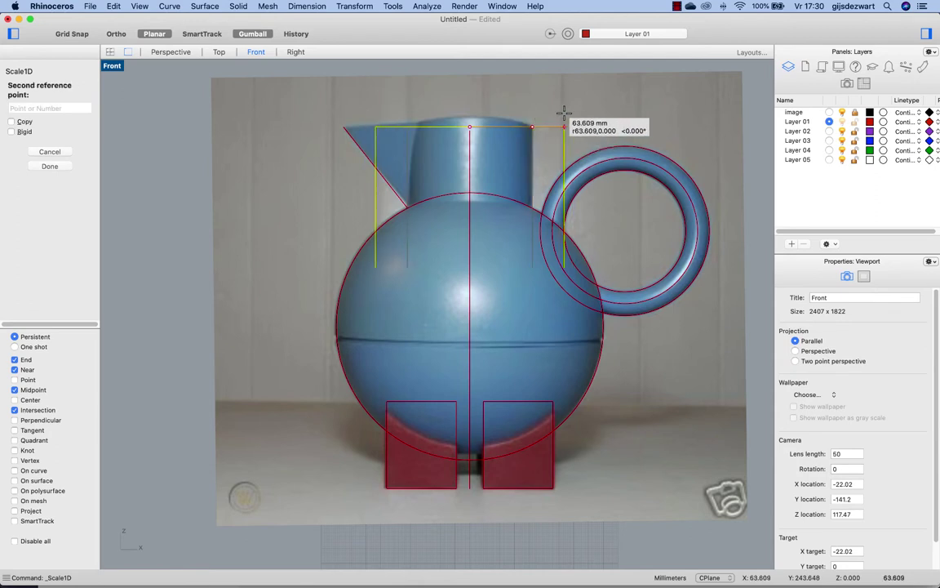
{"action": "type", "text": "40"}
{"action": "key", "text": "Return"}
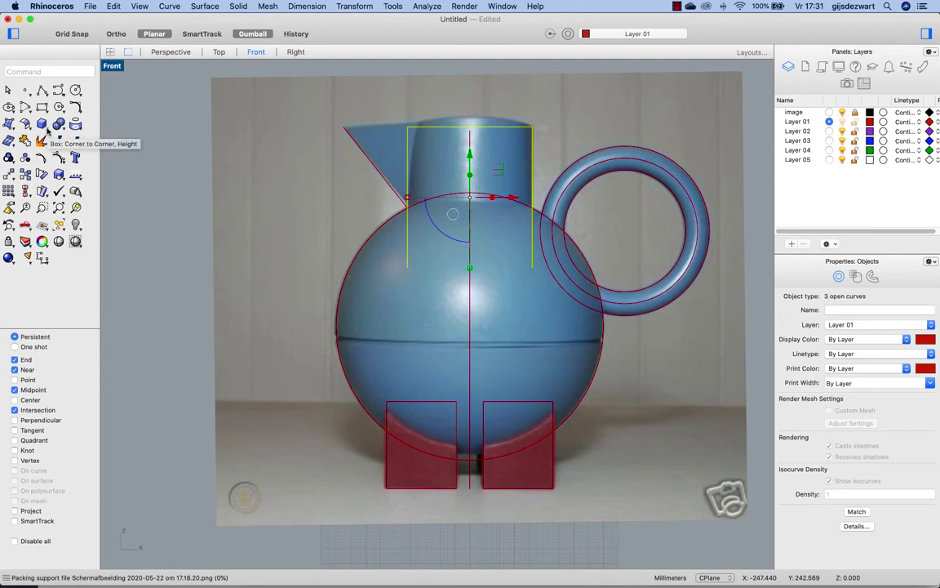
Step: Create a closed pipe along the handle's middle circle that fills the ring between the inner and outer circles
{"action": "left_click", "coordinate": [638, 161]}
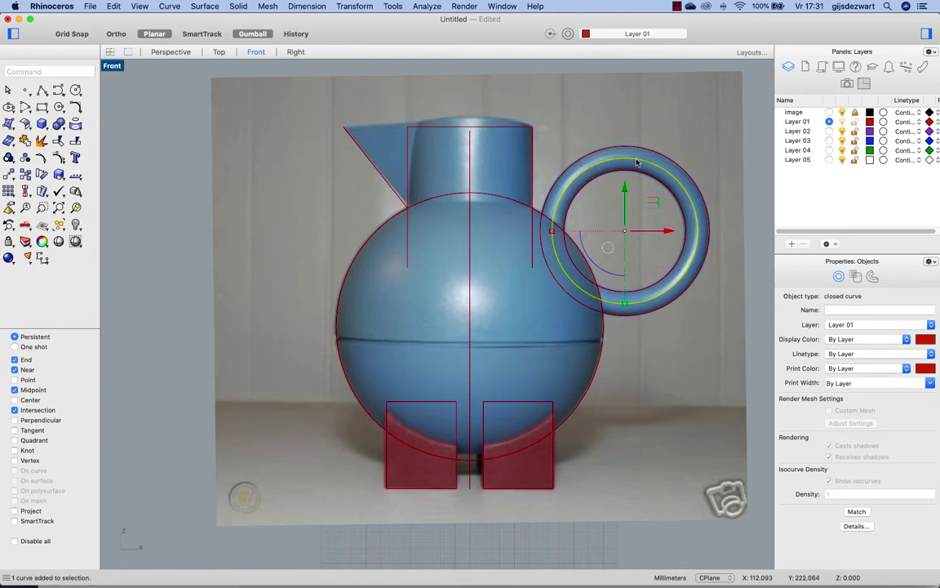
{"action": "type", "text": "pipe"}
{"action": "key", "text": "Return"}
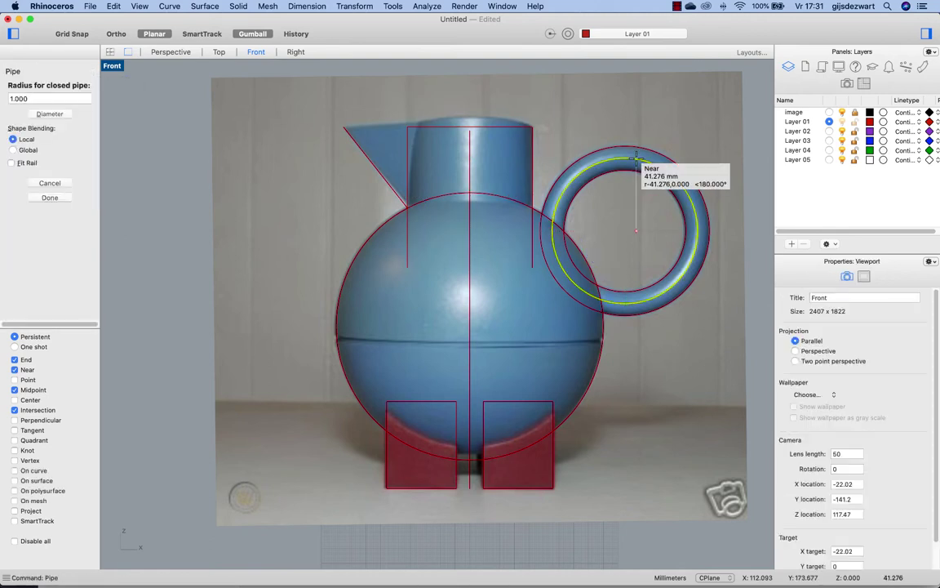
{"action": "double_click", "coordinate": [29, 98]}
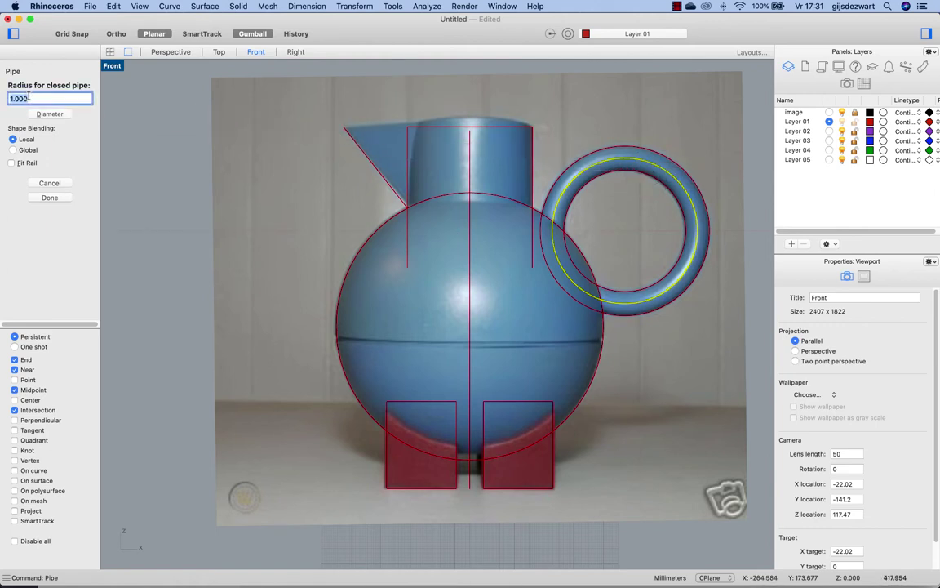
{"action": "key", "text": "Return"}
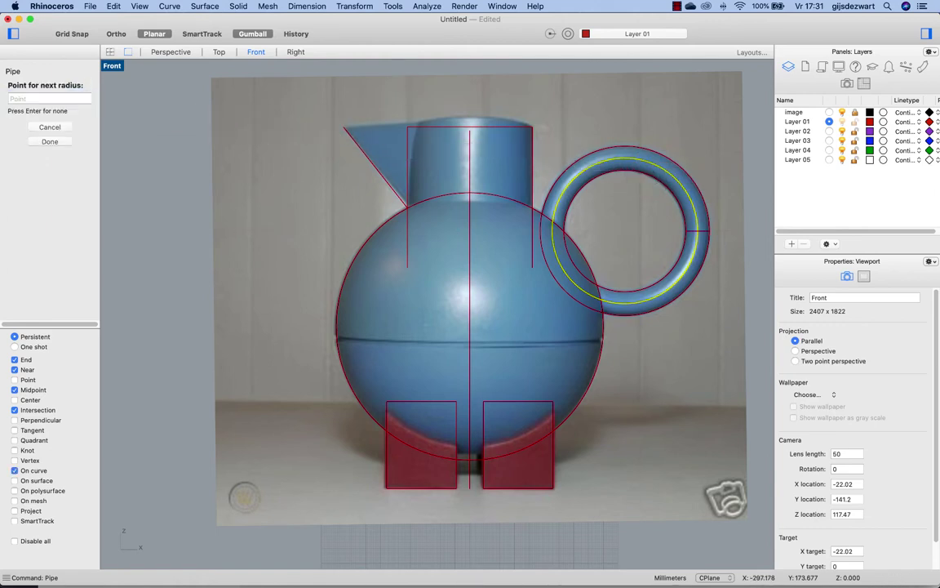
{"action": "key", "text": "Return"}
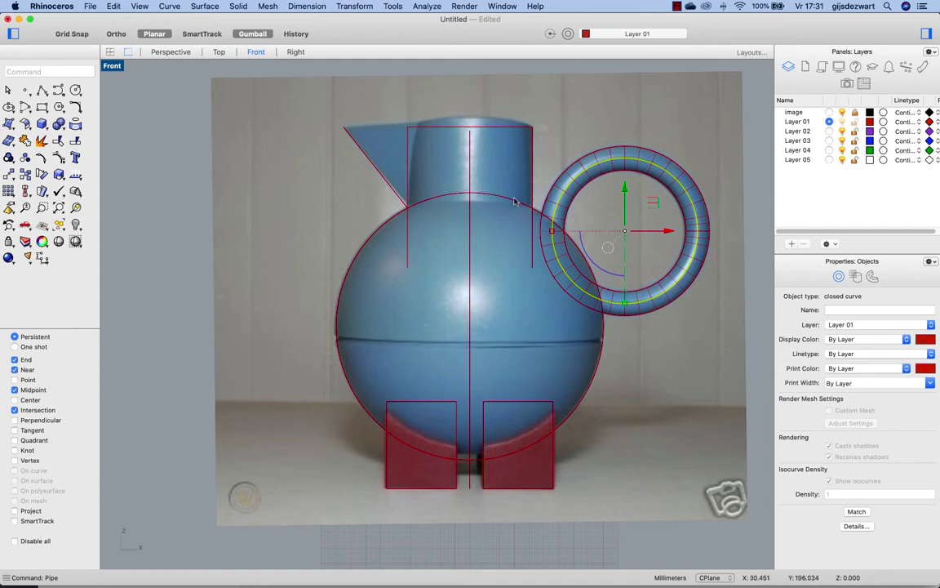
{"action": "left_click", "coordinate": [462, 193]}
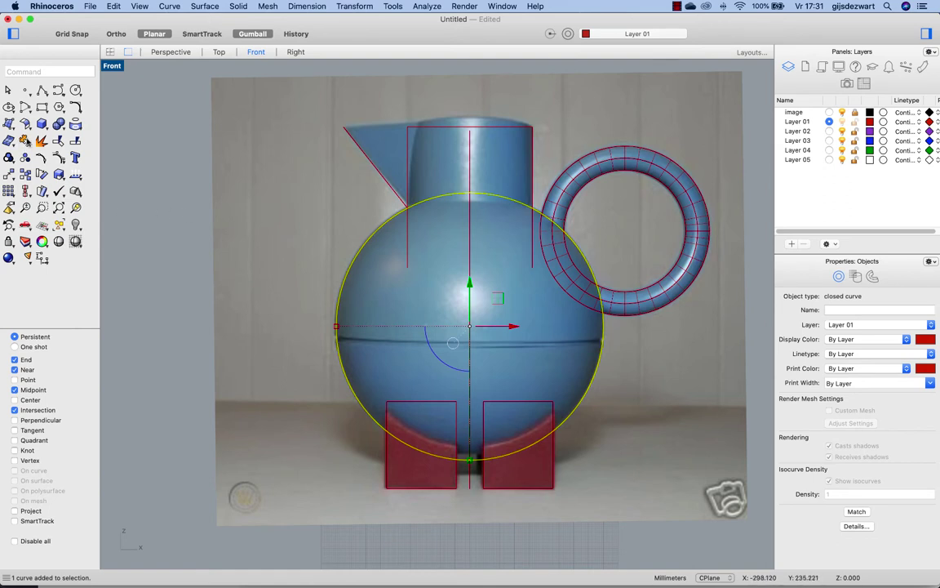
{"action": "left_click", "coordinate": [42, 123]}
{"action": "key", "text": "Escape"}
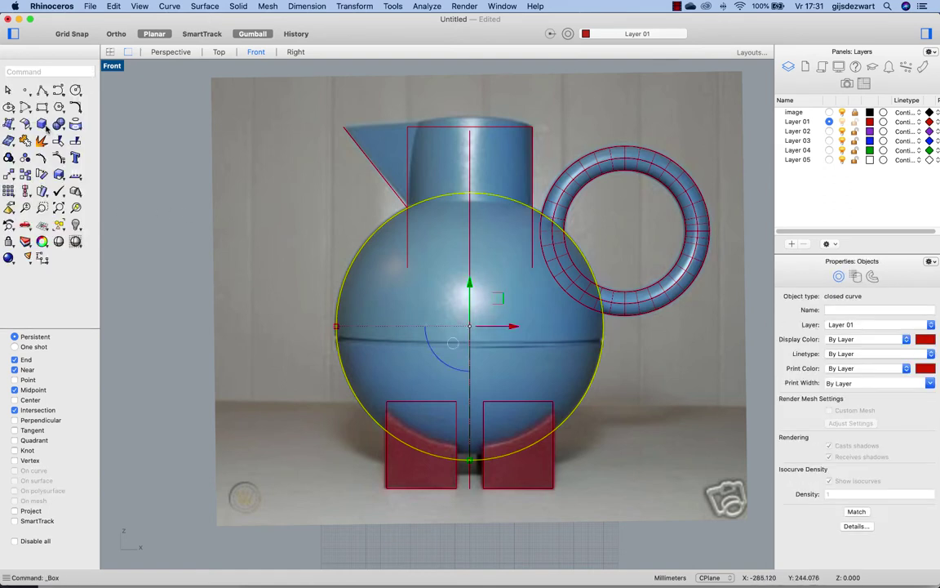
Step: Create a solid sphere centred on the body circle, with its radius reaching the circle's outline
{"action": "left_click", "coordinate": [41, 124]}
{"action": "mouse_move", "coordinate": [81, 154]}
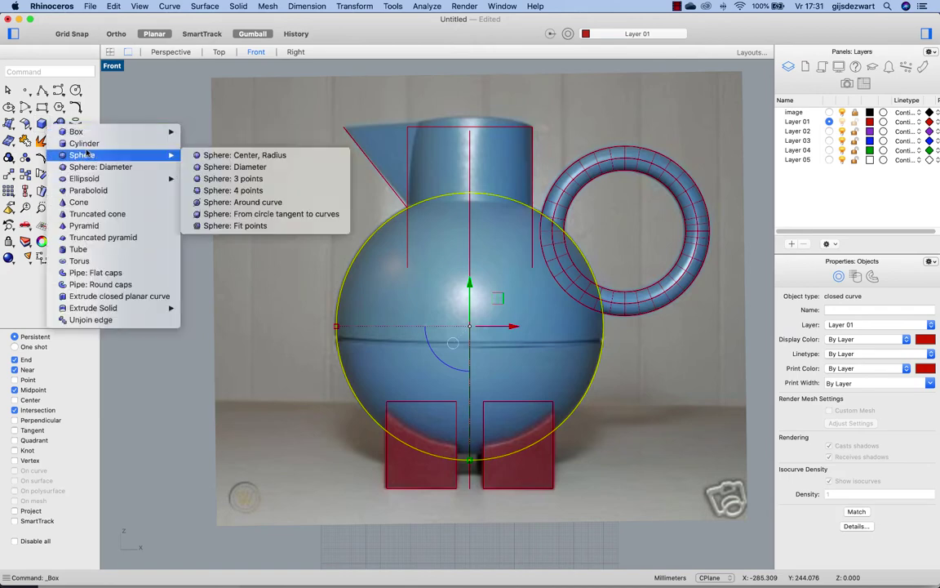
{"action": "left_click", "coordinate": [238, 160]}
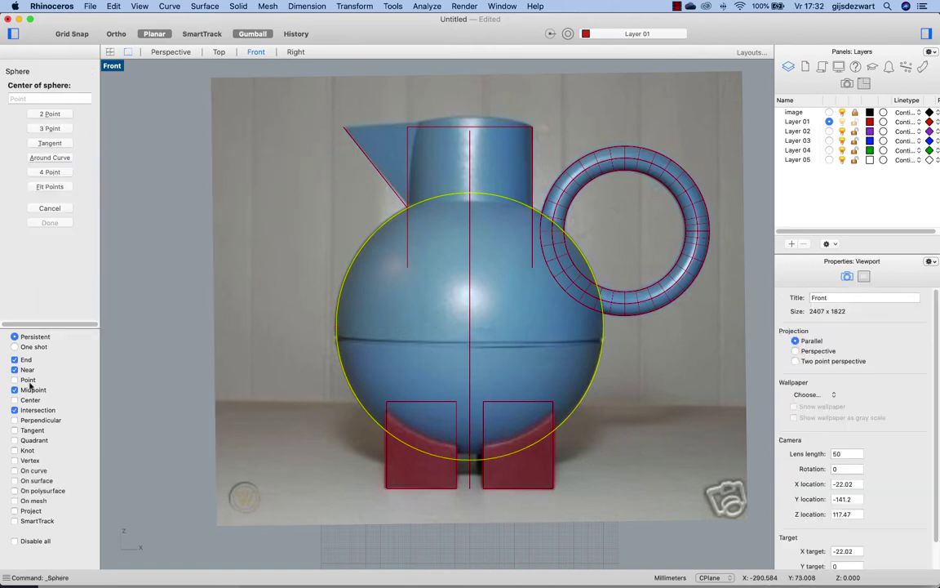
{"action": "left_click", "coordinate": [378, 232]}
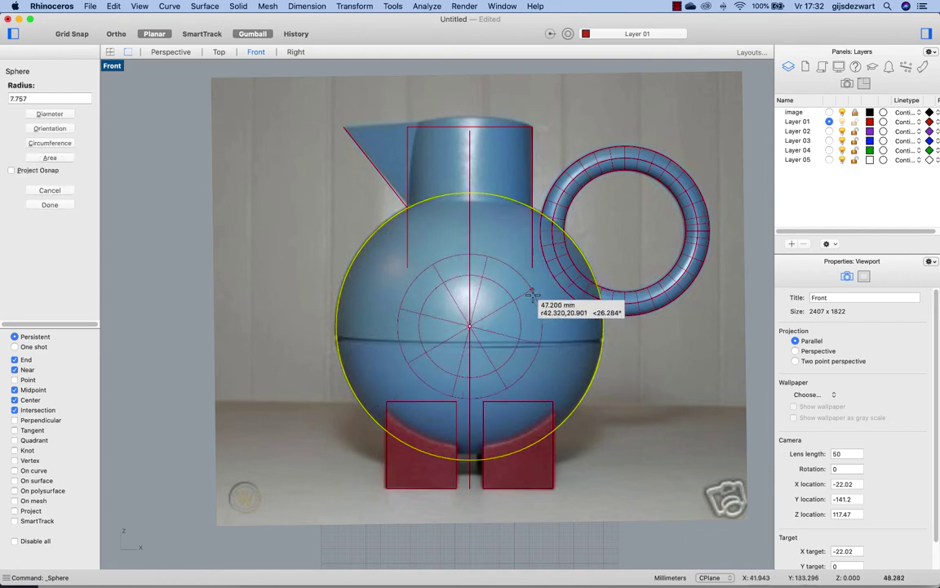
{"action": "key", "text": "F8"}
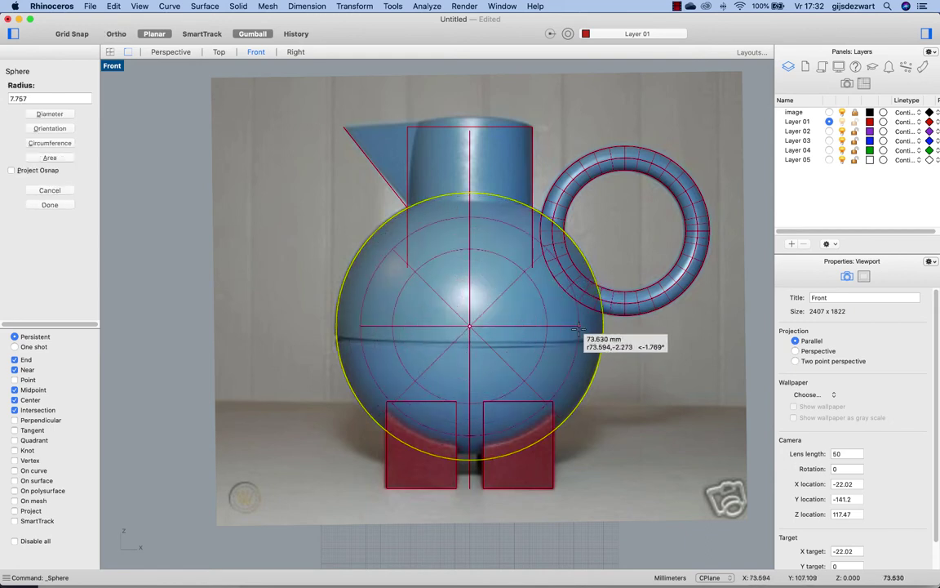
{"action": "key", "text": "shift"}
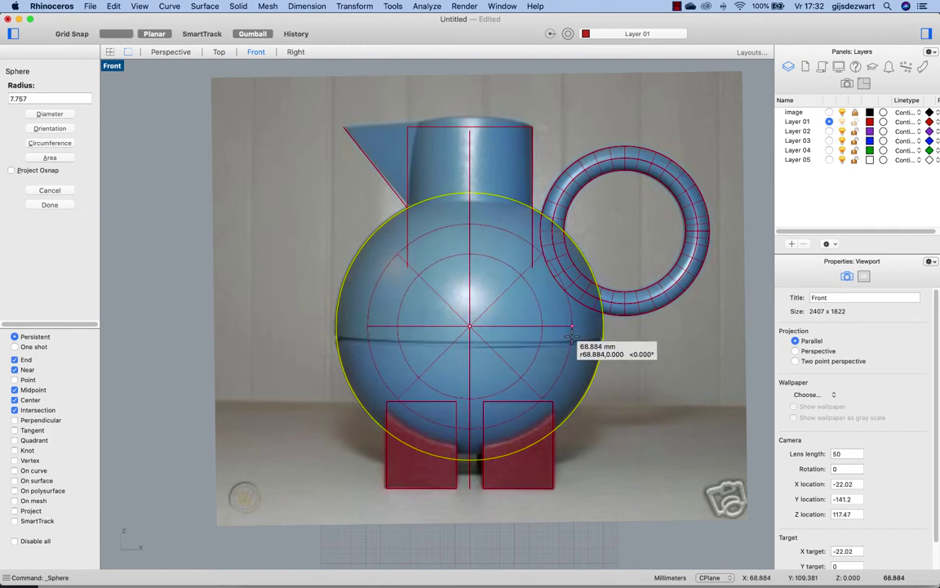
{"action": "left_click", "coordinate": [571, 335], "text": "shift"}
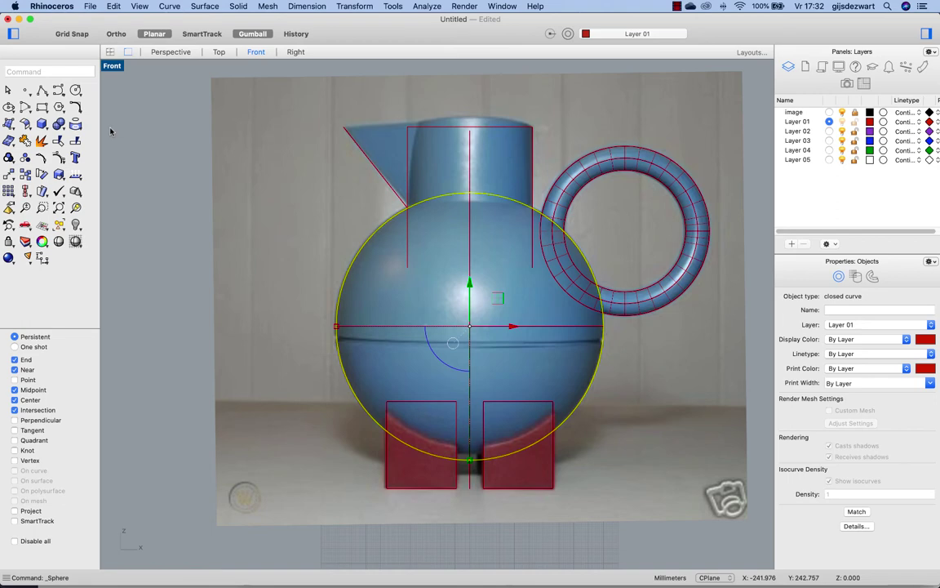
Step: Create a solid cylinder with no direction constraint from the neck top line's midpoint, out to its corner and about 97 mm down into the body
{"action": "type", "text": "cyl"}
{"action": "key", "text": "Return"}
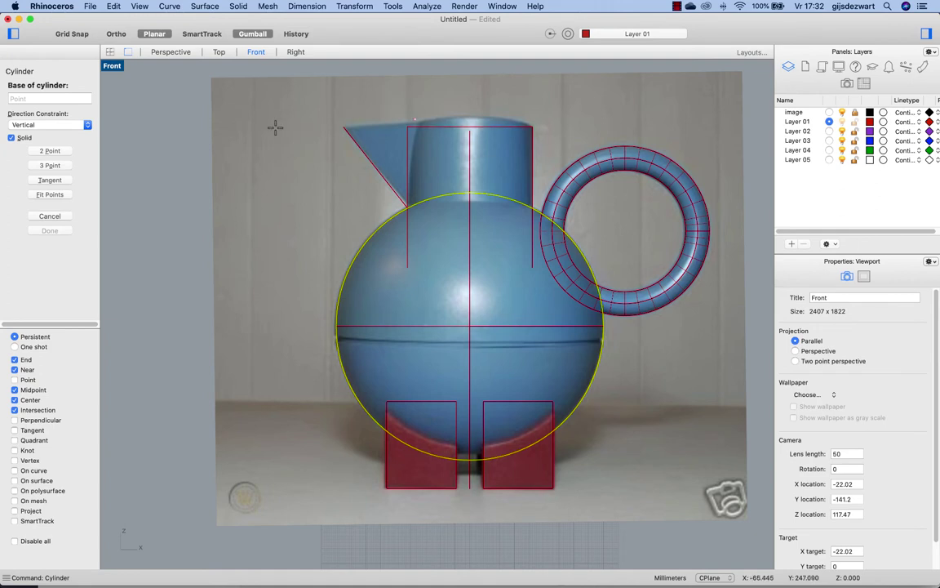
{"action": "left_click", "coordinate": [41, 125]}
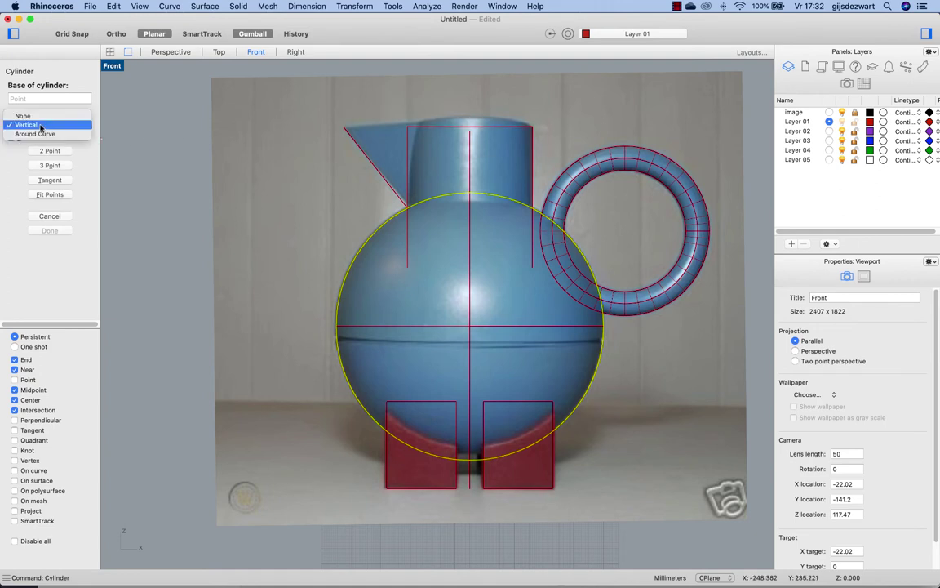
{"action": "left_click", "coordinate": [31, 117]}
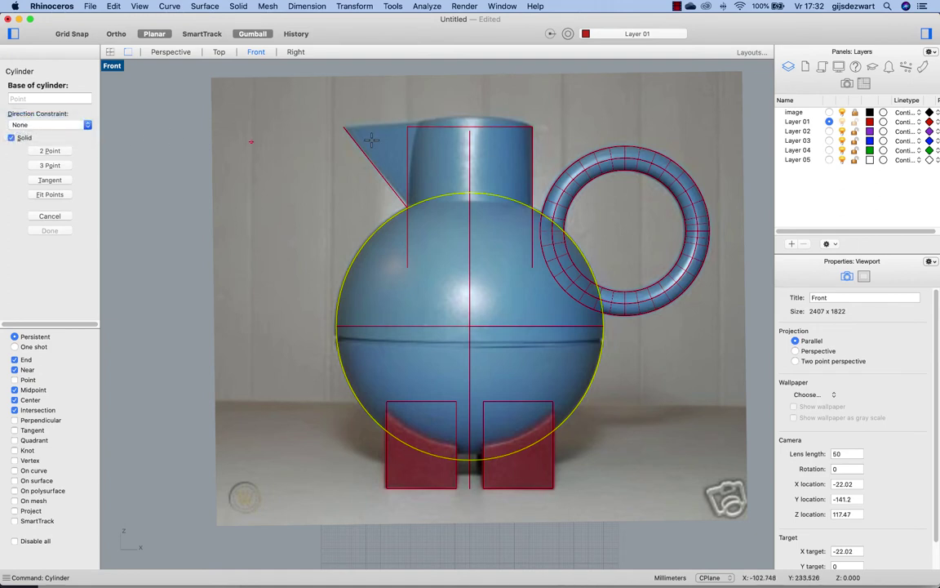
{"action": "left_click", "coordinate": [471, 124]}
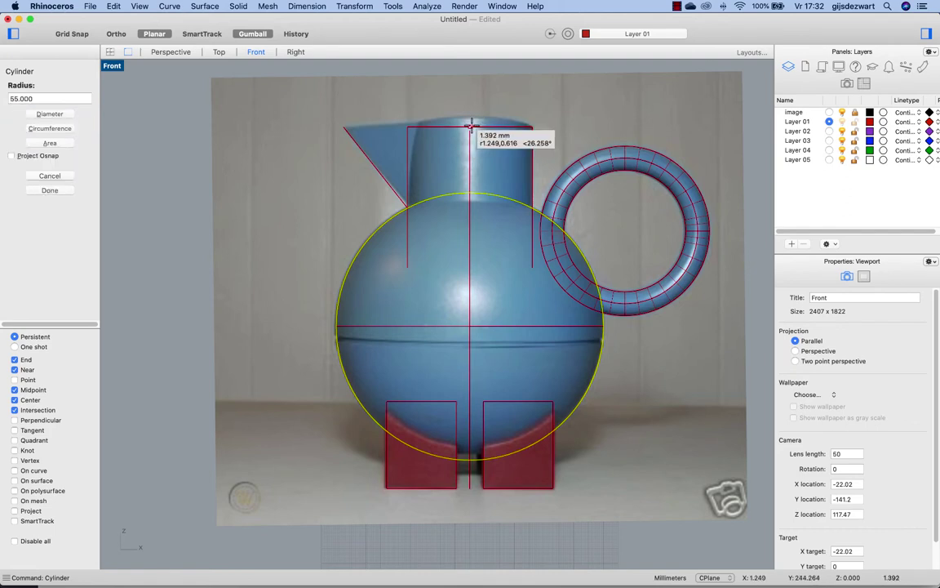
{"action": "left_click", "coordinate": [532, 127]}
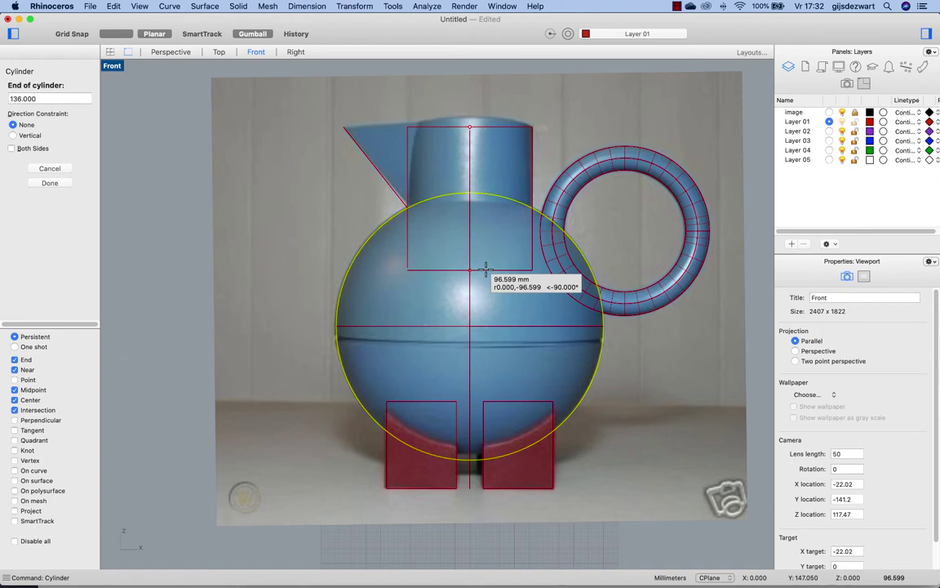
{"action": "left_click", "coordinate": [488, 271]}
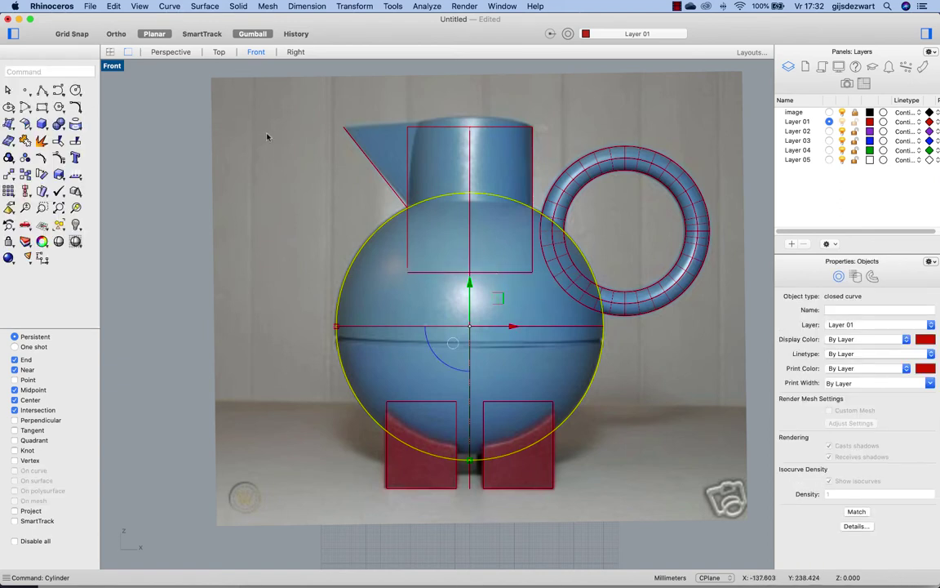
Step: Select the left foot's rectangle, display the maximized Perspective view as Shaded and hide the image layer
{"action": "left_click", "coordinate": [448, 403]}
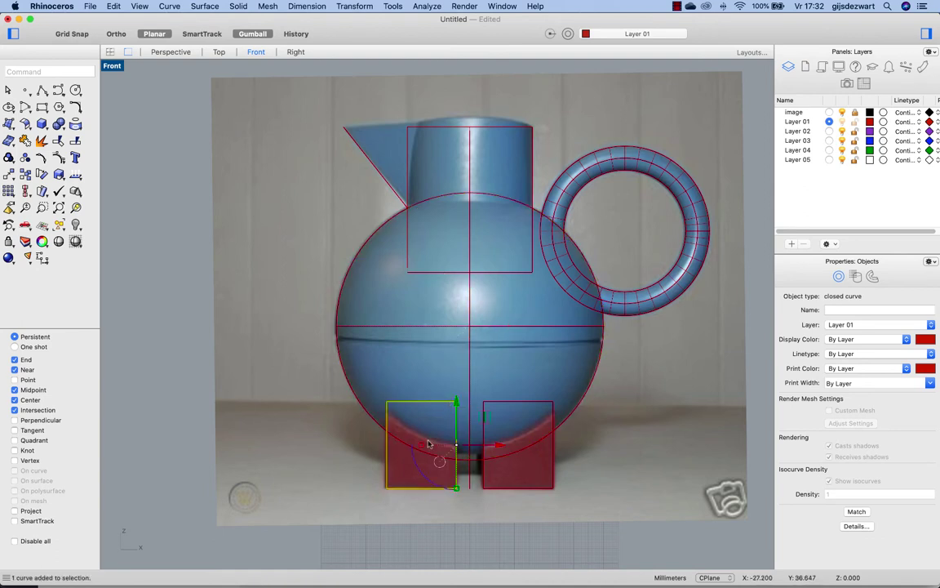
{"action": "double_click", "coordinate": [112, 67]}
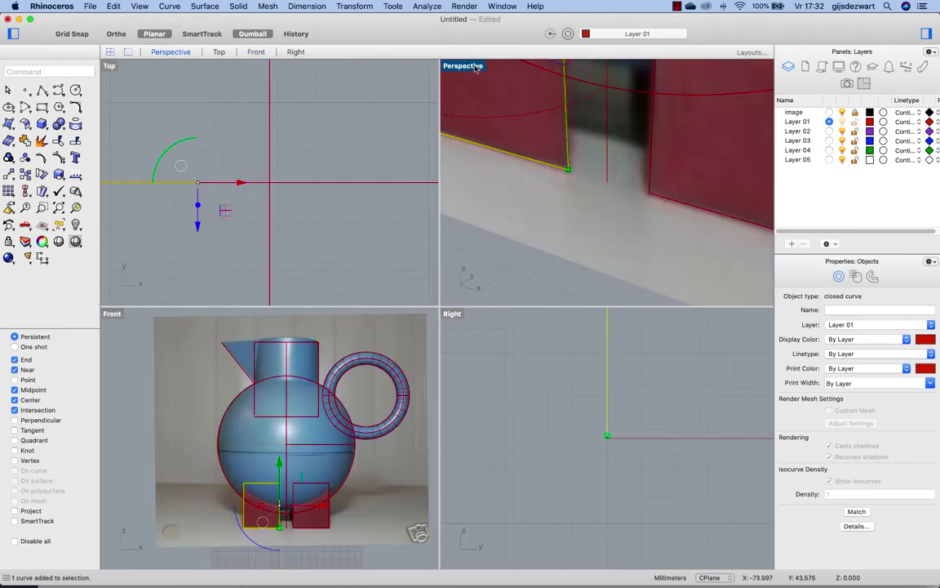
{"action": "double_click", "coordinate": [465, 65]}
{"action": "scroll", "coordinate": [420, 232], "scroll_direction": "down", "scroll_amount": 10}
{"action": "scroll", "coordinate": [422, 232], "scroll_direction": "up", "scroll_amount": 5}
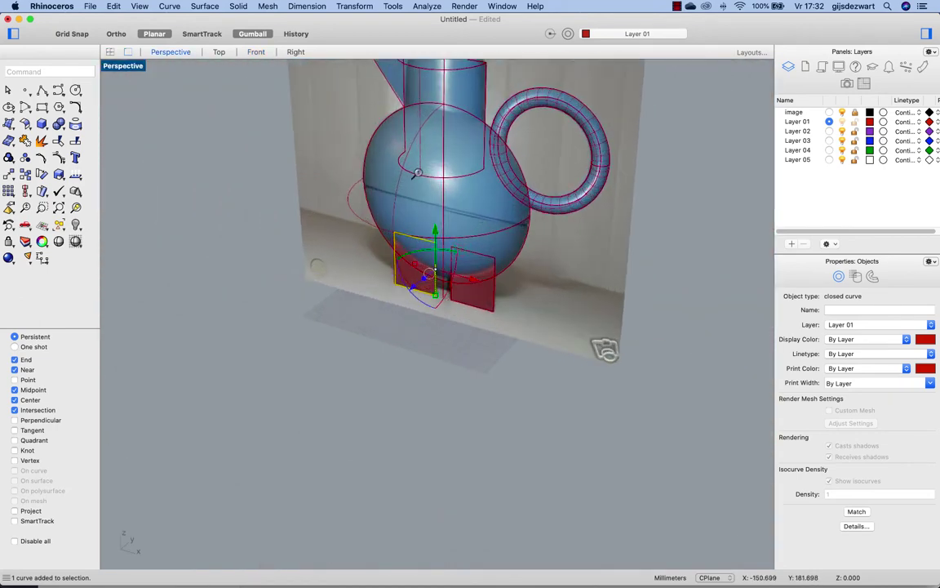
{"action": "right_click_drag", "start_coordinate": [421, 232], "coordinate": [408, 214]}
{"action": "left_click", "coordinate": [129, 66]}
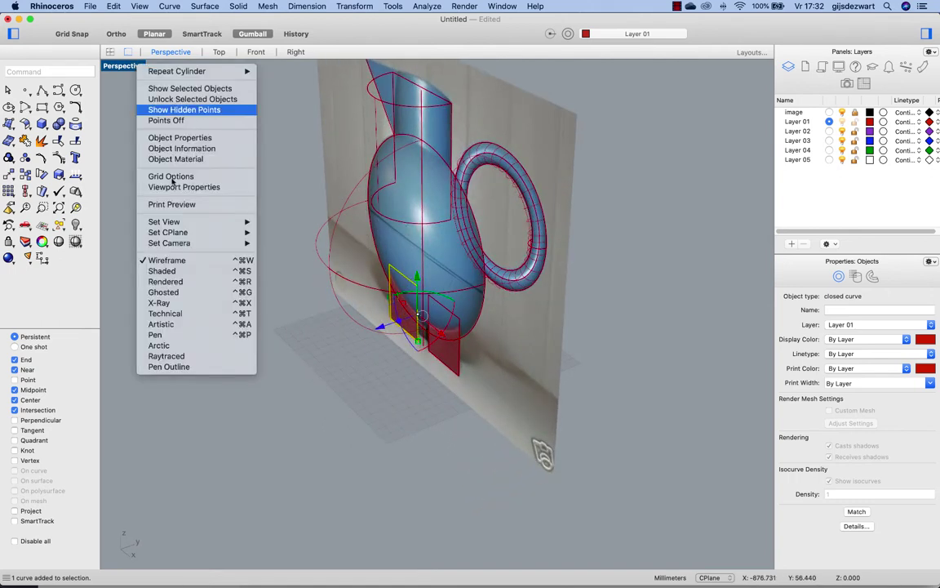
{"action": "left_click", "coordinate": [168, 271]}
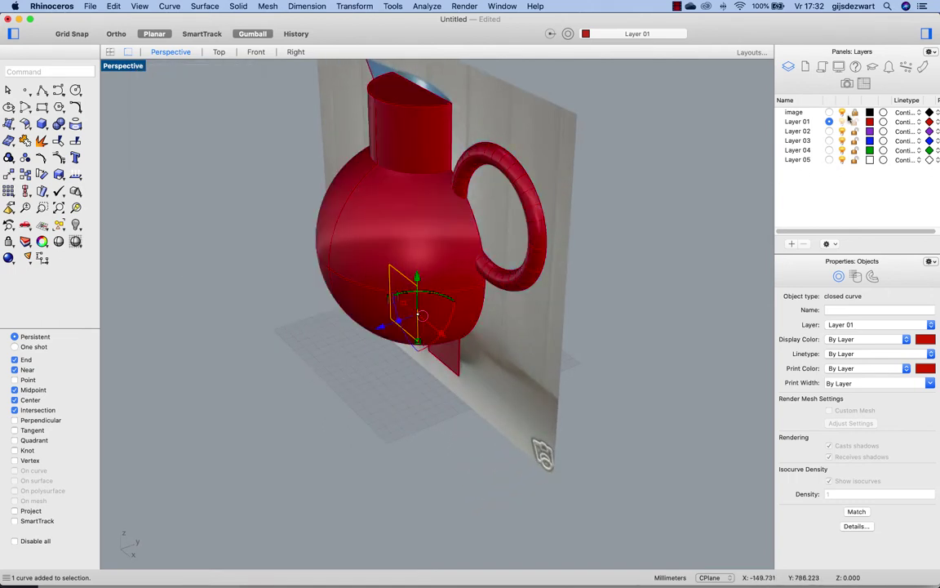
{"action": "left_click", "coordinate": [843, 112]}
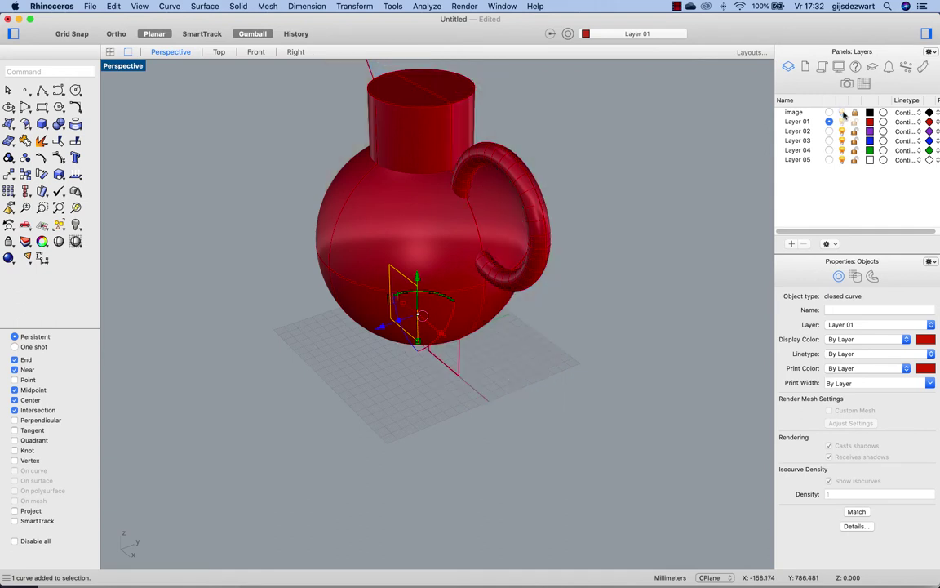
Step: Extrude the selected foot rectangle as a solid by 47 mm toward the jug's front
{"action": "right_click_drag", "start_coordinate": [523, 269], "coordinate": [529, 326]}
{"action": "key", "text": "Return"}
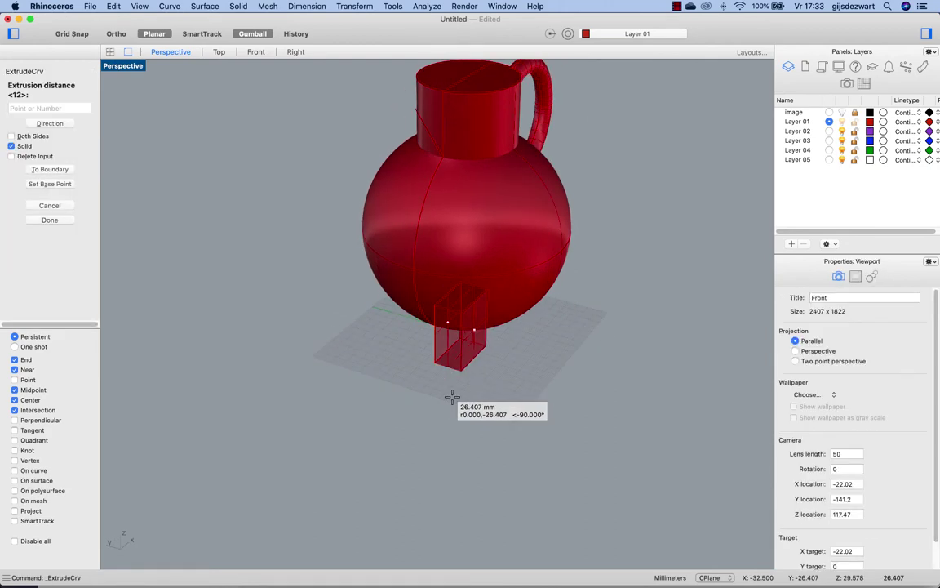
{"action": "type", "text": "20"}
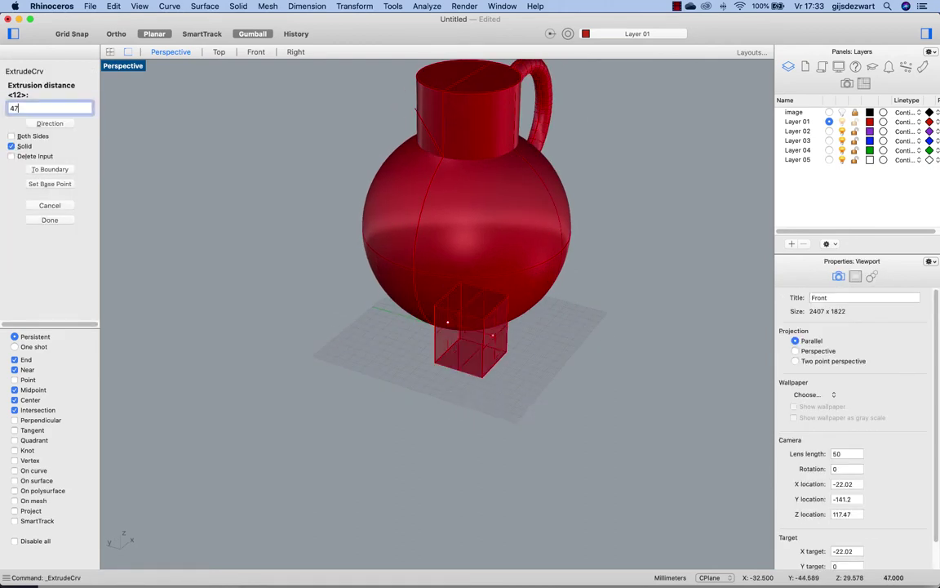
{"action": "key", "text": "Return"}
Step: Move the extruded foot block by -9 in the Y direction
{"action": "left_click", "coordinate": [445, 324]}
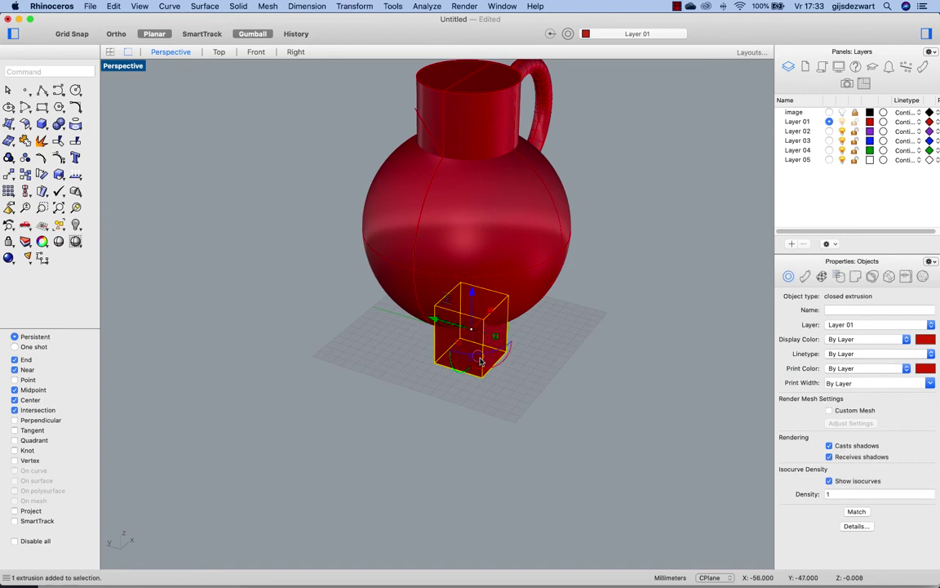
{"action": "left_click", "coordinate": [446, 324]}
{"action": "type", "text": "-9"}
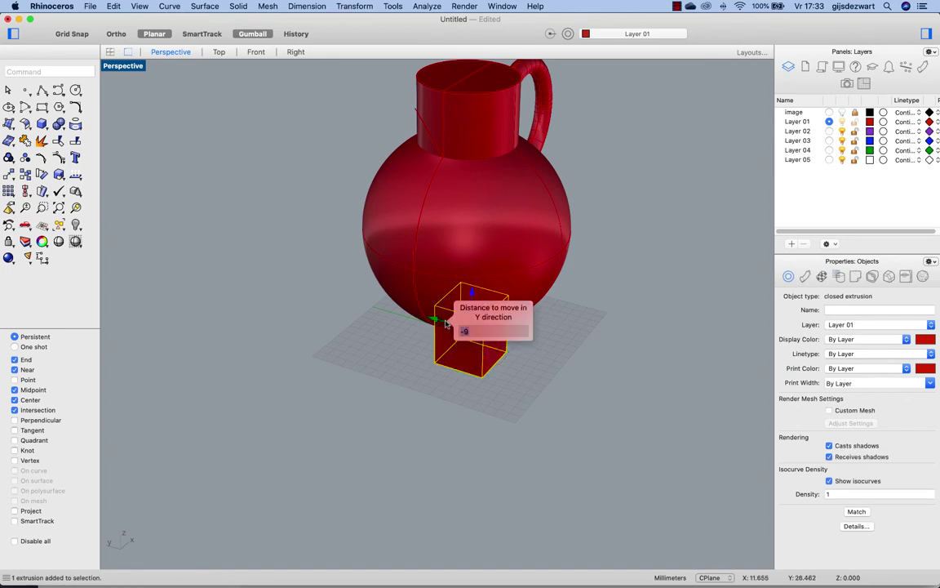
{"action": "key", "text": "Return"}
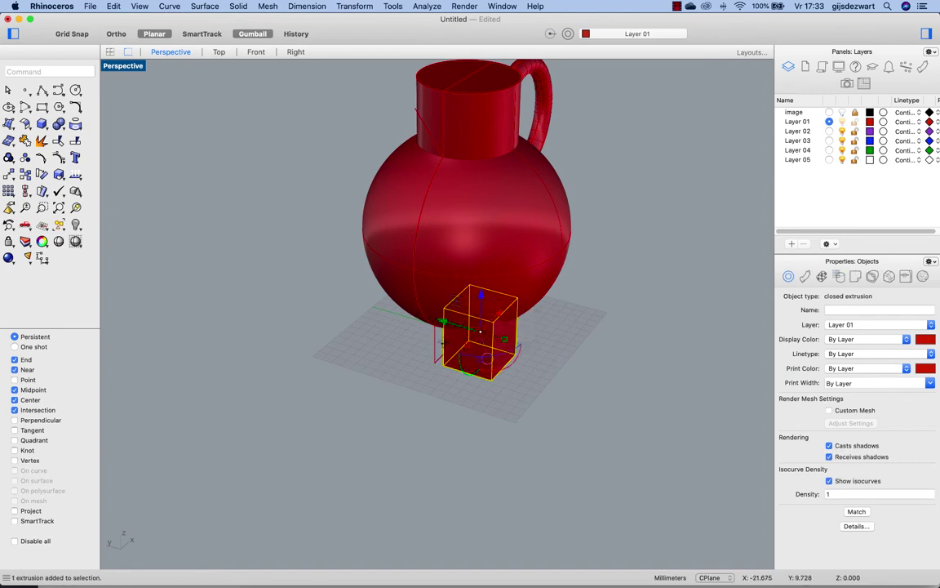
Step: Stretch the foot block upward with Scale1D from its bottom corner along its vertical edge, so its top reaches inside the sphere
{"action": "right_click_drag", "start_coordinate": [457, 326], "coordinate": [469, 281]}
{"action": "scroll", "coordinate": [450, 275], "scroll_direction": "up", "scroll_amount": 3}
{"action": "scroll", "coordinate": [450, 276], "scroll_direction": "up", "scroll_amount": 3}
{"action": "scroll", "coordinate": [468, 315], "scroll_direction": "down", "scroll_amount": 5}
{"action": "type", "text": "Scale1D"}
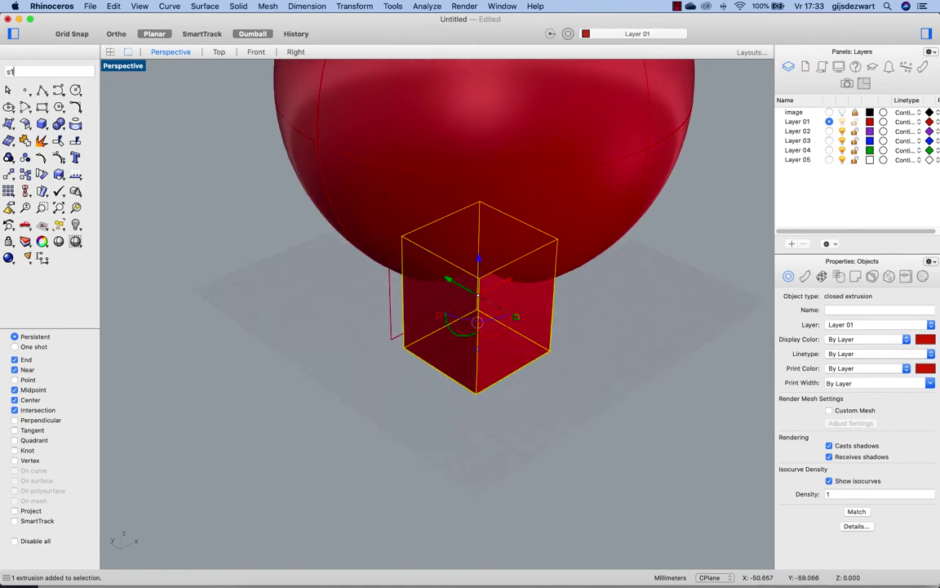
{"action": "key", "text": "Return"}
{"action": "left_click", "coordinate": [477, 393]}
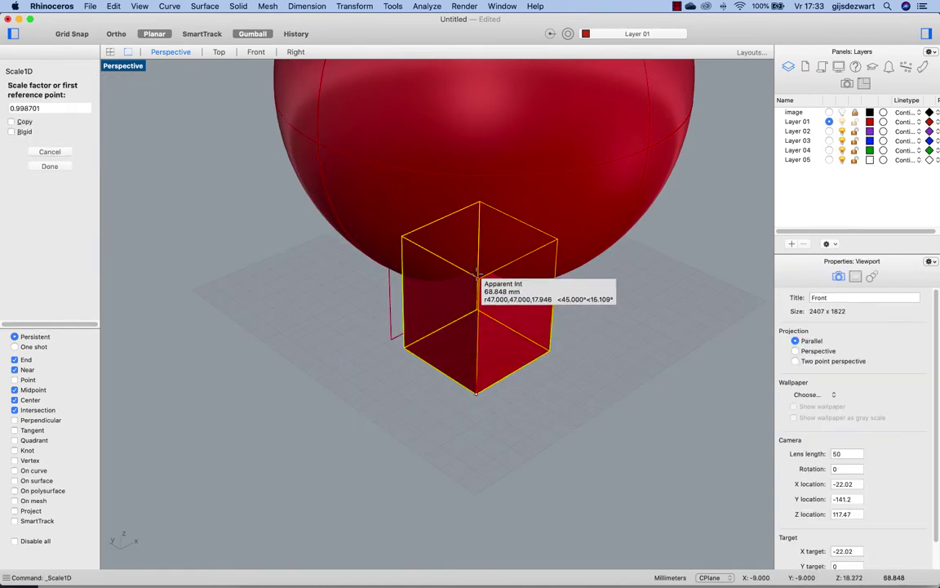
{"action": "left_click", "coordinate": [478, 276]}
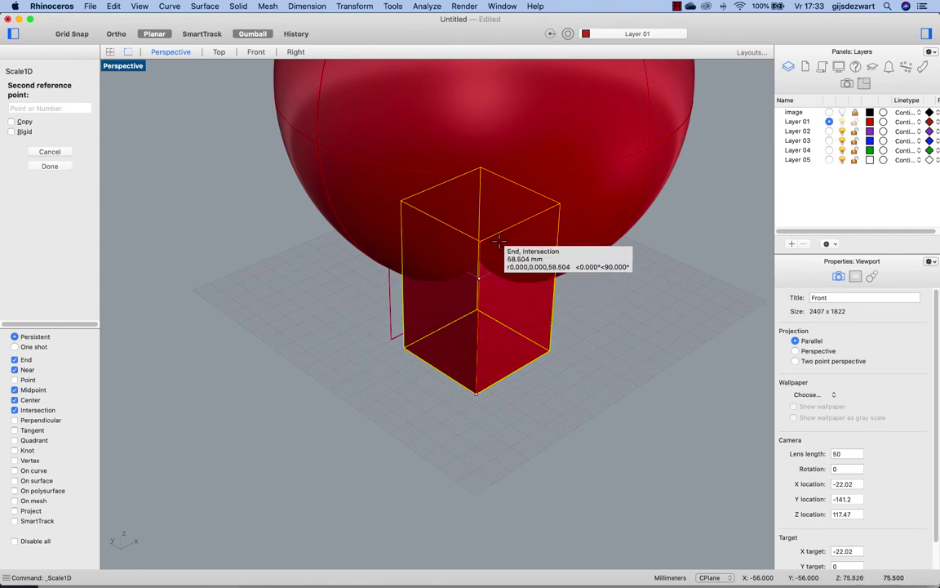
{"action": "left_click", "coordinate": [495, 256]}
{"action": "key", "text": "Escape"}
Step: Select the foot block and examine from several sides how its top meets the spherical body
{"action": "scroll", "coordinate": [570, 367], "scroll_direction": "down", "scroll_amount": 5}
{"action": "scroll", "coordinate": [516, 332], "scroll_direction": "left", "scroll_amount": 8}
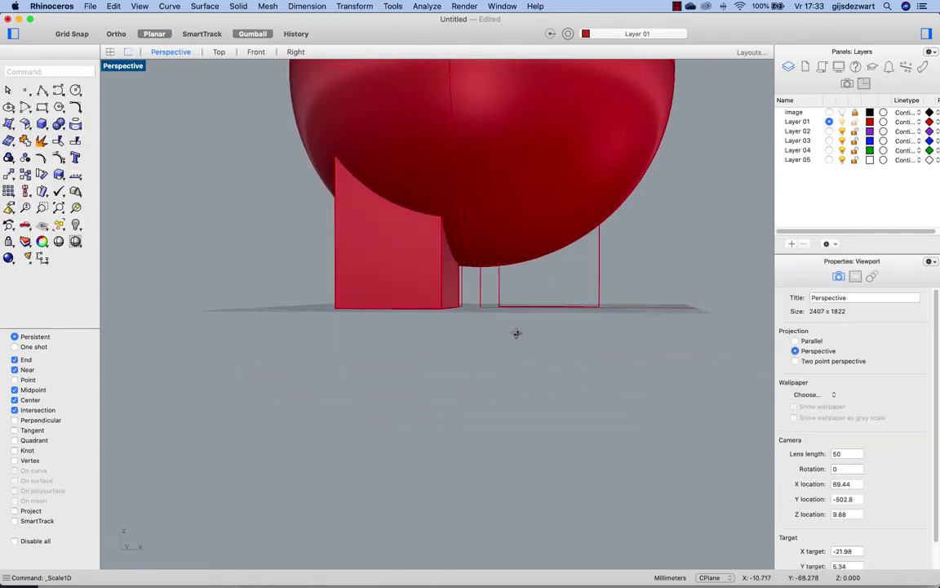
{"action": "scroll", "coordinate": [512, 351], "scroll_direction": "left", "scroll_amount": 3}
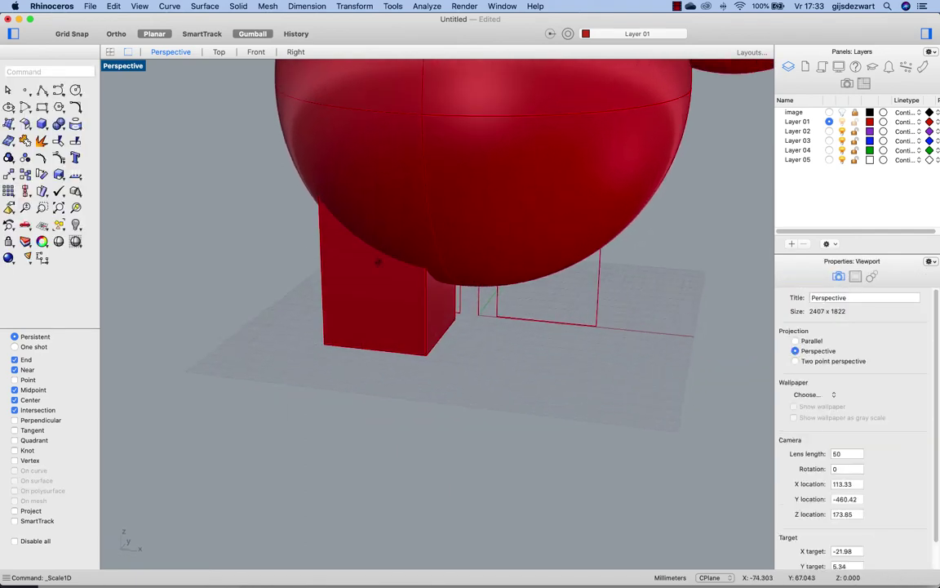
{"action": "scroll", "coordinate": [430, 245], "scroll_direction": "left", "scroll_amount": 8}
{"action": "scroll", "coordinate": [482, 251], "scroll_direction": "left", "scroll_amount": 5}
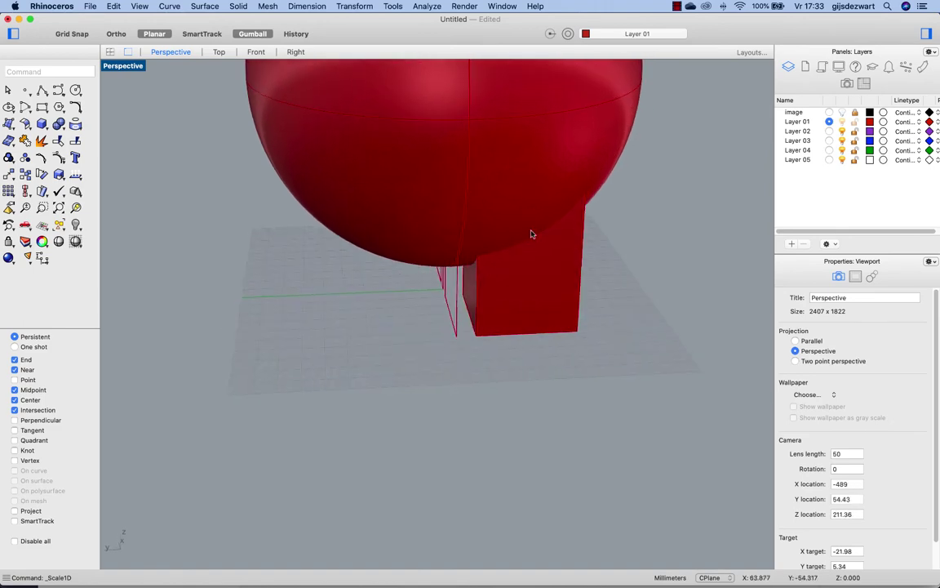
{"action": "left_click", "coordinate": [530, 232]}
{"action": "scroll", "coordinate": [585, 167], "scroll_direction": "right", "scroll_amount": 10}
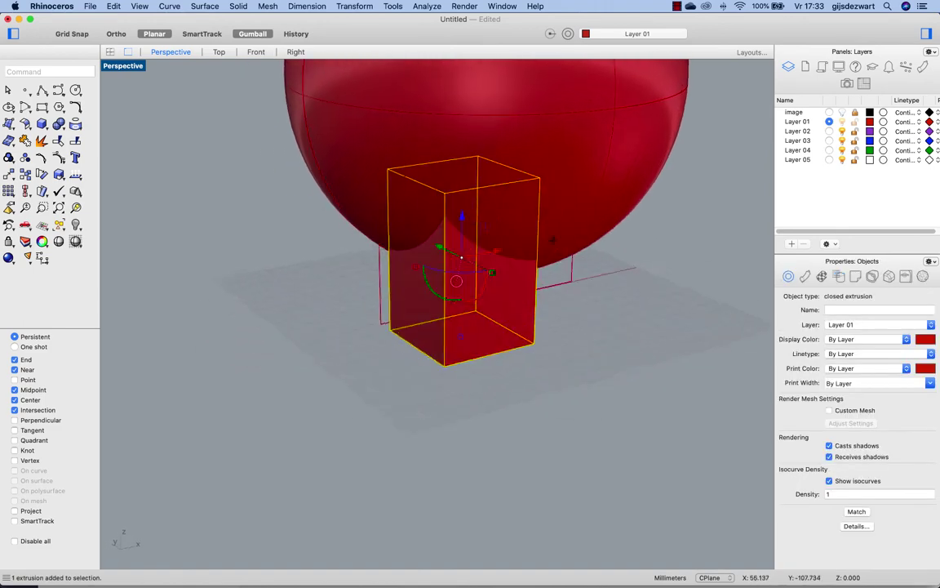
{"action": "scroll", "coordinate": [505, 244], "scroll_direction": "left", "scroll_amount": 5}
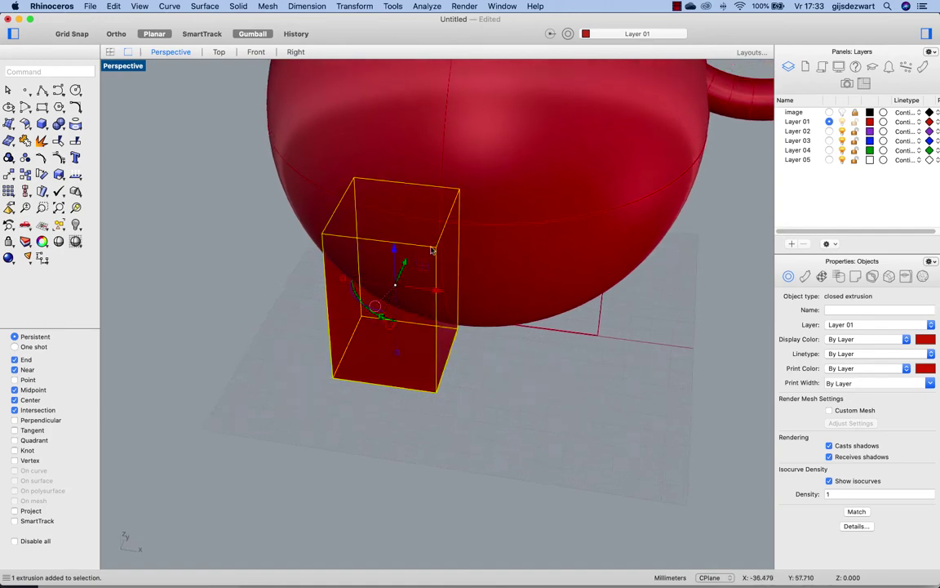
Step: Array the foot block around the jug's central axis with ArrayPolar, filling 360 degrees
{"action": "key", "text": "BackSpace"}
{"action": "key", "text": "BackSpace"}
{"action": "key", "text": "BackSpace"}
{"action": "key", "text": "BackSpace"}
{"action": "key", "text": "BackSpace"}
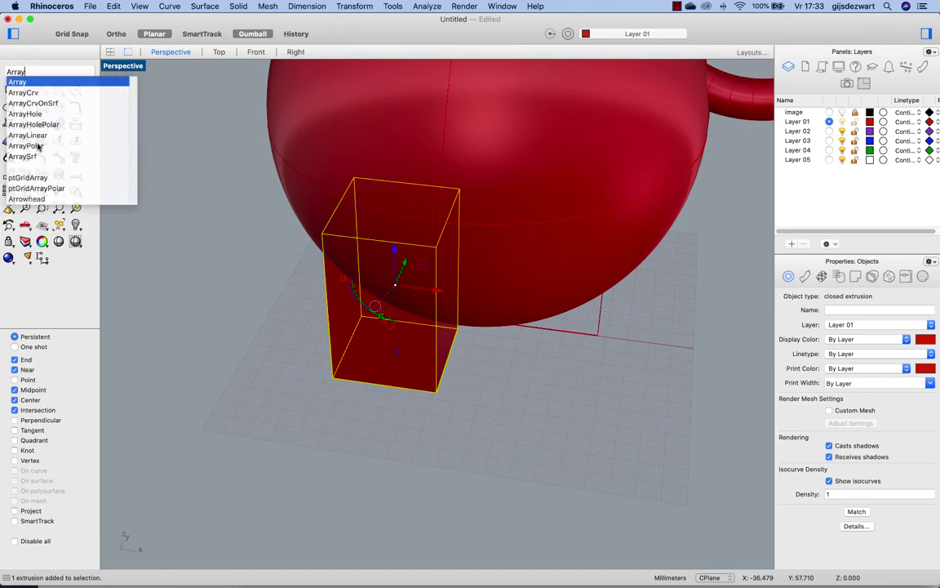
{"action": "left_click", "coordinate": [37, 145]}
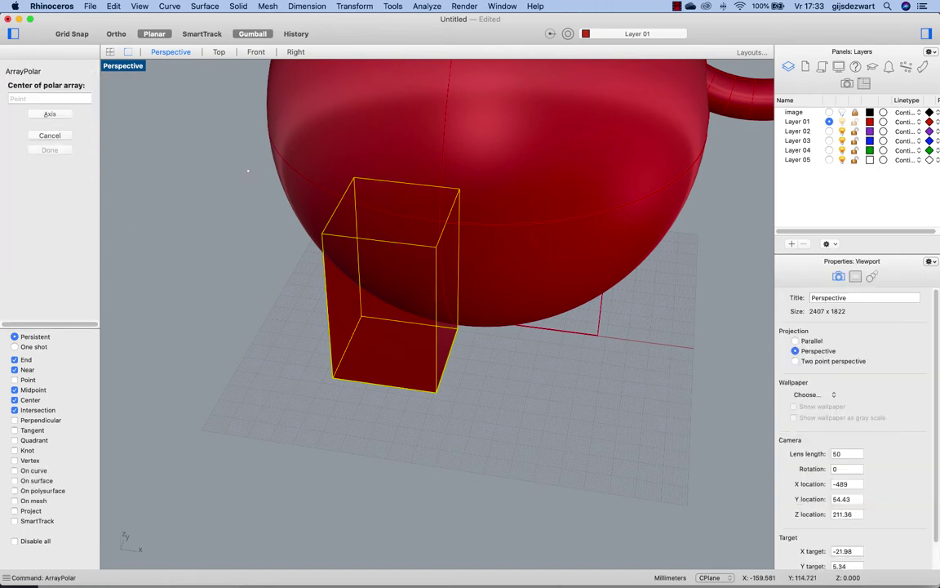
{"action": "left_click", "coordinate": [480, 321]}
{"action": "key", "text": "Return"}
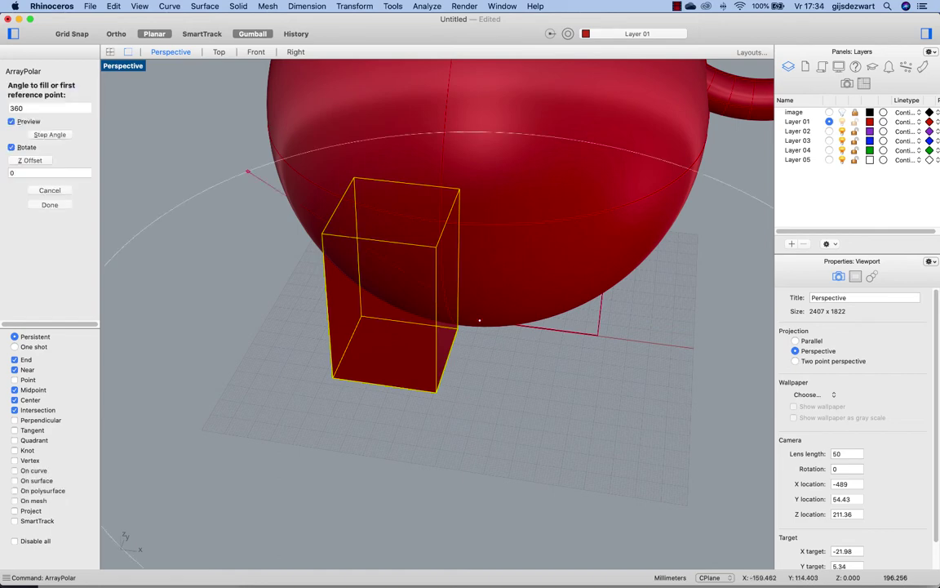
{"action": "key", "text": "Return"}
{"action": "key", "text": "Return"}
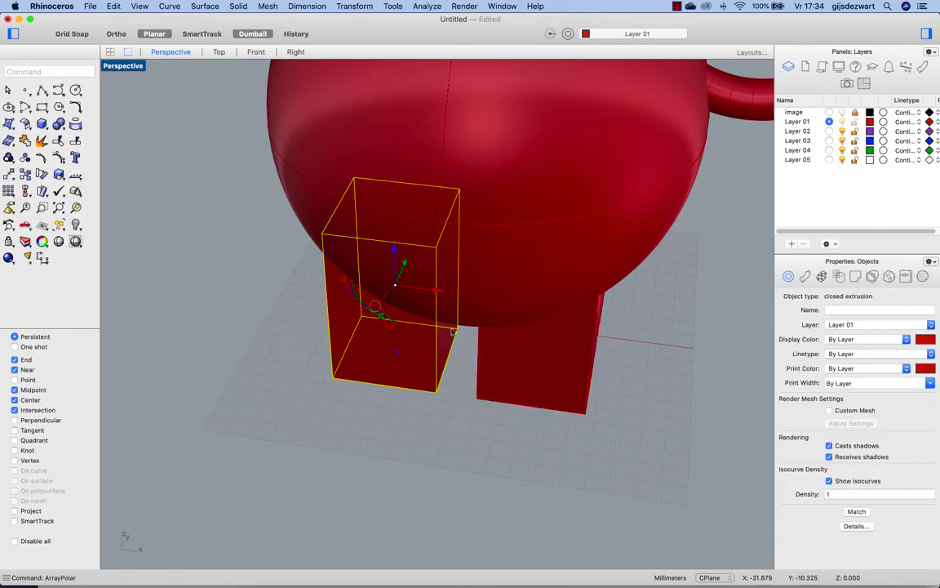
Step: Inspect the arrayed feet and the whole jug from several angles
{"action": "left_click", "coordinate": [583, 363]}
{"action": "key", "text": "Escape"}
{"action": "right_click_drag", "start_coordinate": [585, 362], "coordinate": [411, 348]}
{"action": "scroll", "coordinate": [390, 149], "scroll_direction": "down", "scroll_amount": 3}
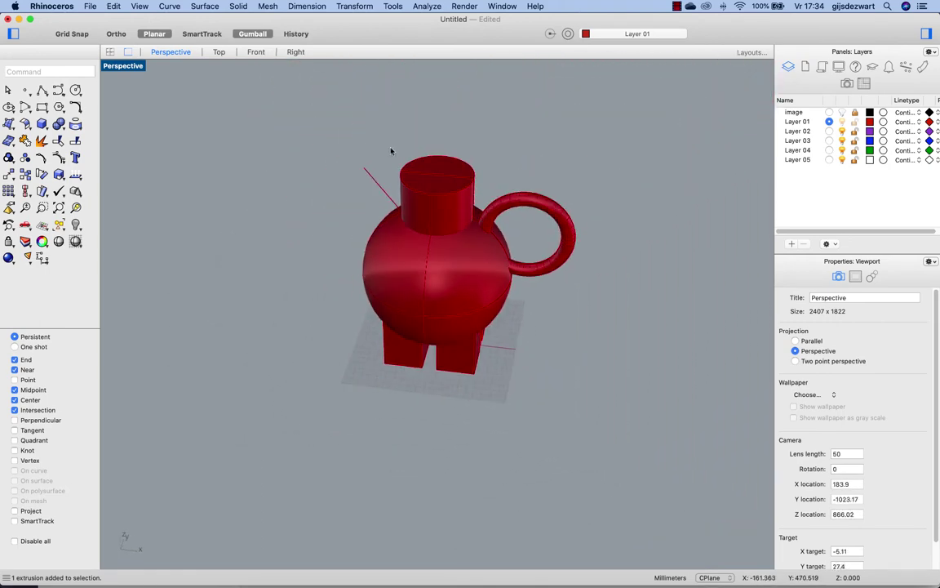
{"action": "right_click_drag", "start_coordinate": [390, 149], "coordinate": [399, 269]}
{"action": "scroll", "coordinate": [380, 315], "scroll_direction": "up", "scroll_amount": 5}
{"action": "right_click_drag", "start_coordinate": [378, 321], "coordinate": [419, 216]}
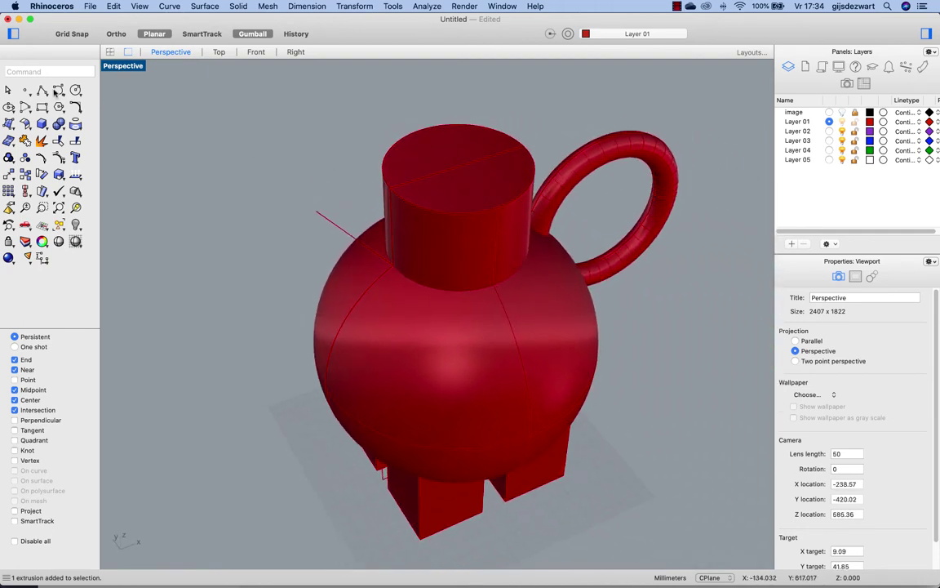
Step: With Project snapping on, draw a flat four-point degree 3 curve from the slanted spout line's upper end to the neck's top rim
{"action": "left_click", "coordinate": [58, 91]}
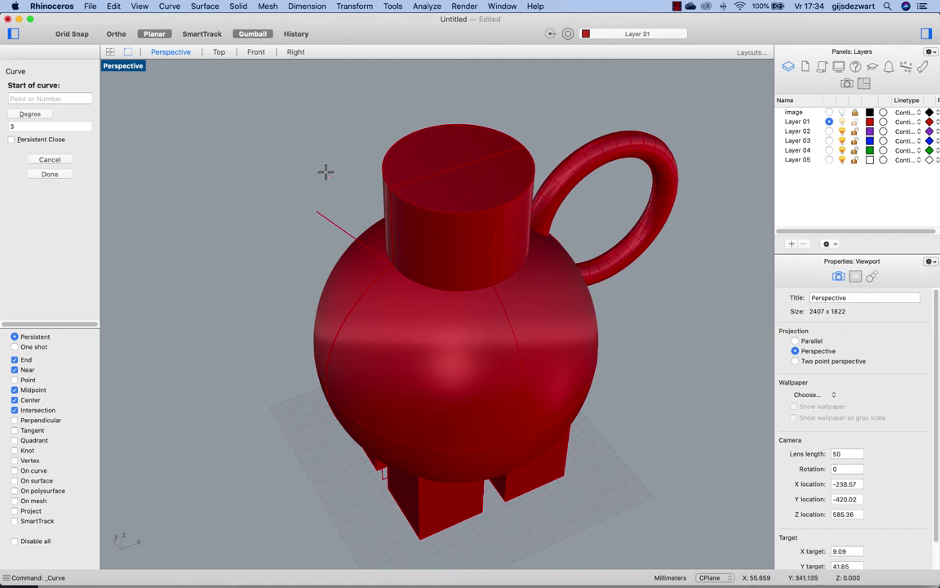
{"action": "left_click", "coordinate": [318, 211]}
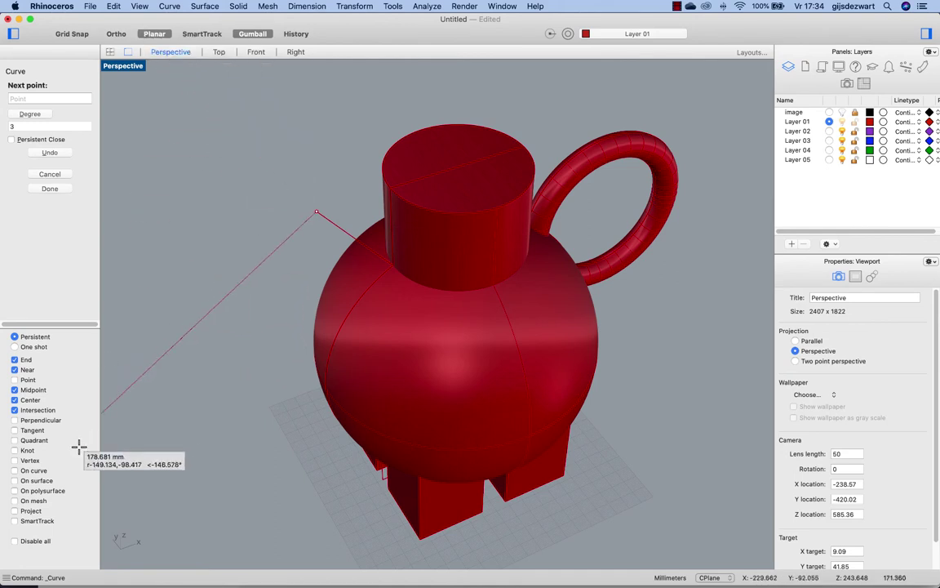
{"action": "left_click", "coordinate": [14, 510]}
{"action": "right_click_drag", "start_coordinate": [242, 283], "coordinate": [357, 222]}
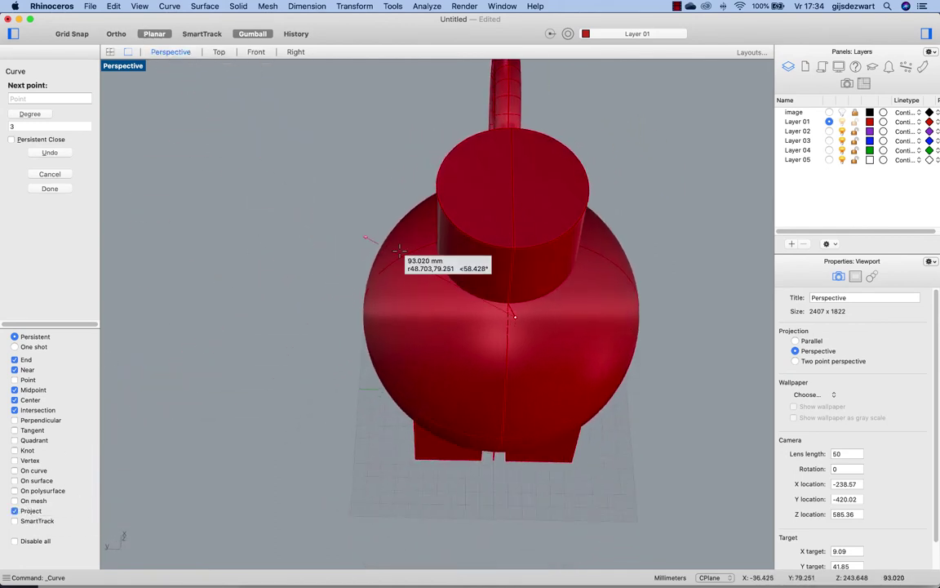
{"action": "left_click", "coordinate": [550, 267]}
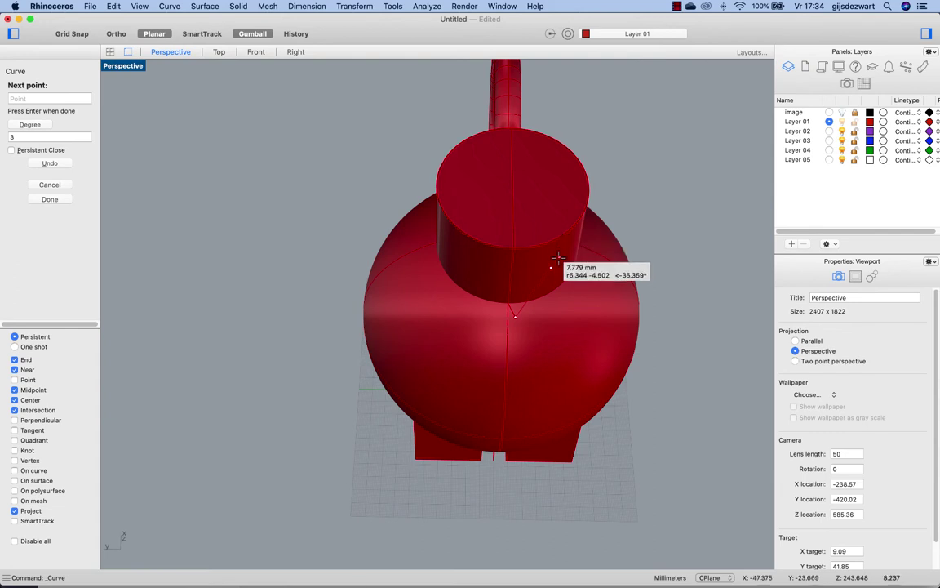
{"action": "left_click", "coordinate": [543, 283]}
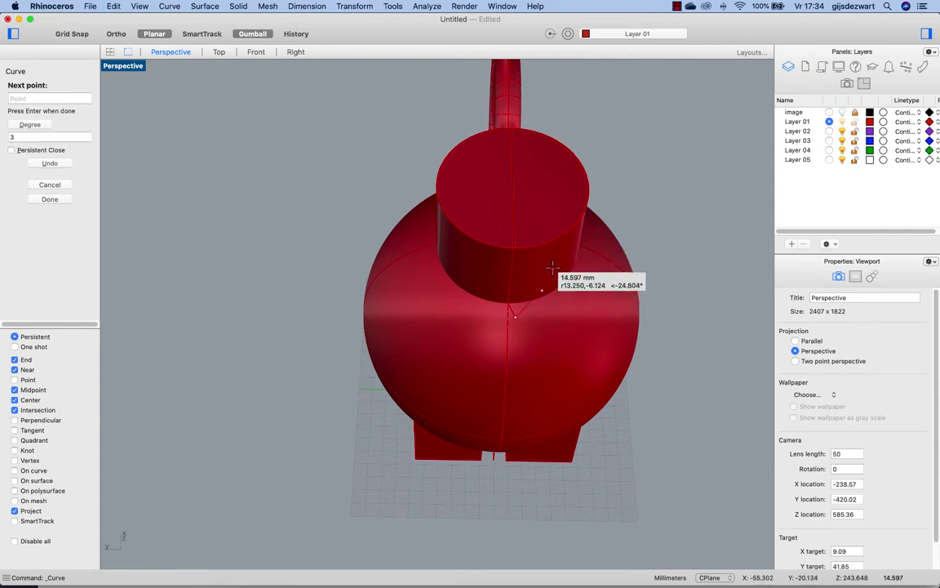
{"action": "left_click", "coordinate": [553, 263]}
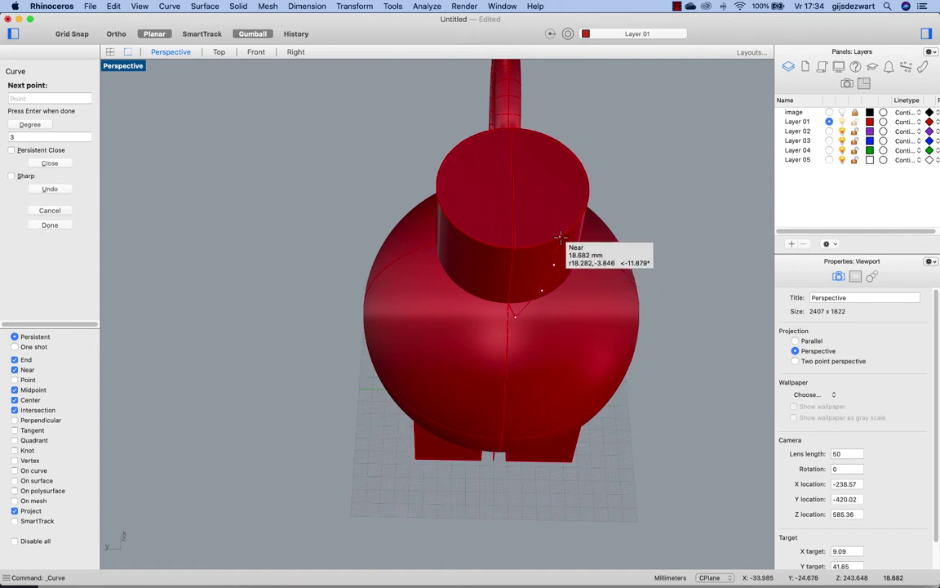
{"action": "key", "text": "Return"}
Step: Sweep the new top curve along the slanted spout line with Sweep1, keeping Freeform frame style and unchanged cross sections
{"action": "right_click_drag", "start_coordinate": [569, 343], "coordinate": [482, 324]}
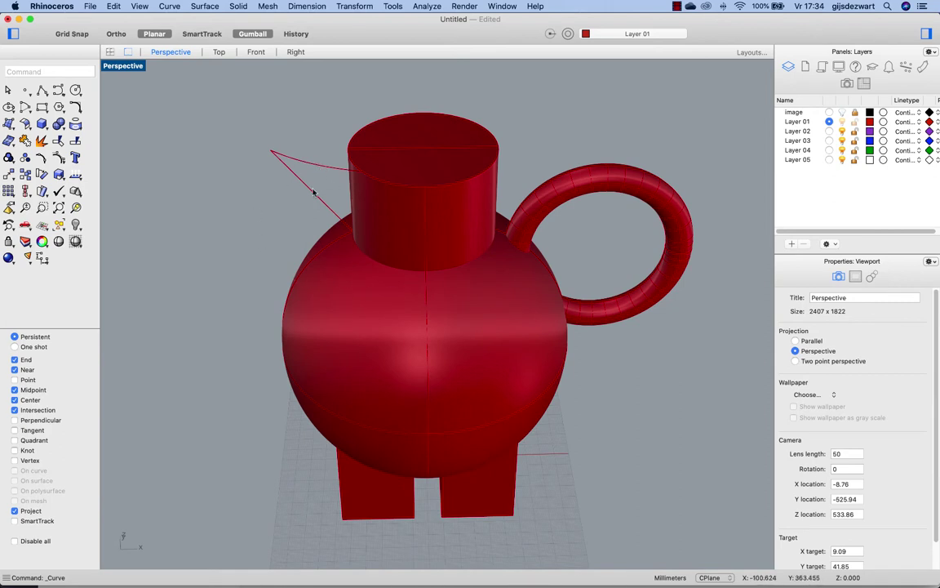
{"action": "type", "text": "Sweep1"}
{"action": "key", "text": "Return"}
{"action": "left_click", "coordinate": [294, 163]}
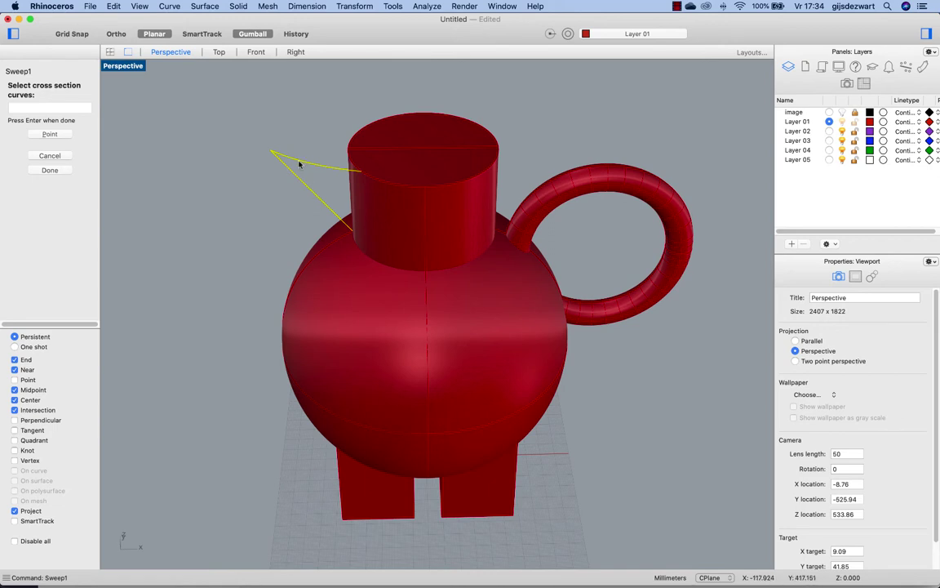
{"action": "key", "text": "Return"}
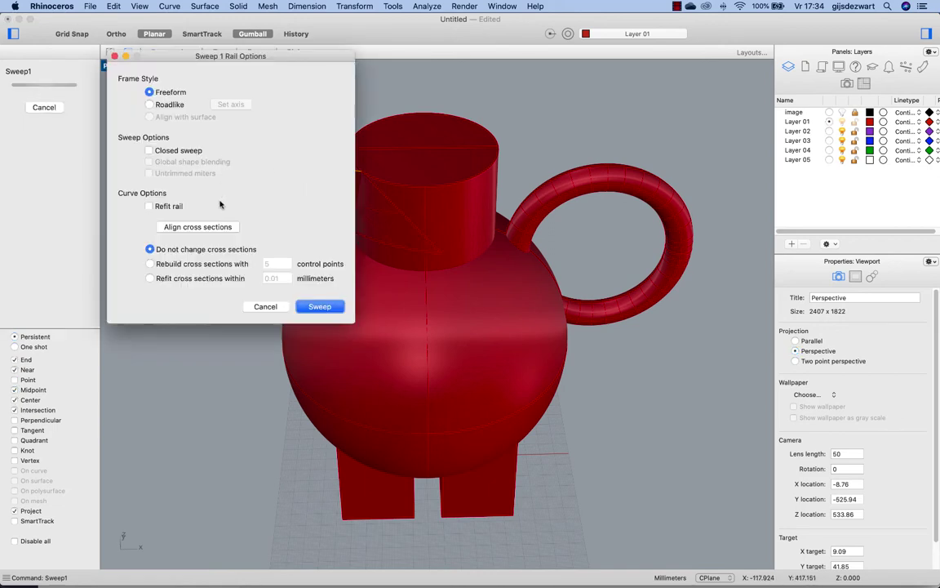
{"action": "left_click", "coordinate": [320, 307]}
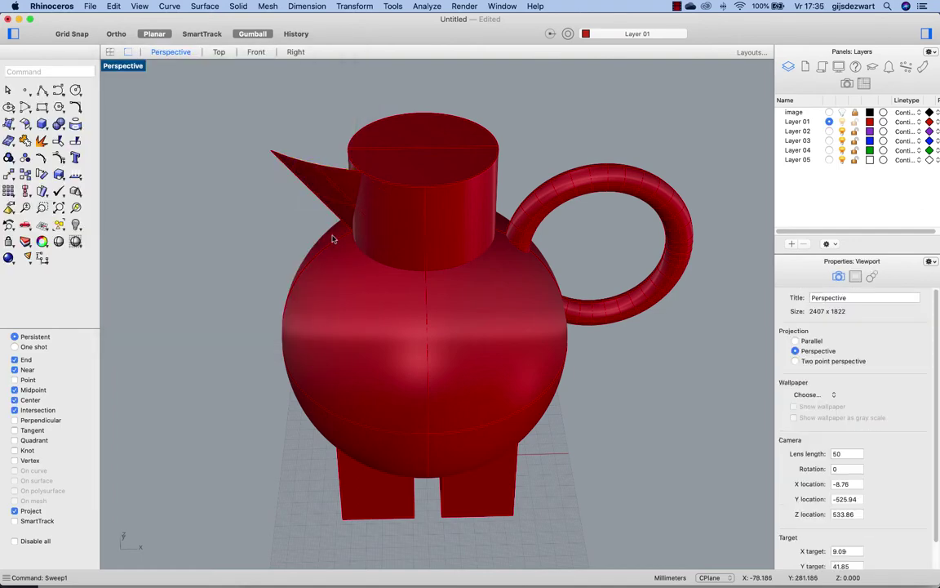
Step: Show the image layer and maximize the Front view to compare the jug with the reference picture
{"action": "right_click_drag", "start_coordinate": [331, 237], "coordinate": [339, 273]}
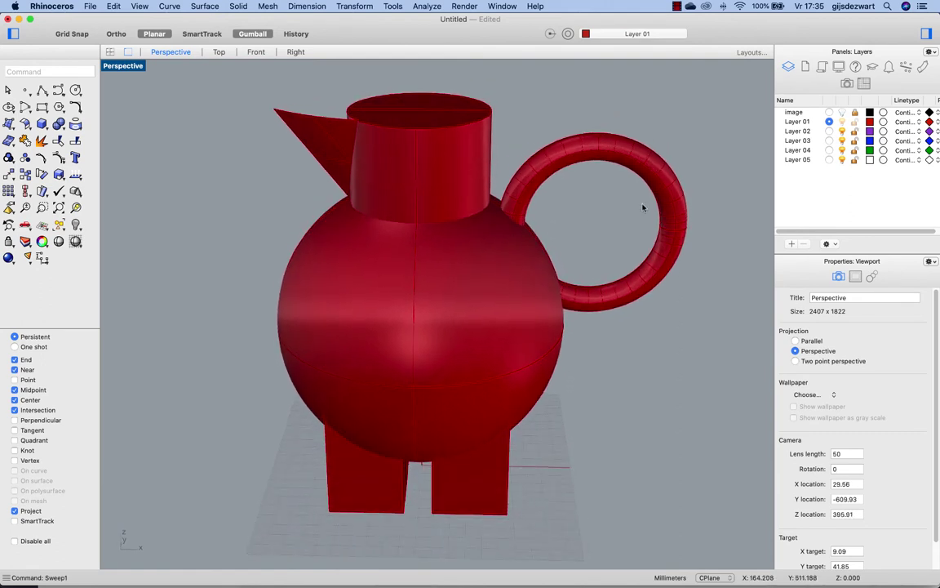
{"action": "left_click", "coordinate": [843, 113]}
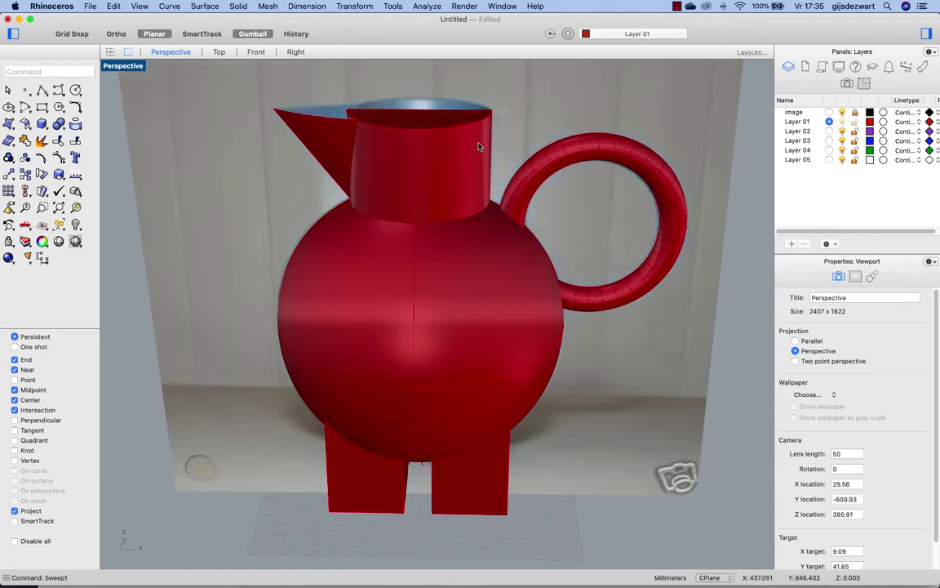
{"action": "double_click", "coordinate": [125, 68]}
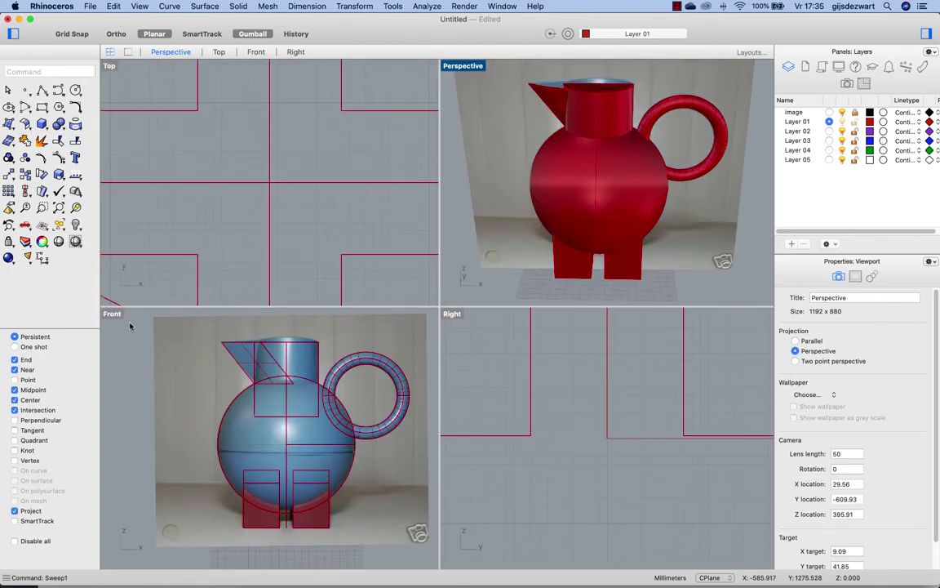
{"action": "double_click", "coordinate": [115, 315]}
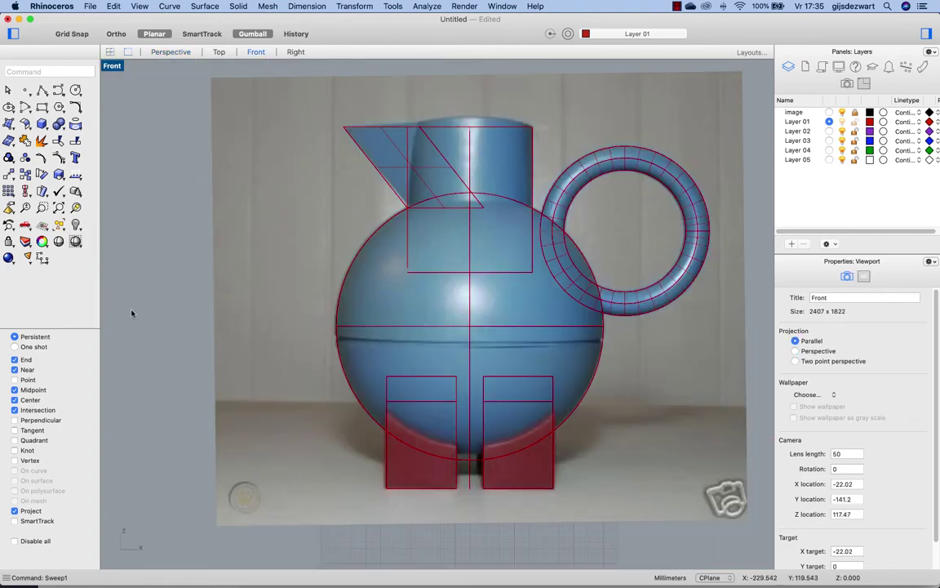
Step: Compare the spout and neck outlines with the picture in Technical display, and return the Front view to Wireframe
{"action": "left_click", "coordinate": [117, 70]}
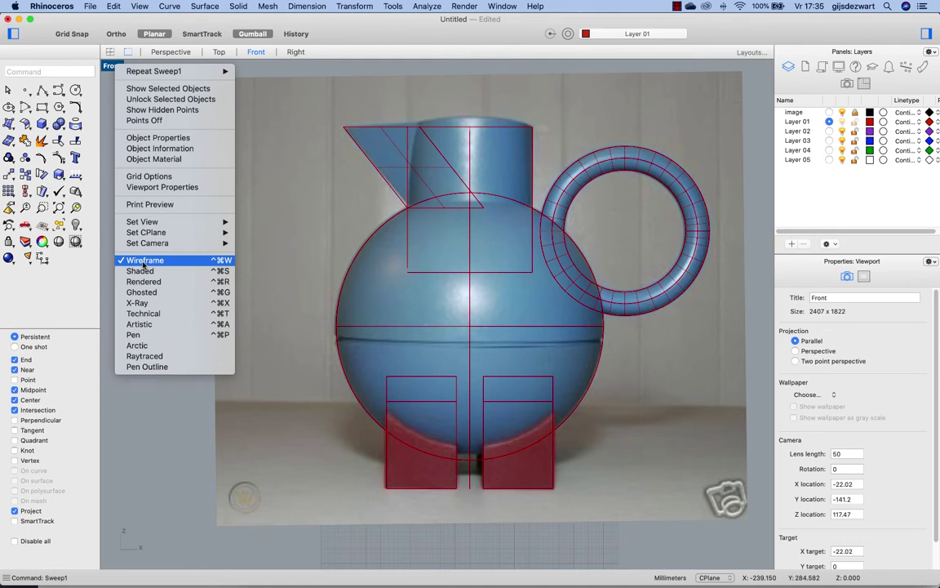
{"action": "left_click", "coordinate": [257, 286]}
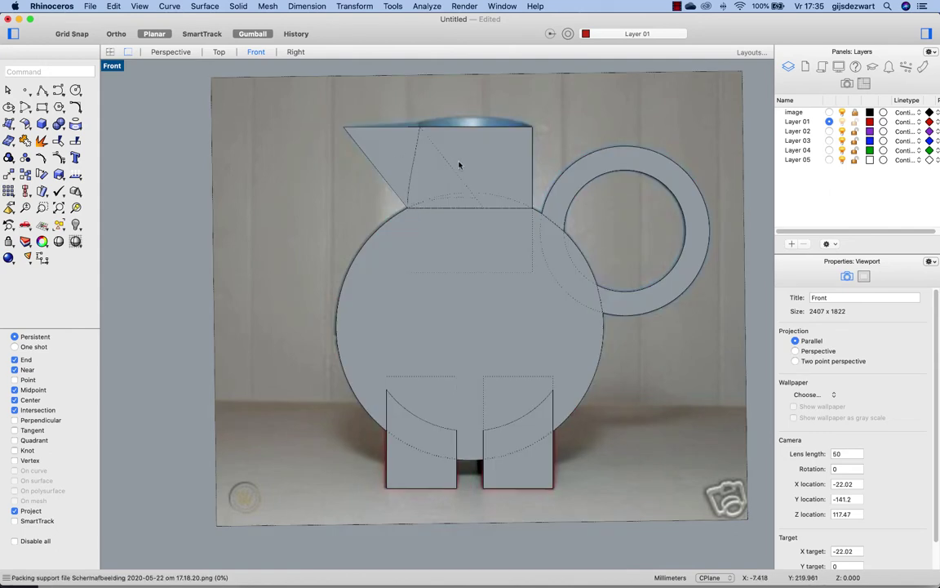
{"action": "scroll", "coordinate": [457, 161], "scroll_direction": "up", "scroll_amount": 5}
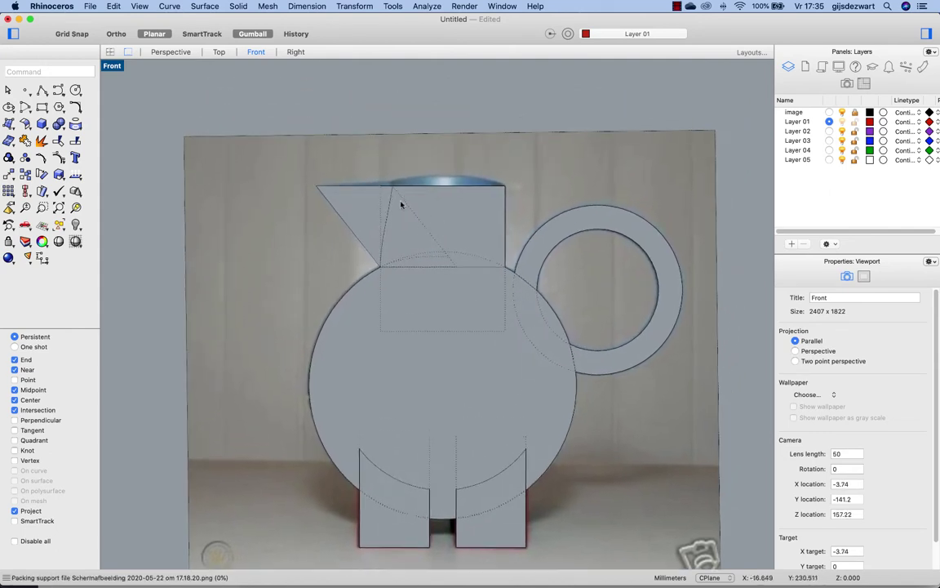
{"action": "scroll", "coordinate": [400, 203], "scroll_direction": "down", "scroll_amount": 2}
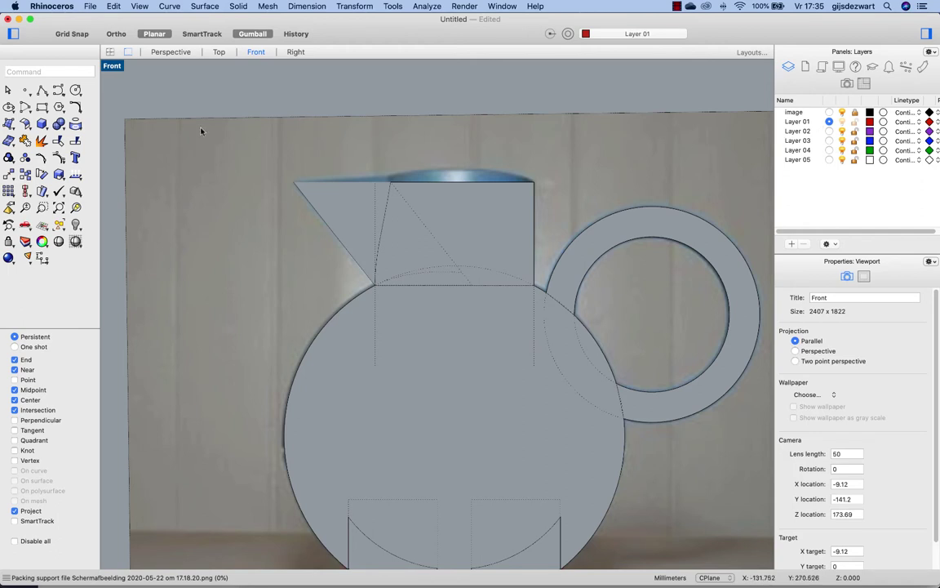
{"action": "left_click", "coordinate": [114, 66]}
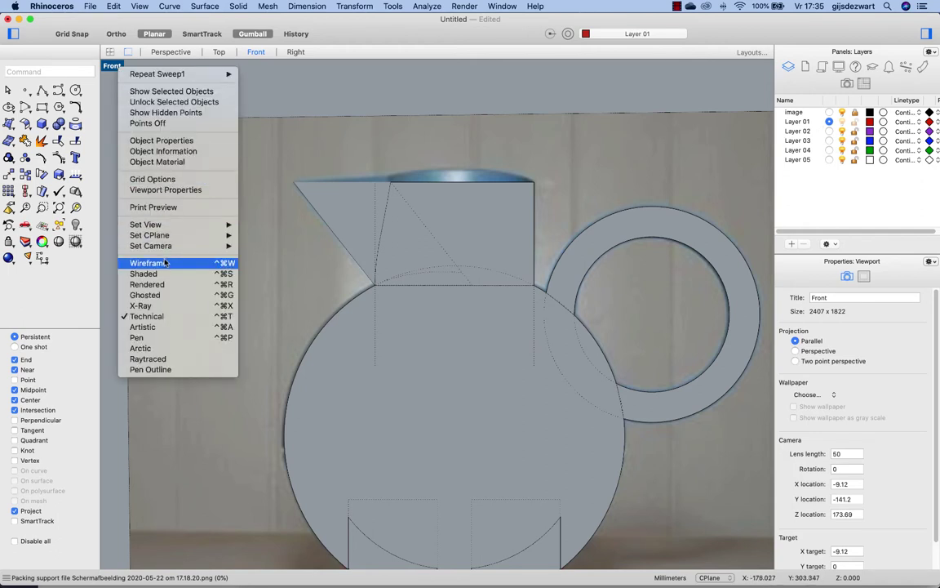
{"action": "left_click", "coordinate": [151, 237]}
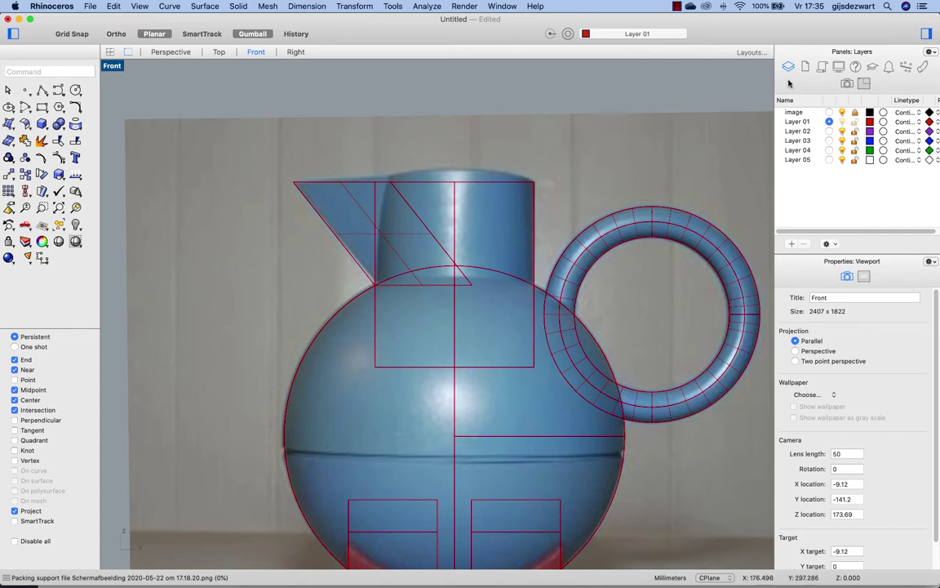
Step: Set the Front view to Shaded display and restore the four-viewport layout
{"action": "left_click", "coordinate": [102, 66]}
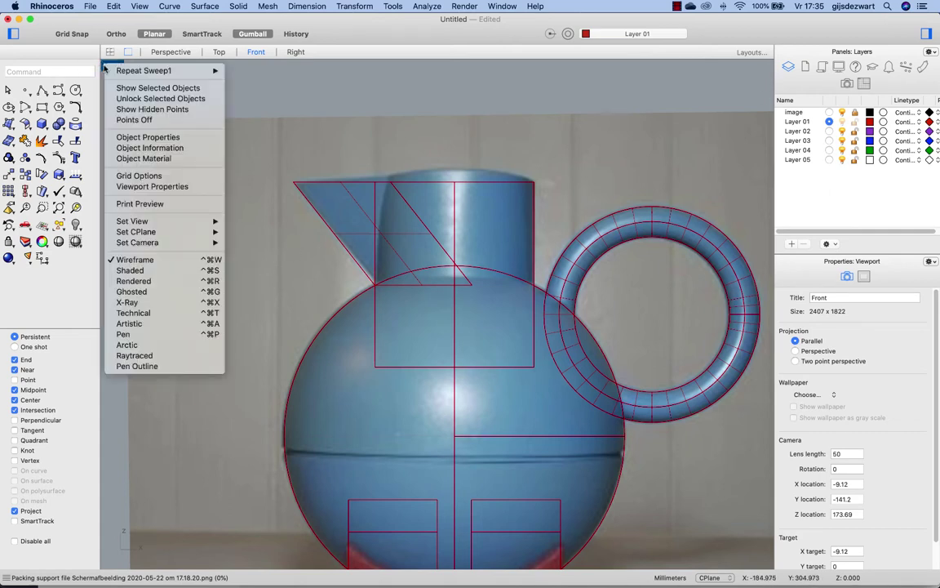
{"action": "left_click", "coordinate": [142, 270]}
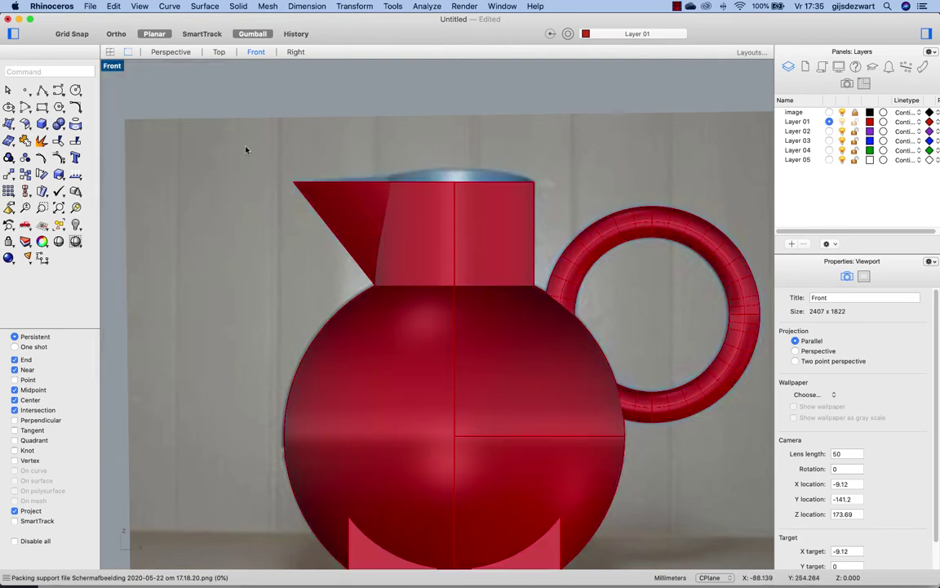
{"action": "double_click", "coordinate": [120, 69]}
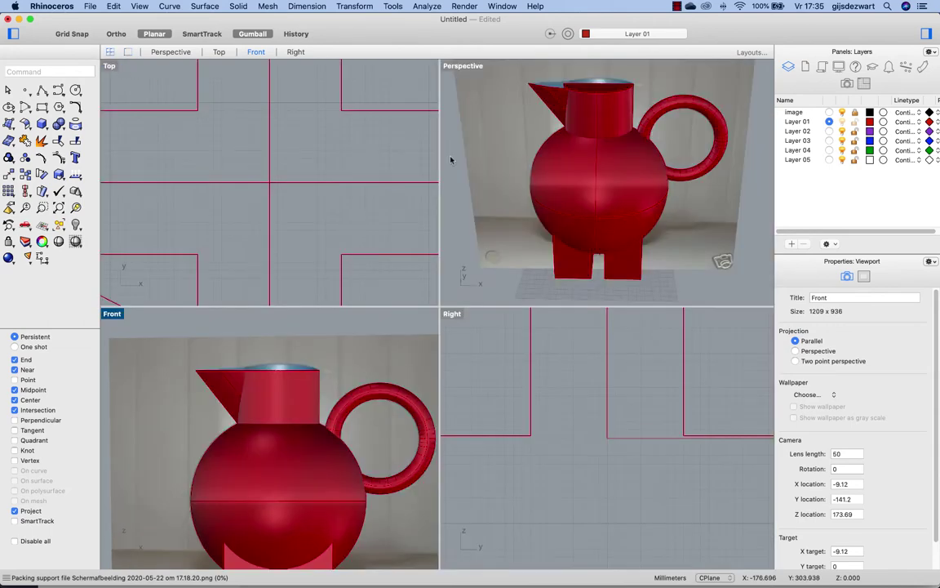
Step: Delete the swept spout surface and turn on History recording
{"action": "right_click_drag", "start_coordinate": [535, 96], "coordinate": [572, 141]}
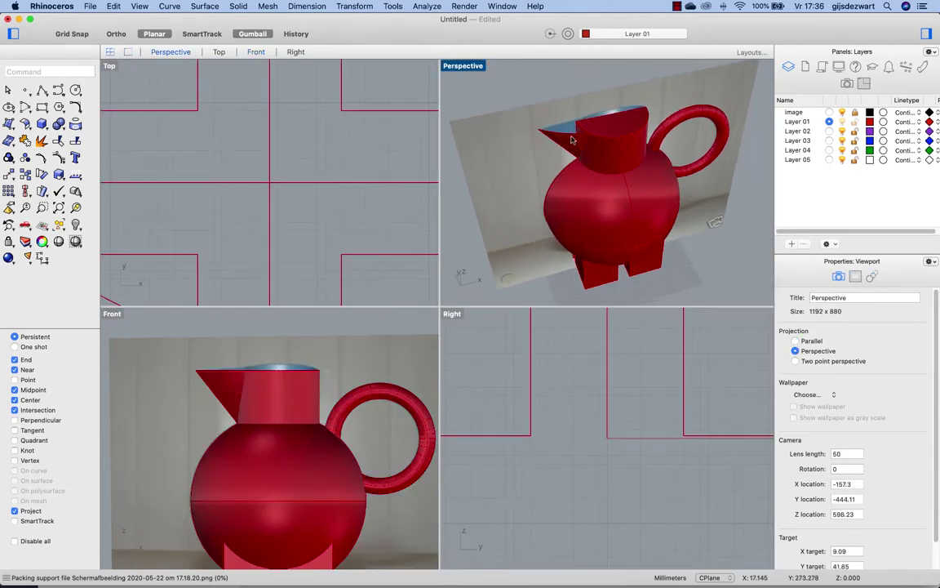
{"action": "left_click", "coordinate": [574, 143]}
{"action": "key", "text": "Delete"}
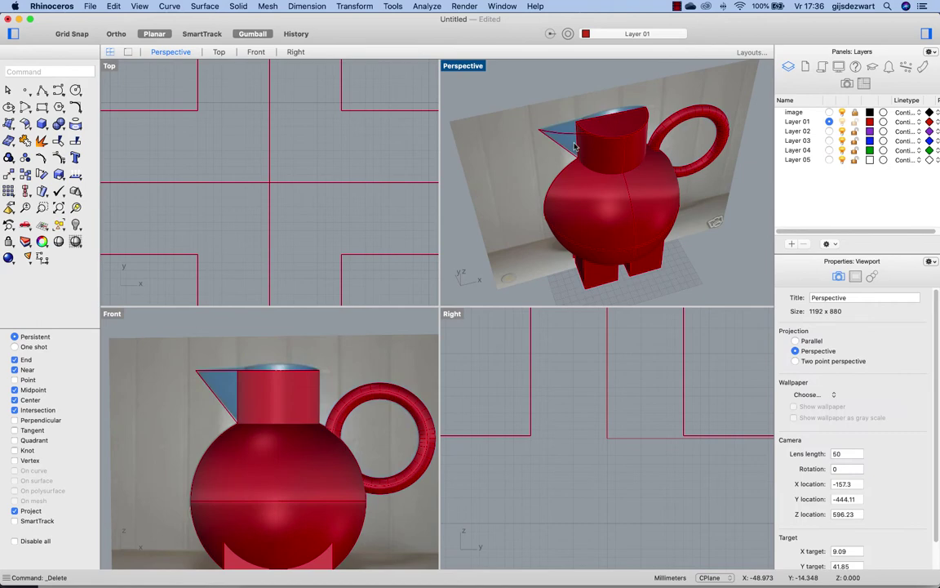
{"action": "left_click", "coordinate": [296, 34]}
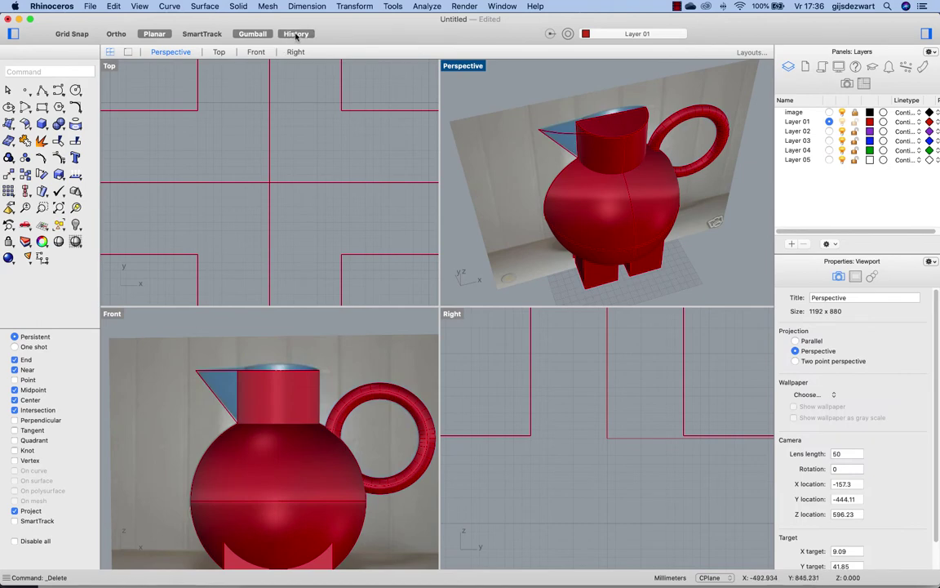
Step: Show the spout top curve's control points and, in Top view, move its two middle points and its neck-end point slightly toward the jug's centreline
{"action": "left_click", "coordinate": [570, 137]}
{"action": "key", "text": "F10"}
{"action": "scroll", "coordinate": [264, 150], "scroll_direction": "down", "scroll_amount": 10}
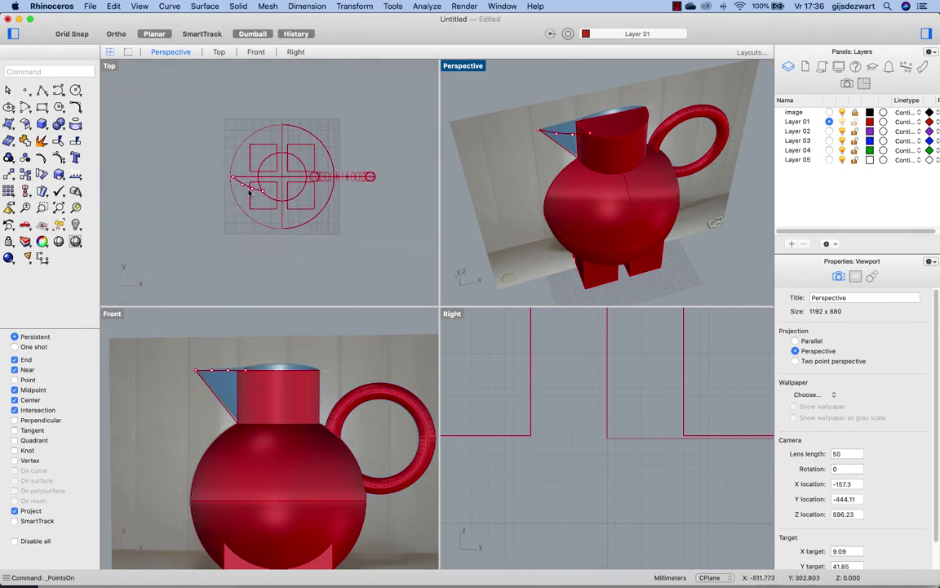
{"action": "scroll", "coordinate": [249, 191], "scroll_direction": "up", "scroll_amount": 8}
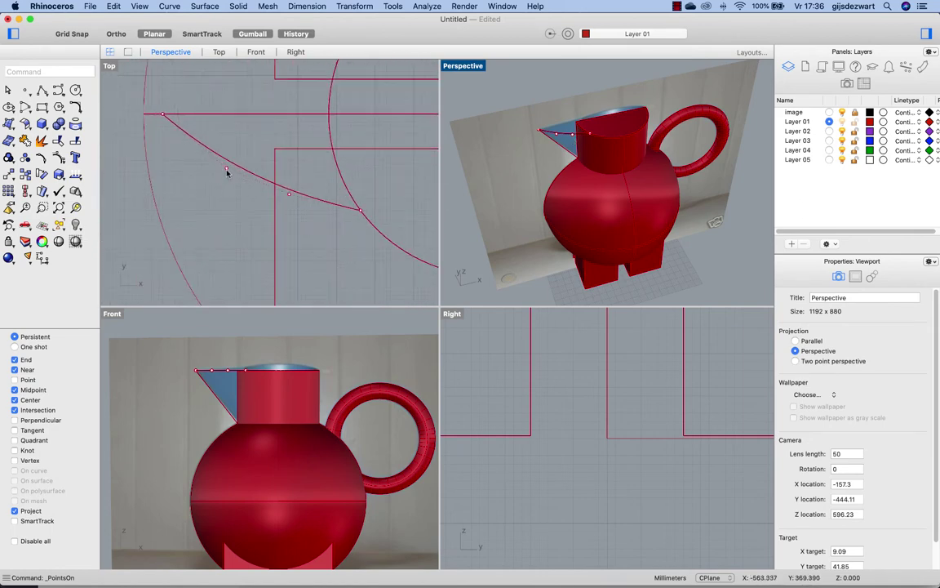
{"action": "left_click_drag", "start_coordinate": [227, 172], "coordinate": [230, 160]}
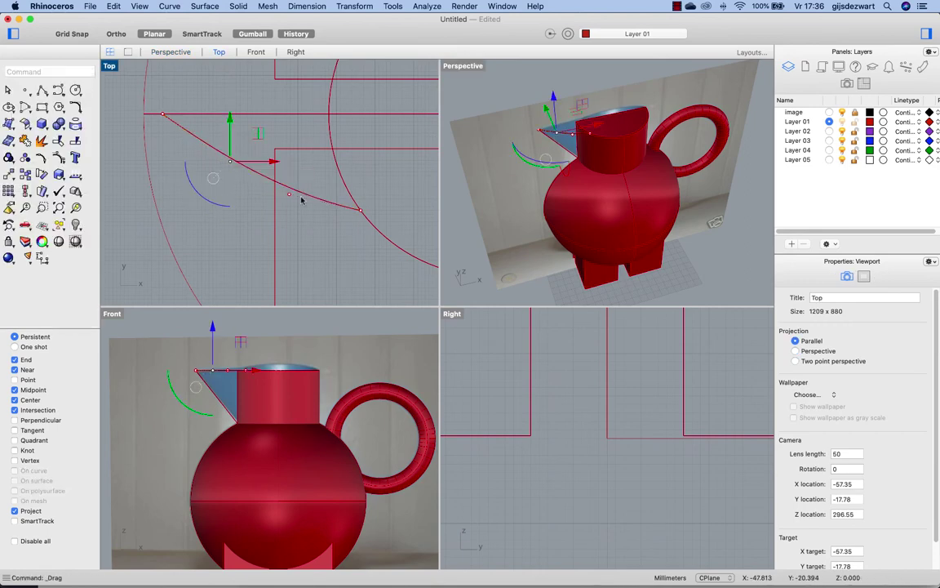
{"action": "left_click", "coordinate": [358, 209]}
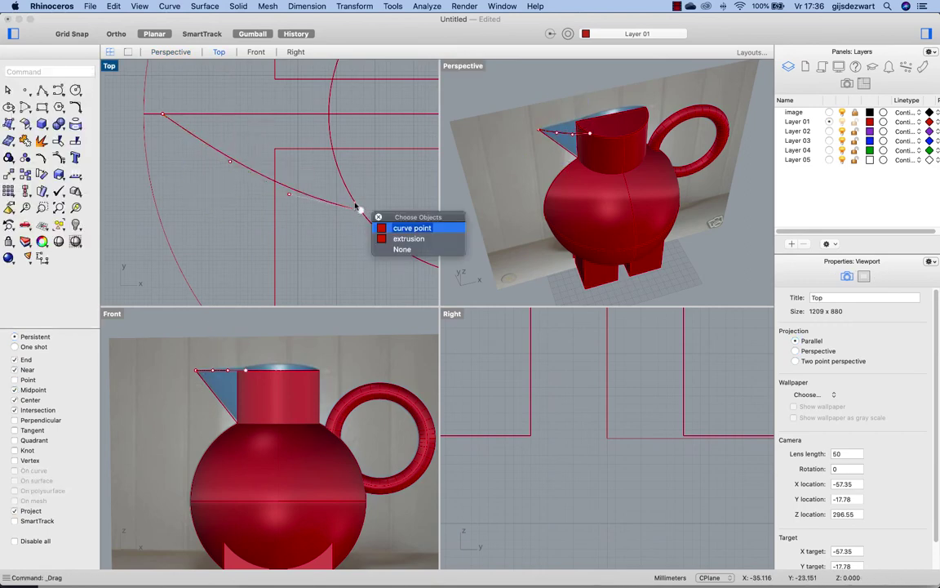
{"action": "left_click", "coordinate": [412, 228]}
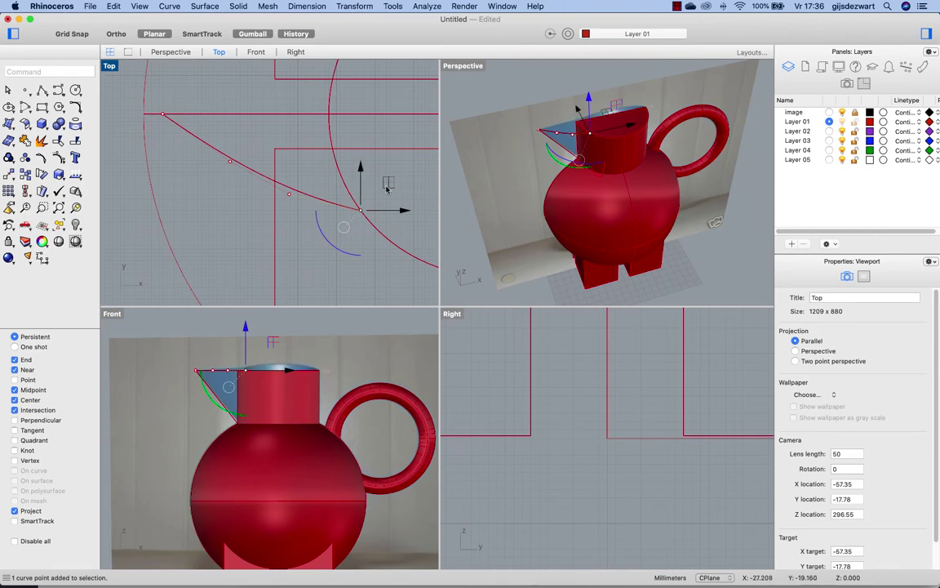
{"action": "left_click_drag", "start_coordinate": [360, 209], "coordinate": [354, 200]}
{"action": "left_click", "coordinate": [289, 195]}
{"action": "left_click_drag", "start_coordinate": [289, 194], "coordinate": [295, 187]}
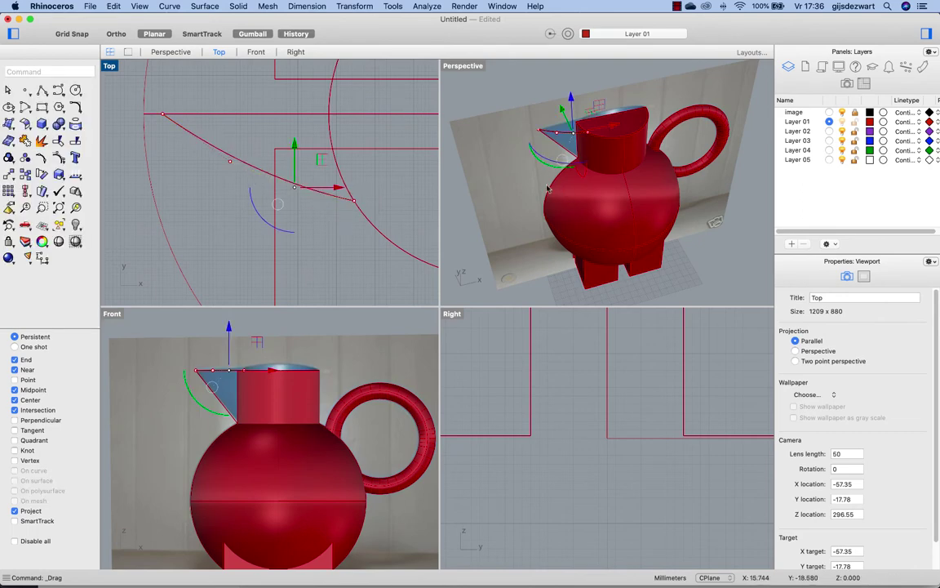
{"action": "key", "text": "Escape"}
Step: Create a one-rail sweep for the spout from its lower edge line and top curve, with Freeform style and unchanged cross sections
{"action": "type", "text": "swe"}
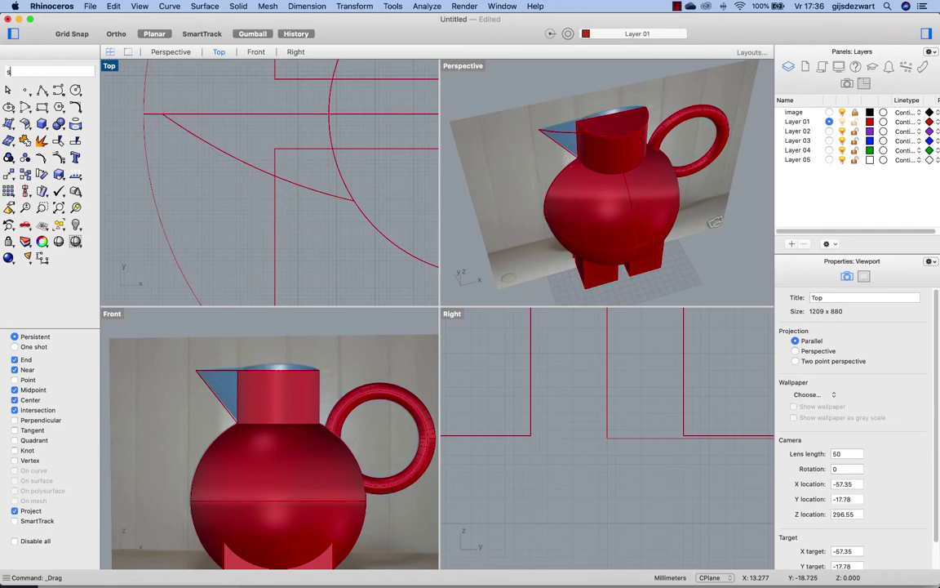
{"action": "key", "text": "Return"}
{"action": "left_click", "coordinate": [557, 143]}
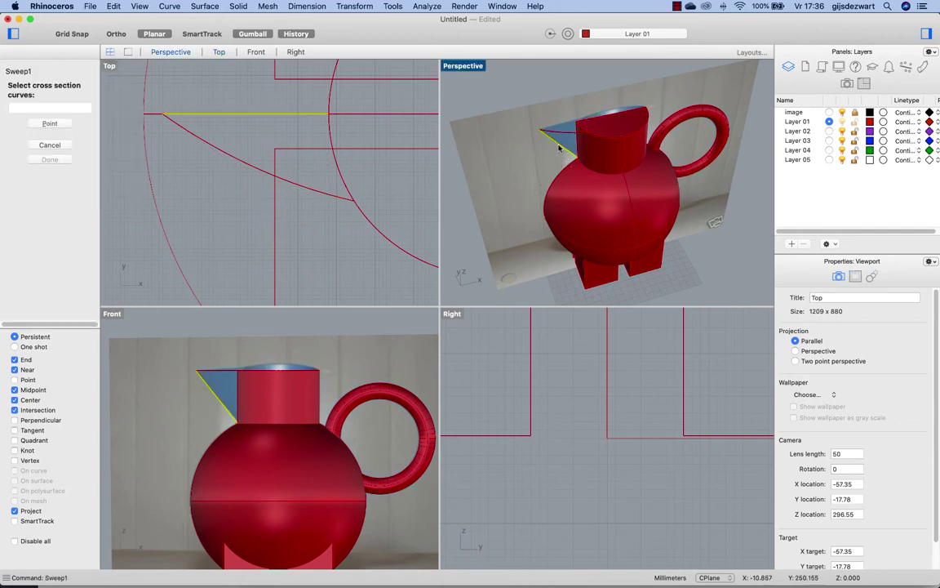
{"action": "left_click", "coordinate": [560, 137]}
{"action": "key", "text": "Return"}
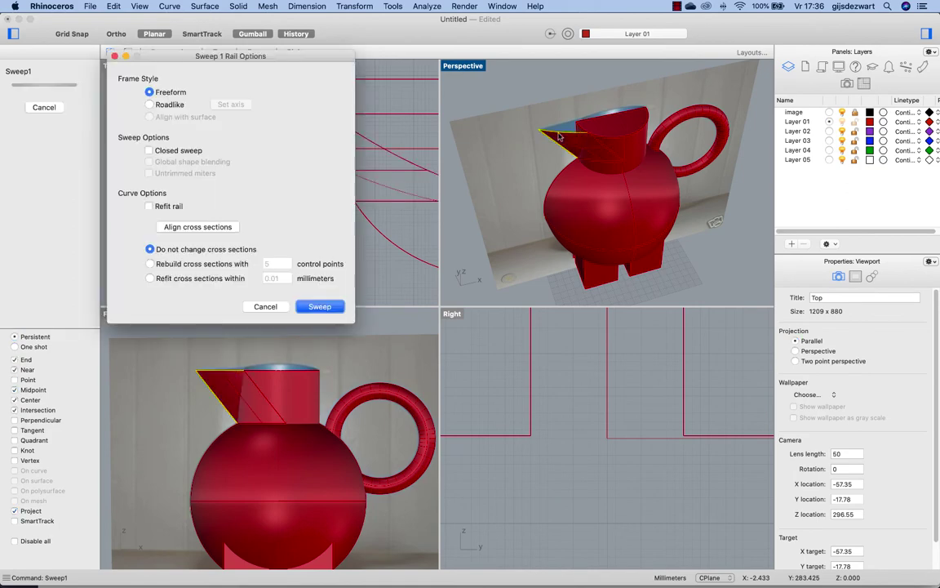
{"action": "key", "text": "Return"}
{"action": "key", "text": "Escape"}
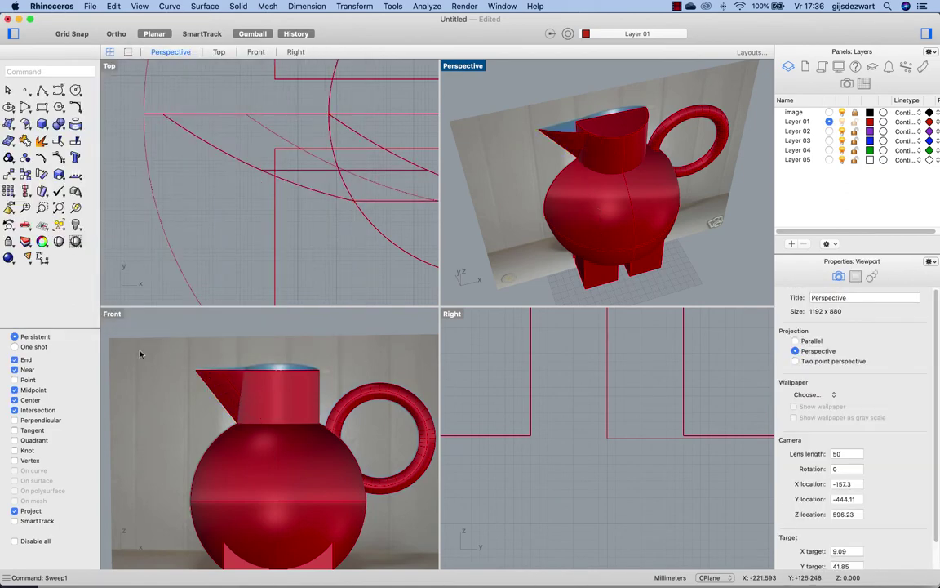
Step: In a maximized Front view, generate the intersection curve between the spout surface and the neck cylinder
{"action": "double_click", "coordinate": [112, 314]}
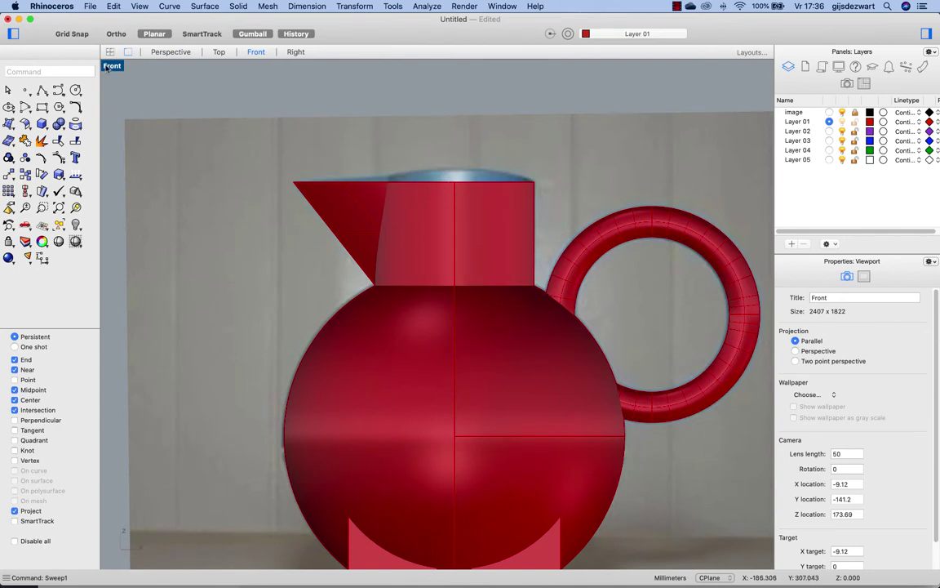
{"action": "left_click", "coordinate": [367, 224]}
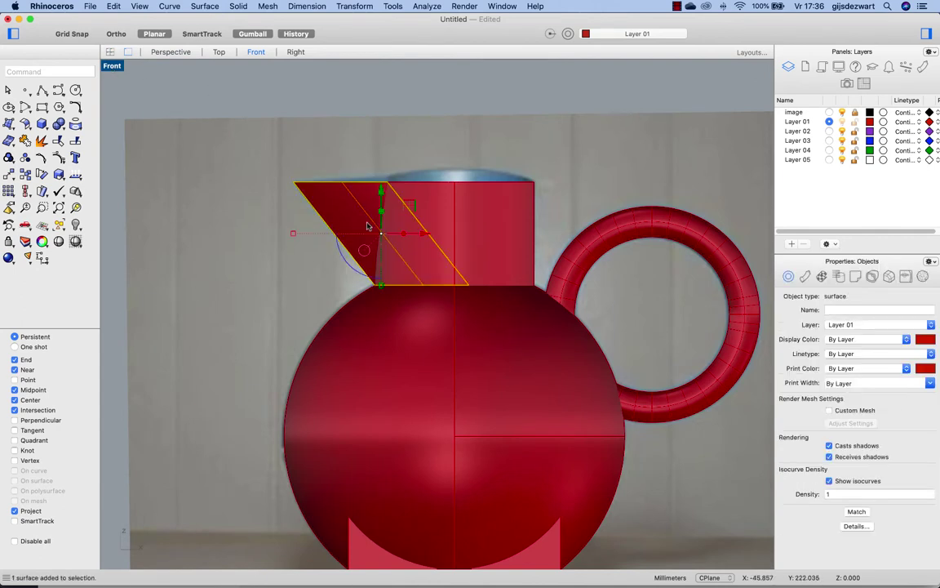
{"action": "left_click", "coordinate": [469, 222], "text": "shift"}
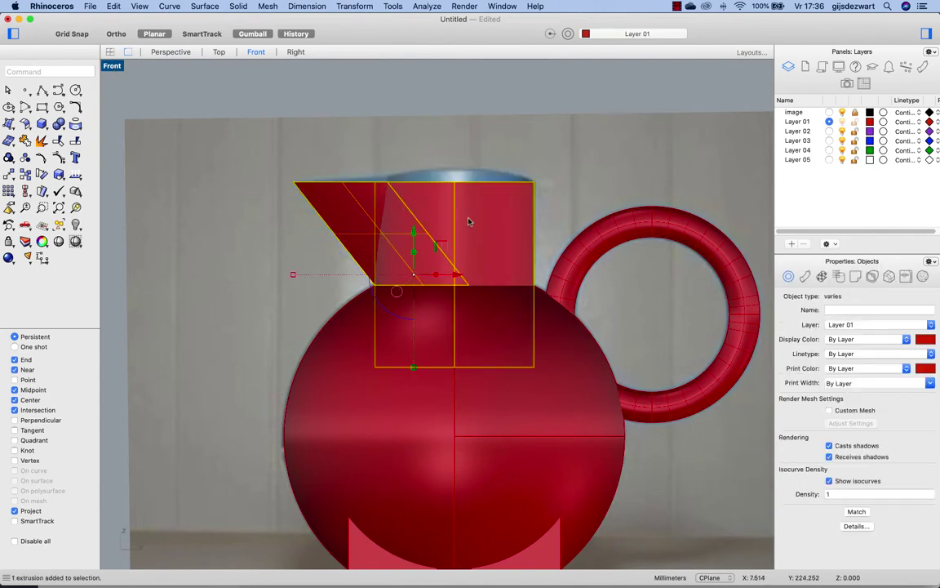
{"action": "type", "text": "inters"}
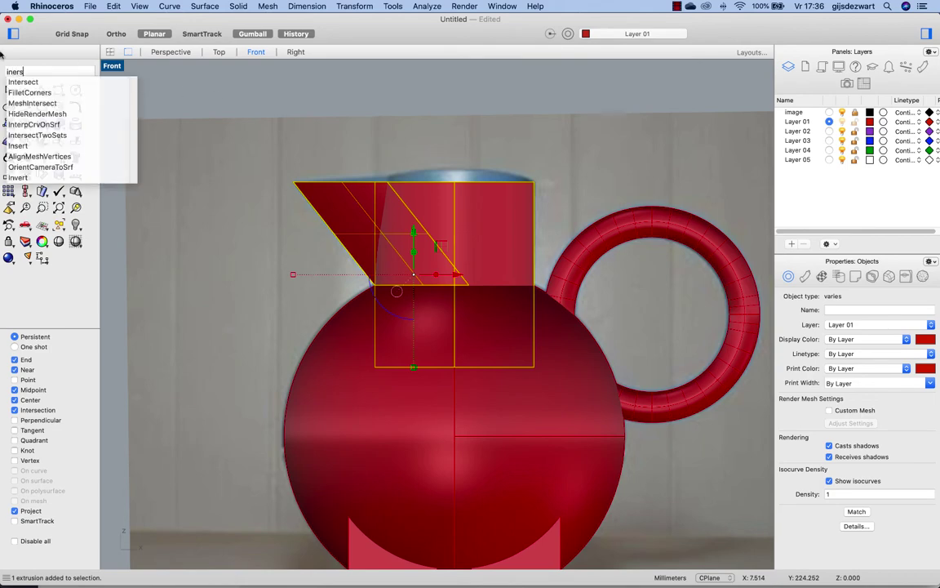
{"action": "left_click", "coordinate": [25, 83]}
Step: Set the Front view to Wireframe to compare the spout-neck intersection curve with the picture, and clear the selection
{"action": "left_click", "coordinate": [112, 65]}
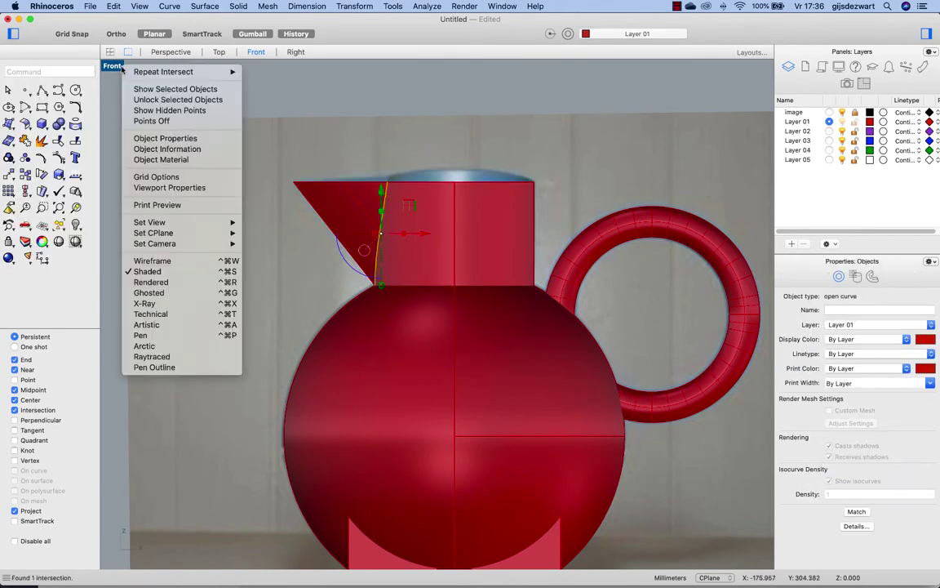
{"action": "left_click", "coordinate": [167, 201]}
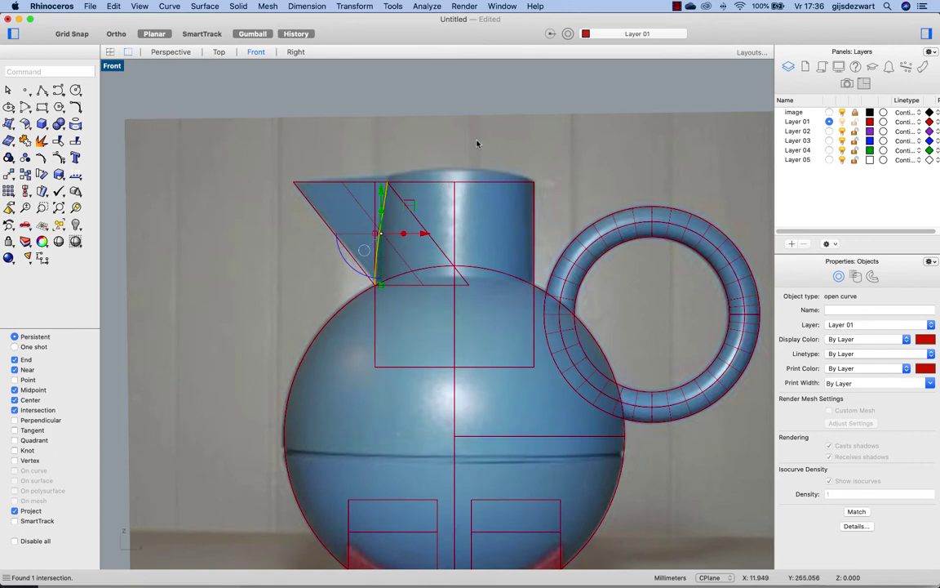
{"action": "left_click", "coordinate": [428, 125]}
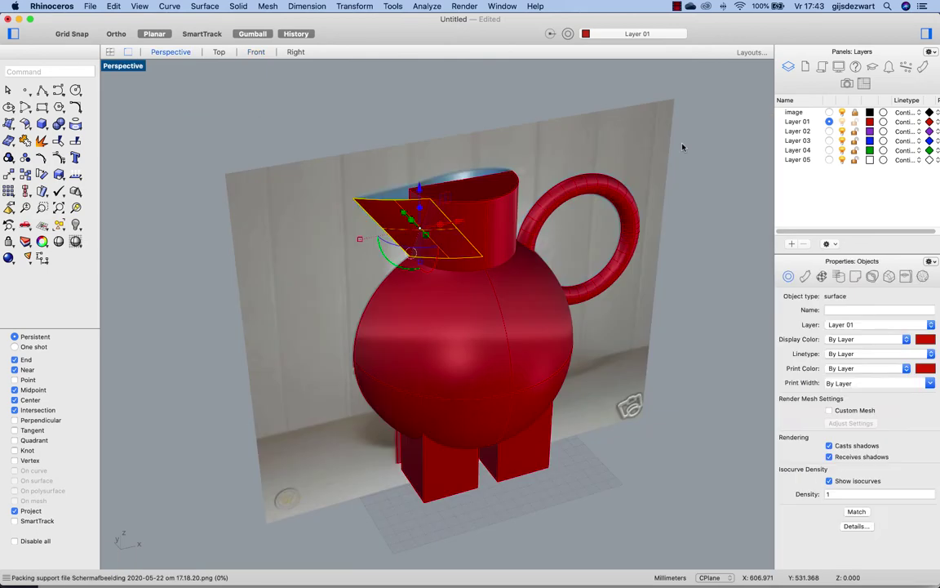
Step: Deselect the spout surface and hide the image layer
{"action": "left_click", "coordinate": [682, 145]}
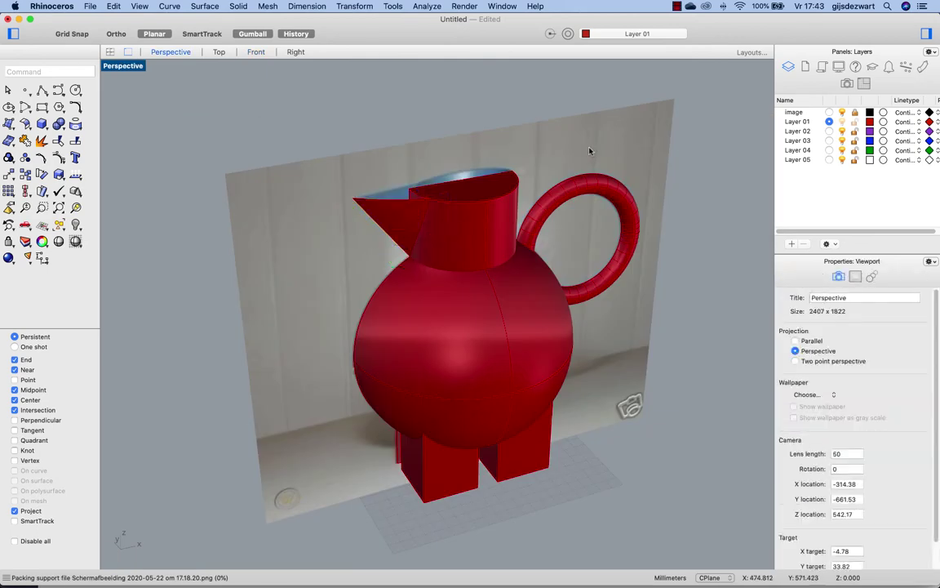
{"action": "right_click_drag", "start_coordinate": [447, 176], "coordinate": [625, 176]}
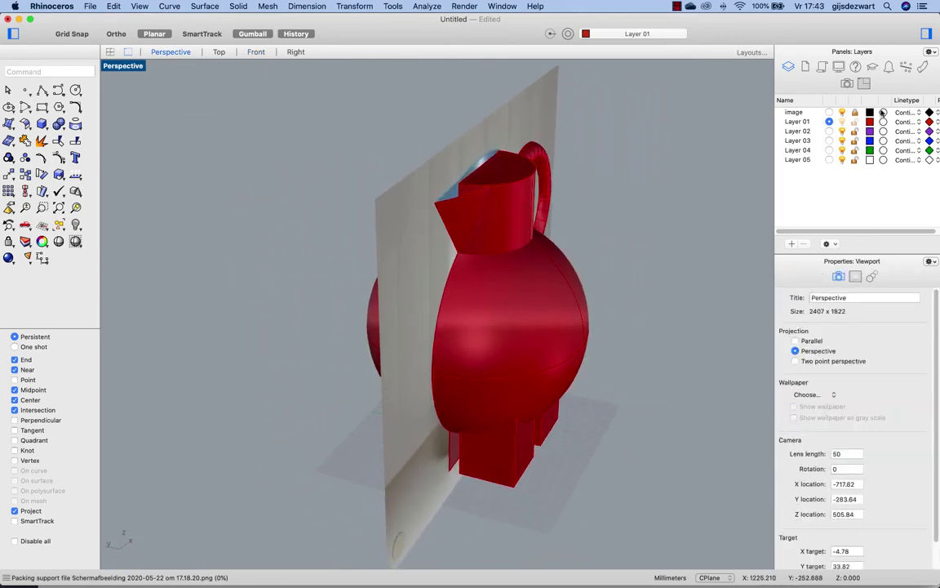
{"action": "left_click", "coordinate": [843, 113]}
Step: Extract the flat top face of the neck cylinder and delete it to open the jug
{"action": "right_click_drag", "start_coordinate": [568, 160], "coordinate": [405, 203]}
{"action": "scroll", "coordinate": [451, 208], "scroll_direction": "up", "scroll_amount": 5}
{"action": "scroll", "coordinate": [463, 198], "scroll_direction": "up", "scroll_amount": 2}
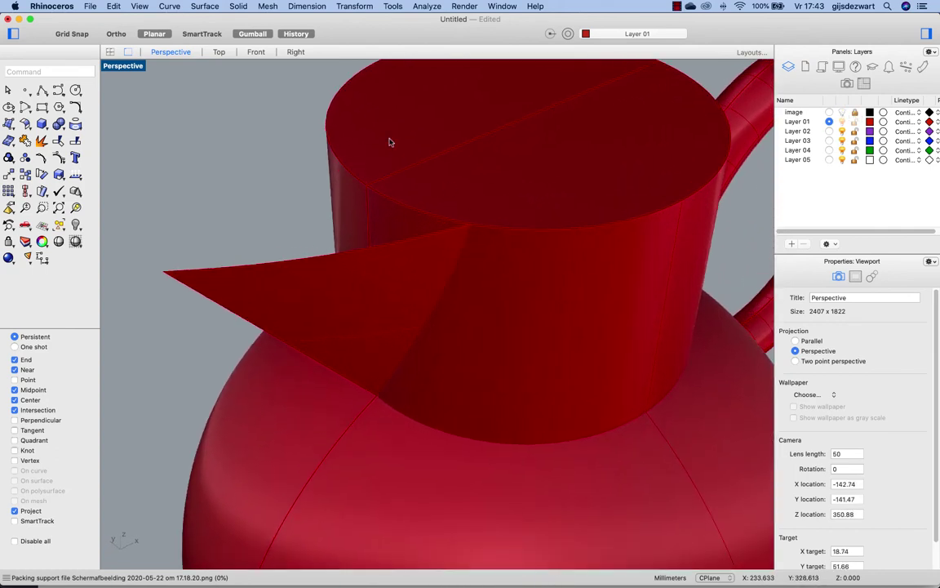
{"action": "left_click", "coordinate": [40, 139]}
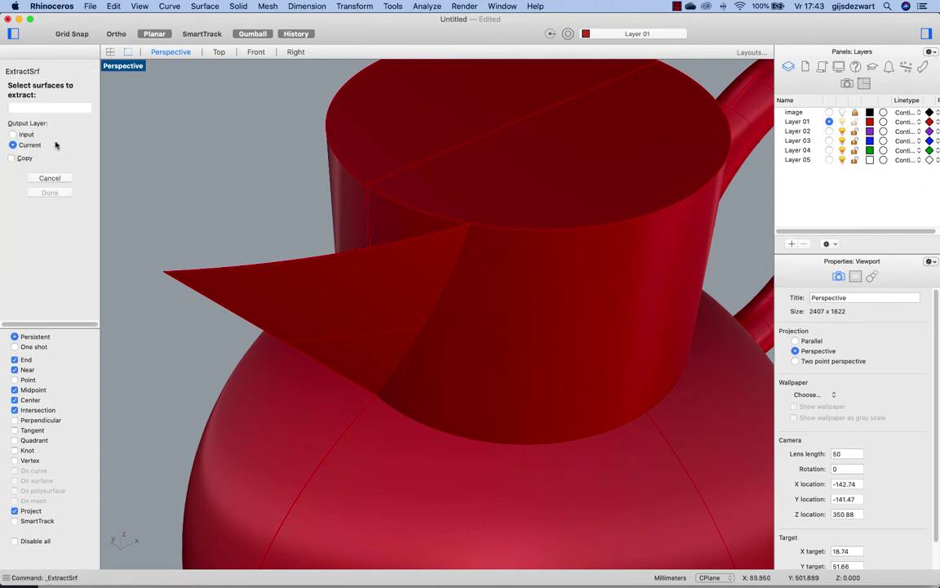
{"action": "left_click", "coordinate": [411, 120]}
{"action": "key", "text": "Return"}
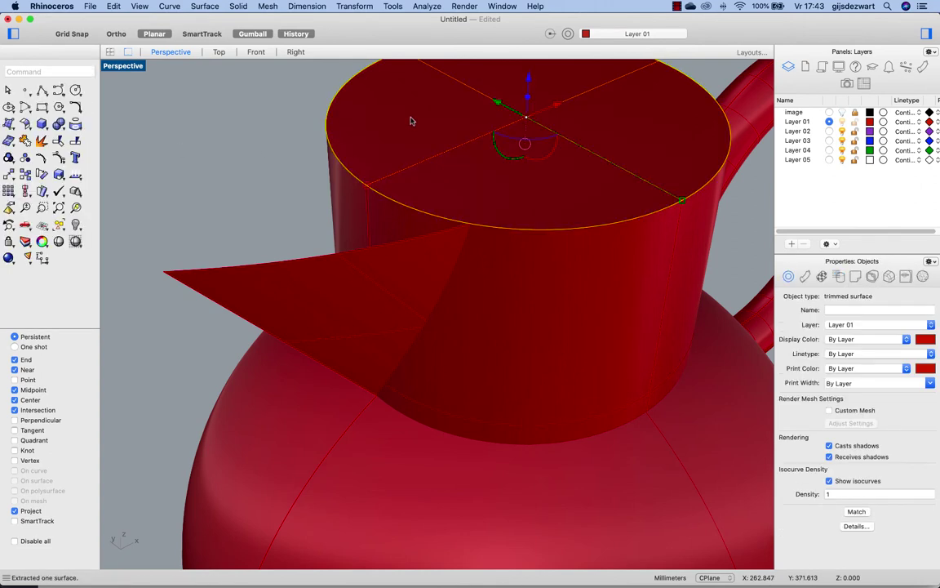
{"action": "key", "text": "Delete"}
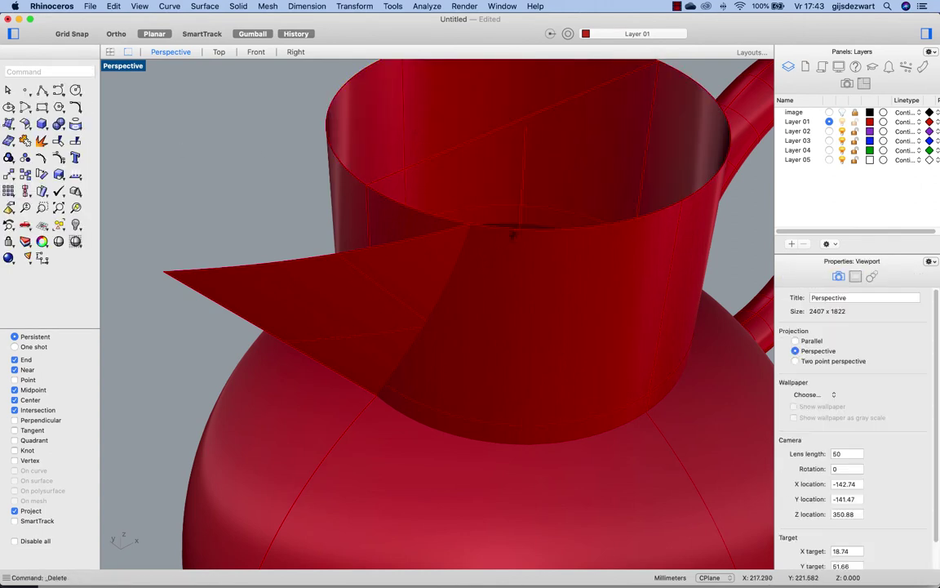
Step: Mirror the swept spout half across the jug's centre plane
{"action": "right_click_drag", "start_coordinate": [454, 216], "coordinate": [526, 269]}
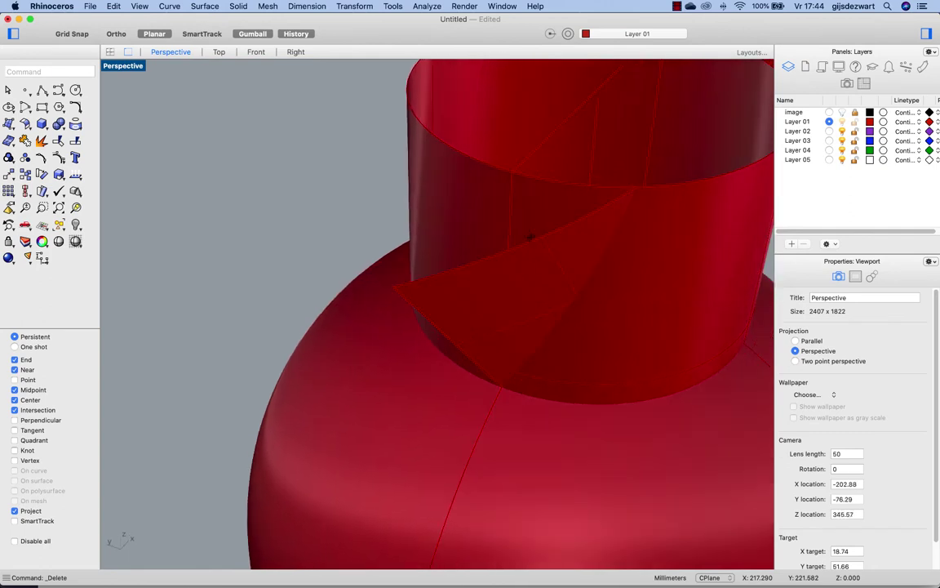
{"action": "left_click", "coordinate": [523, 283]}
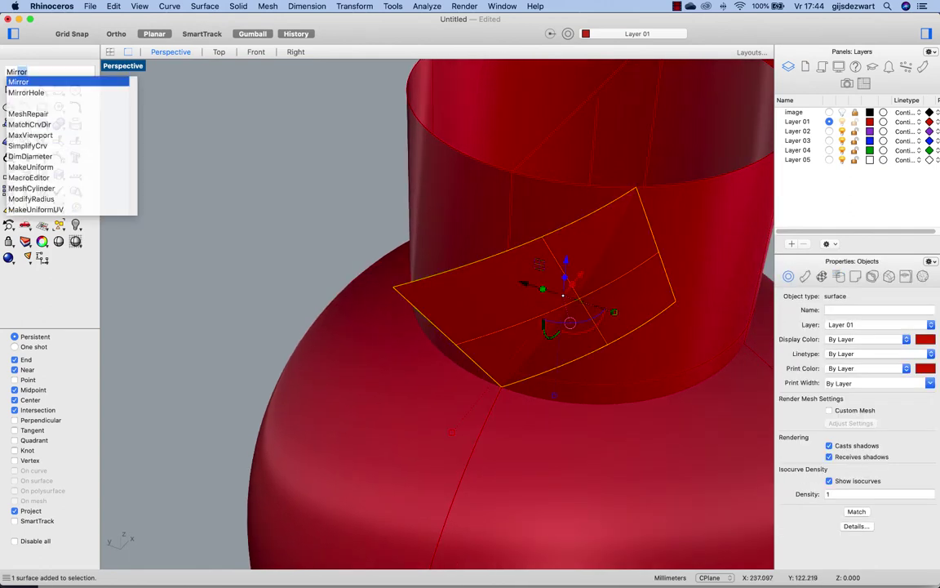
{"action": "key", "text": "Return"}
{"action": "key", "text": "Escape"}
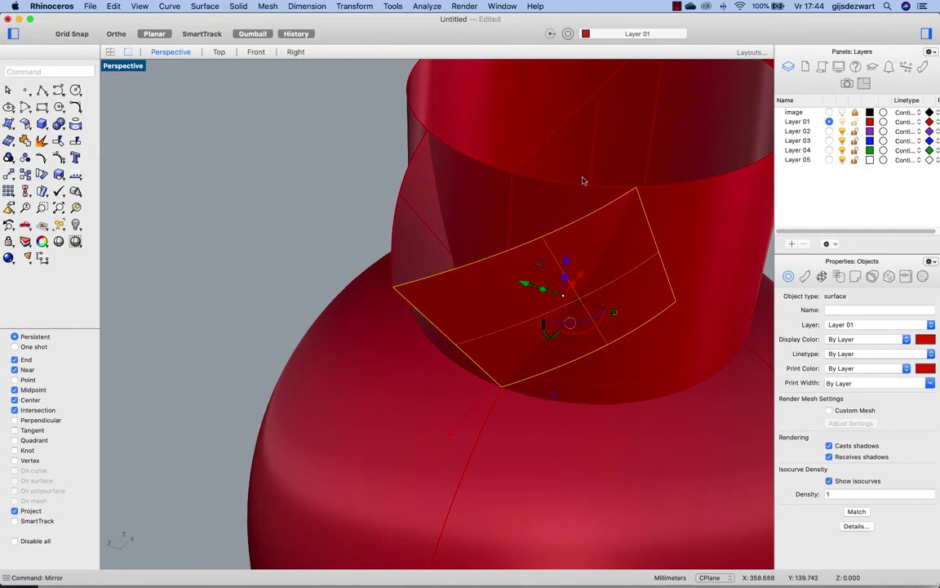
{"action": "left_click", "coordinate": [413, 210], "text": "shift"}
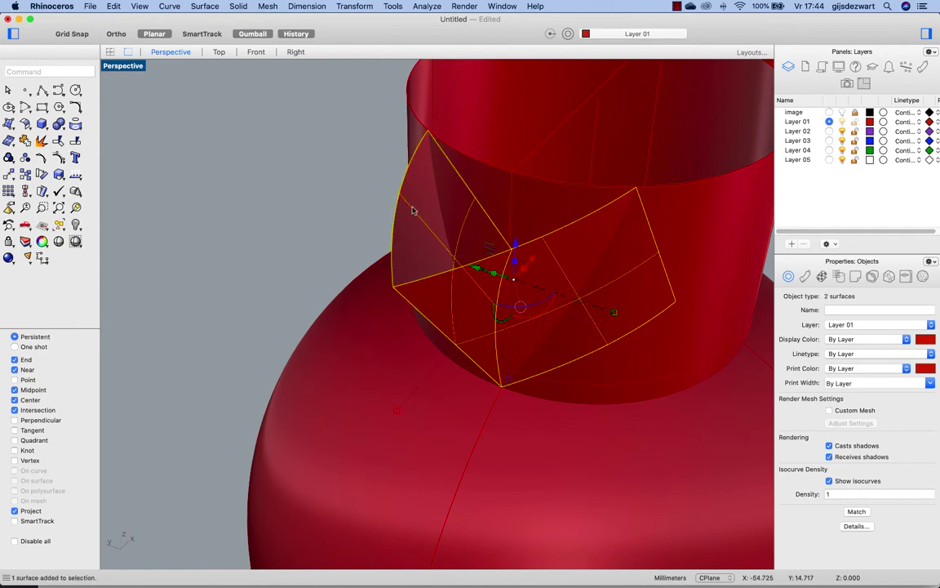
{"action": "key", "text": "Return"}
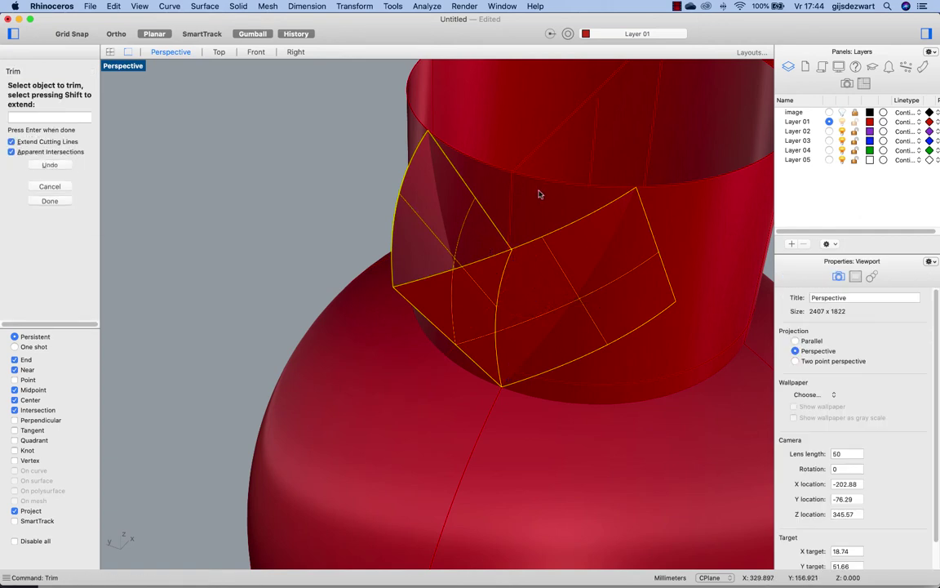
{"action": "left_click", "coordinate": [51, 186]}
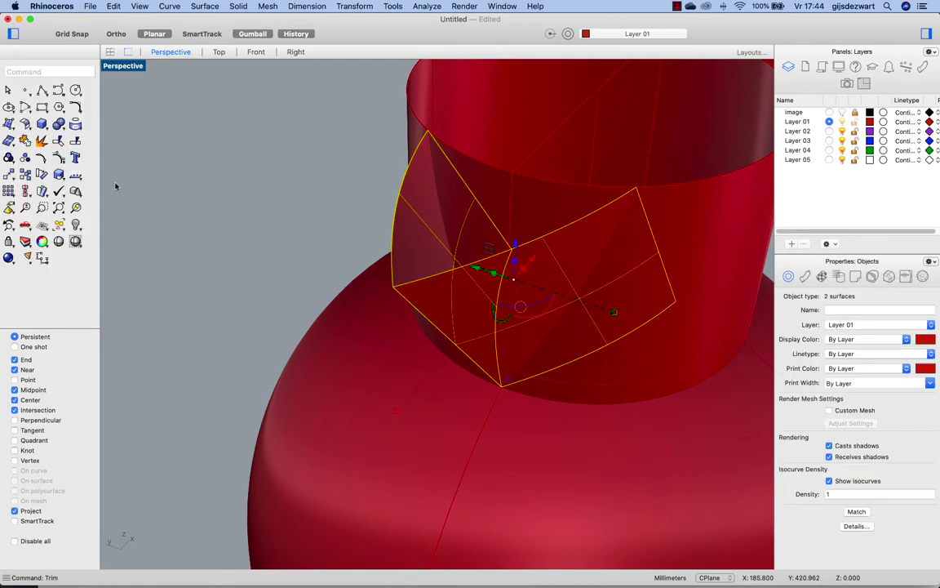
{"action": "left_click", "coordinate": [281, 168]}
Step: Extend the inner edge of the far spout half slightly inside the neck with ExtendSrf, using Line type and Merge
{"action": "scroll", "coordinate": [576, 203], "scroll_direction": "down", "scroll_amount": 5}
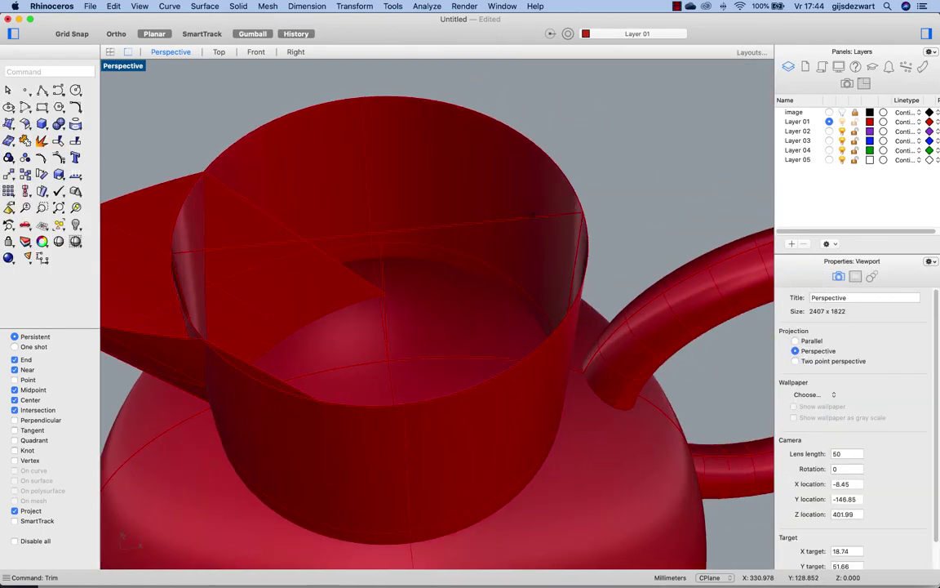
{"action": "scroll", "coordinate": [338, 162], "scroll_direction": "up", "scroll_amount": 5}
{"action": "scroll", "coordinate": [521, 169], "scroll_direction": "right", "scroll_amount": 5}
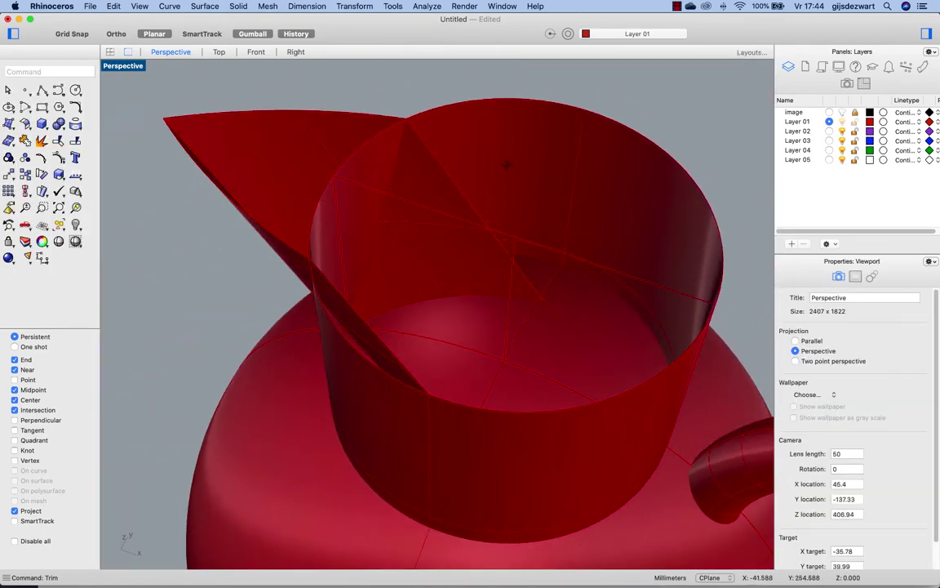
{"action": "scroll", "coordinate": [416, 163], "scroll_direction": "right", "scroll_amount": 10}
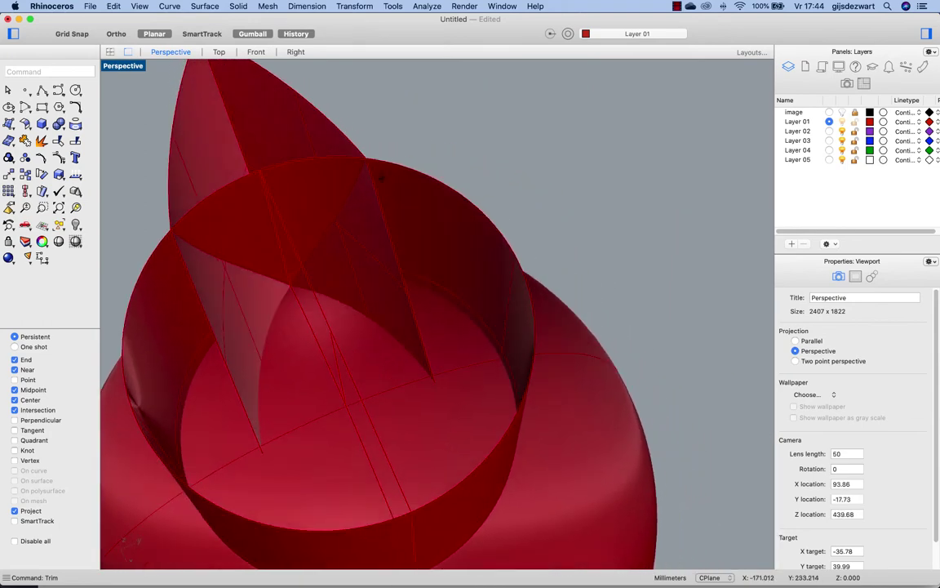
{"action": "scroll", "coordinate": [381, 177], "scroll_direction": "right", "scroll_amount": 10}
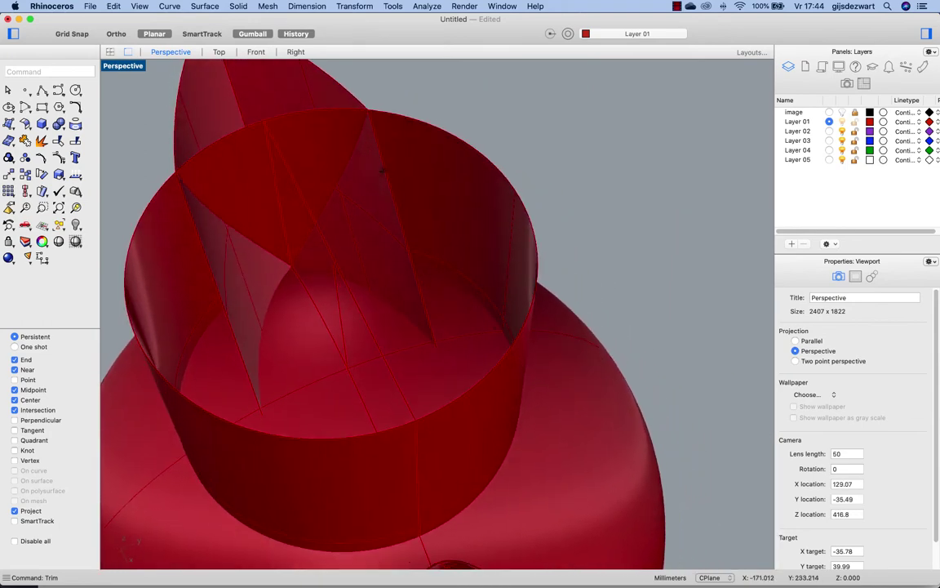
{"action": "scroll", "coordinate": [384, 173], "scroll_direction": "right", "scroll_amount": 8}
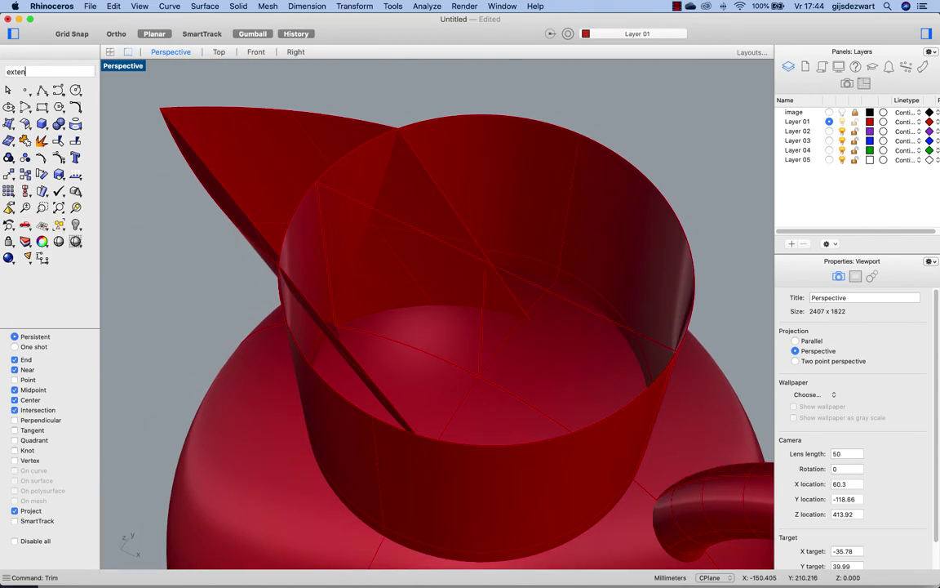
{"action": "type", "text": "dSrf"}
{"action": "key", "text": "Return"}
{"action": "left_click", "coordinate": [433, 178]}
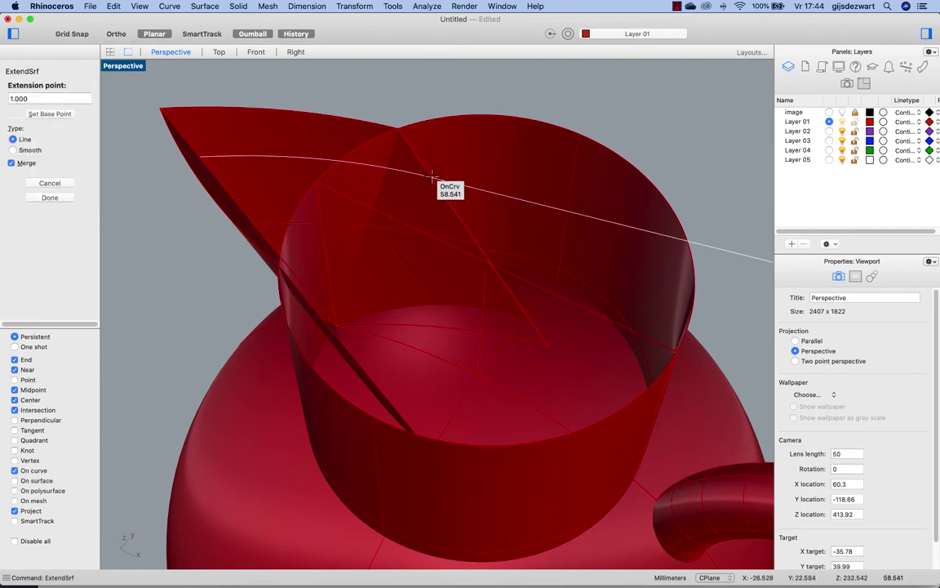
{"action": "left_click", "coordinate": [432, 178]}
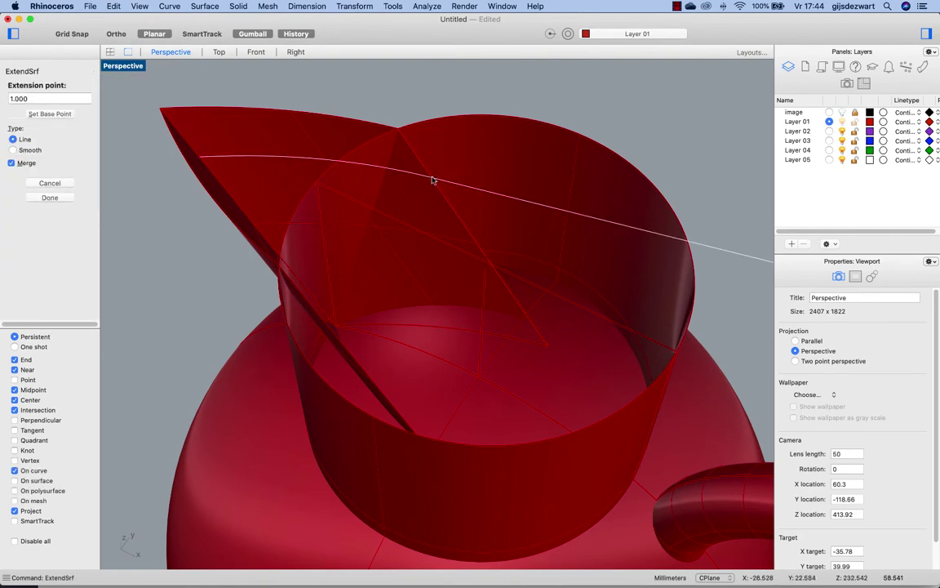
{"action": "left_click", "coordinate": [539, 207]}
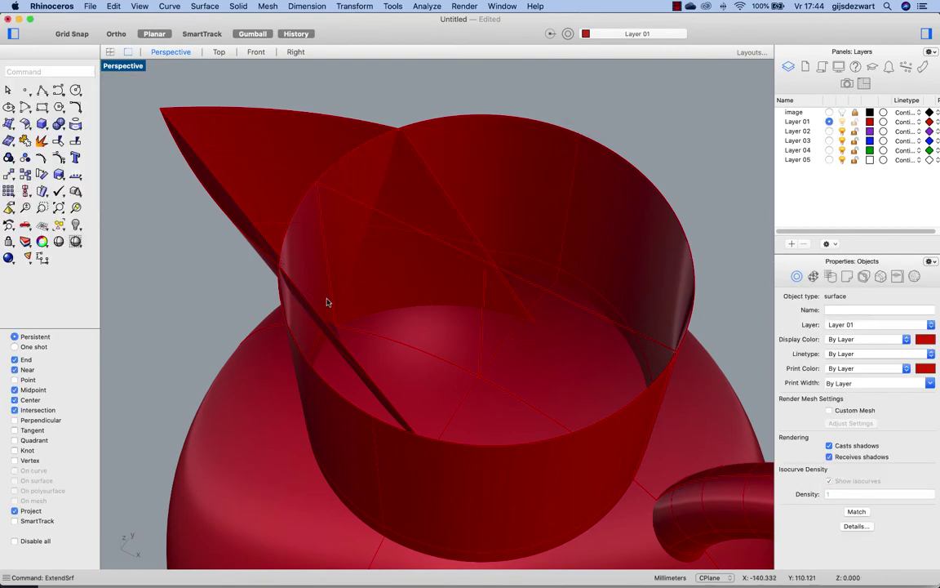
Step: Extend the inner edge of the near spout half slightly inside the neck and accept the history break
{"action": "key", "text": "Return"}
{"action": "left_click", "coordinate": [285, 275]}
{"action": "left_click", "coordinate": [310, 306]}
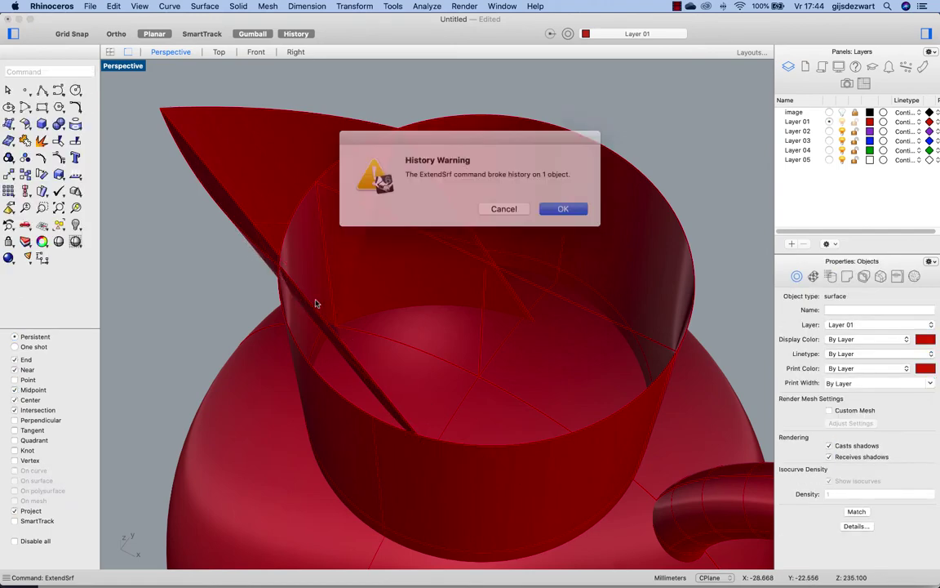
{"action": "left_click", "coordinate": [560, 207]}
Step: Join the two spout halves into one polysurface and accept the history break
{"action": "right_click_drag", "start_coordinate": [432, 251], "coordinate": [282, 152]}
{"action": "left_click", "coordinate": [279, 164]}
{"action": "left_click", "coordinate": [262, 210], "text": "shift"}
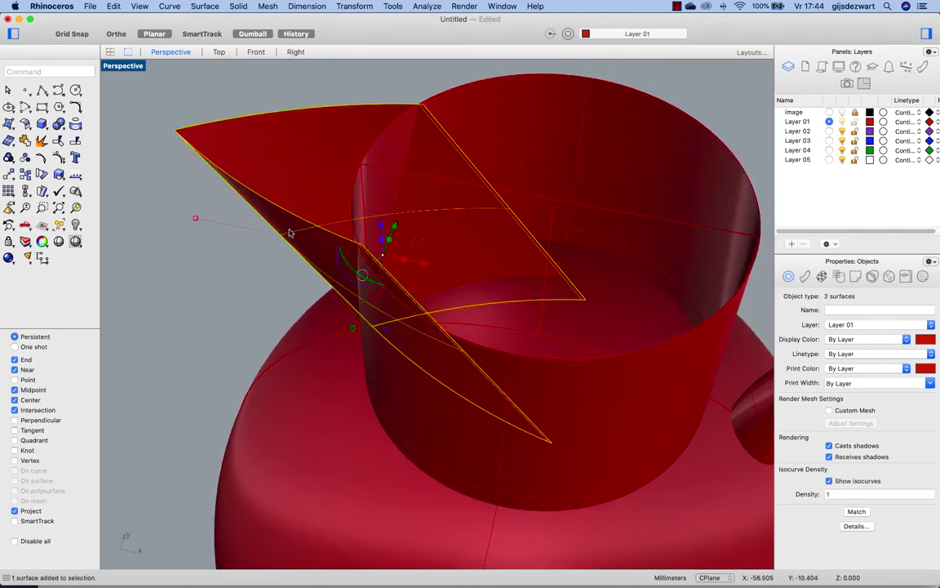
{"action": "left_click", "coordinate": [24, 142]}
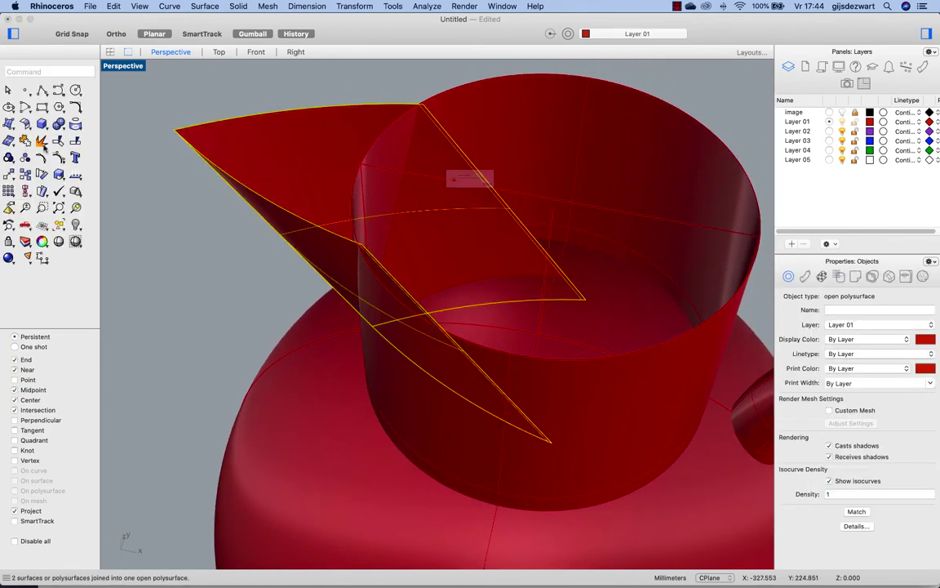
{"action": "left_click", "coordinate": [551, 206]}
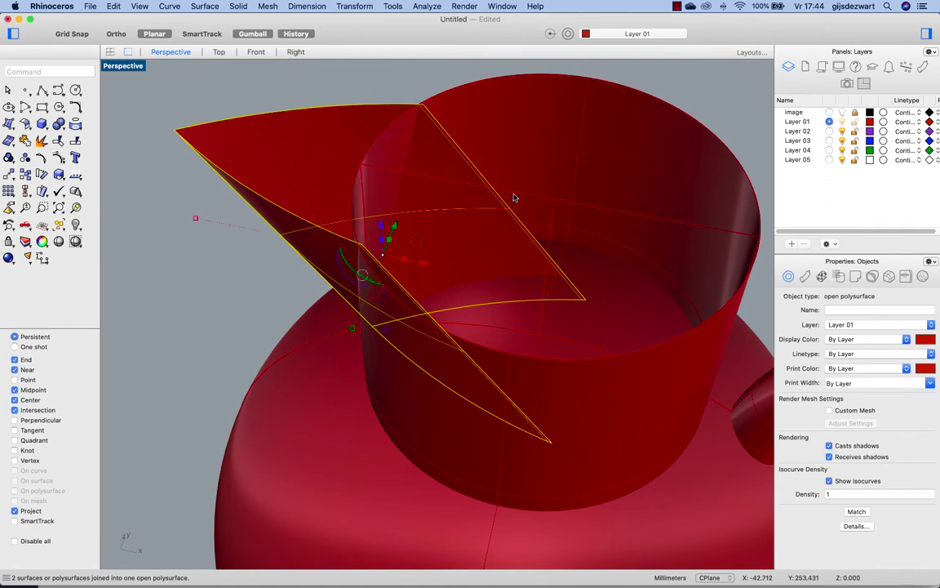
Step: Examine how the spout's lower tip meets the neck wall and the spherical body
{"action": "type", "text": "trim"}
{"action": "key", "text": "Return"}
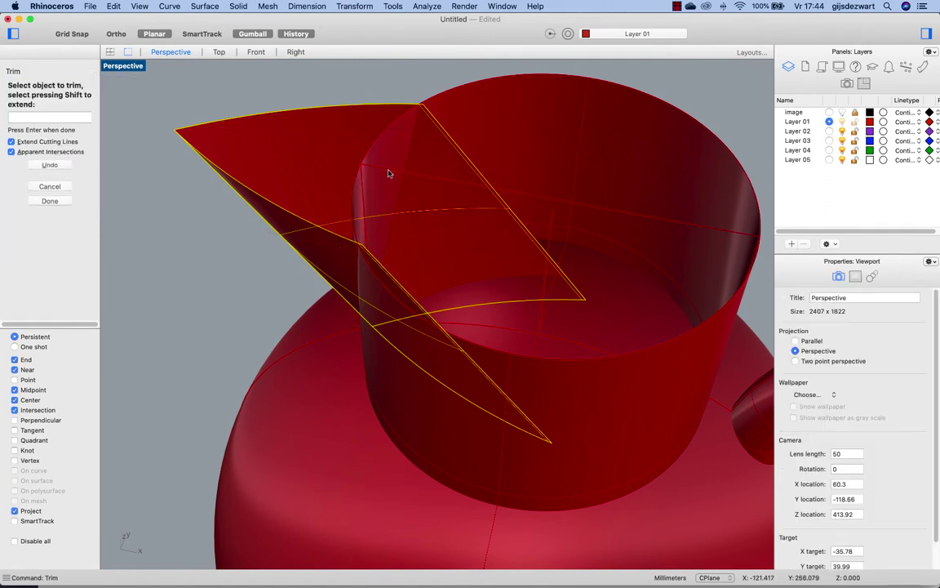
{"action": "right_click_drag", "start_coordinate": [388, 173], "coordinate": [409, 156]}
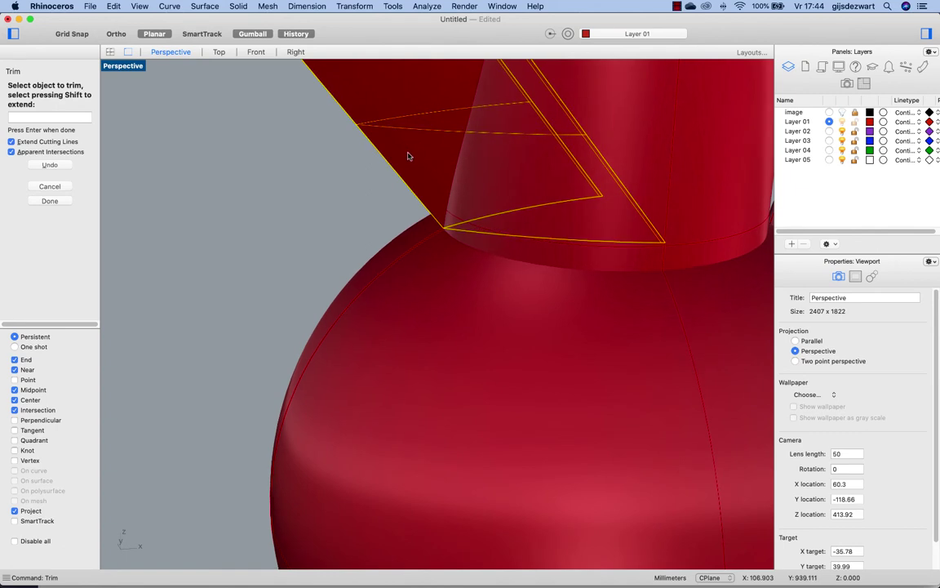
{"action": "scroll", "coordinate": [445, 213], "scroll_direction": "up", "scroll_amount": 2}
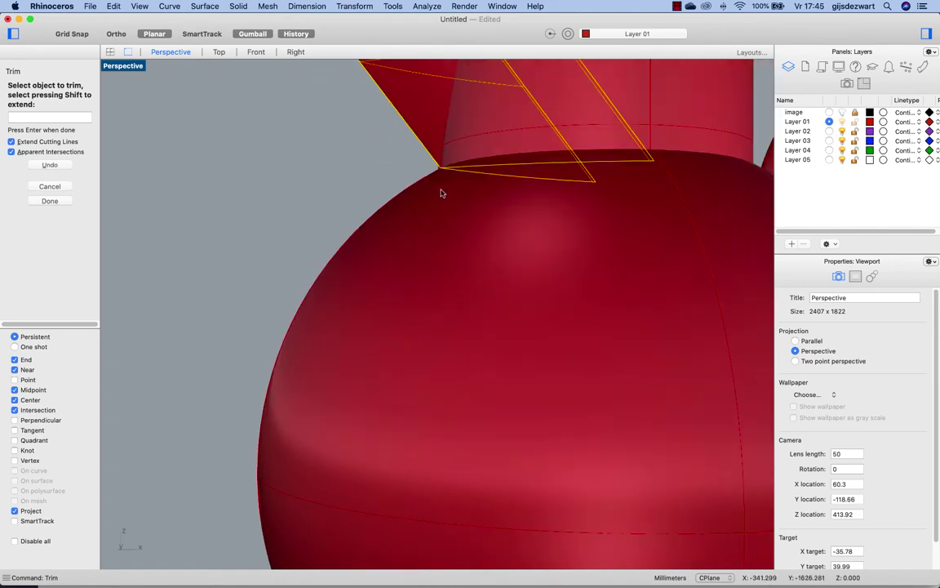
{"action": "scroll", "coordinate": [441, 163], "scroll_direction": "up", "scroll_amount": 5}
{"action": "scroll", "coordinate": [445, 140], "scroll_direction": "up", "scroll_amount": 5}
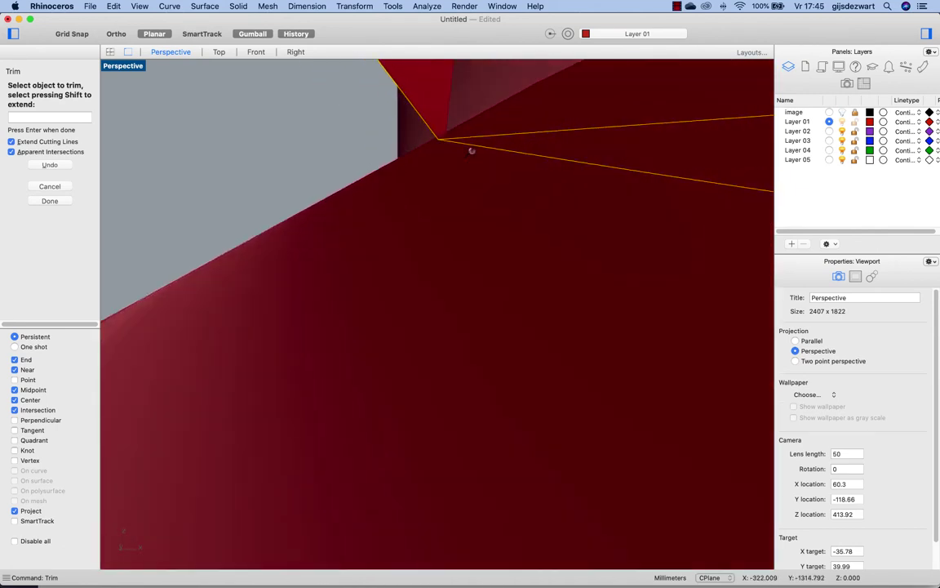
{"action": "scroll", "coordinate": [445, 140], "scroll_direction": "up", "scroll_amount": 1}
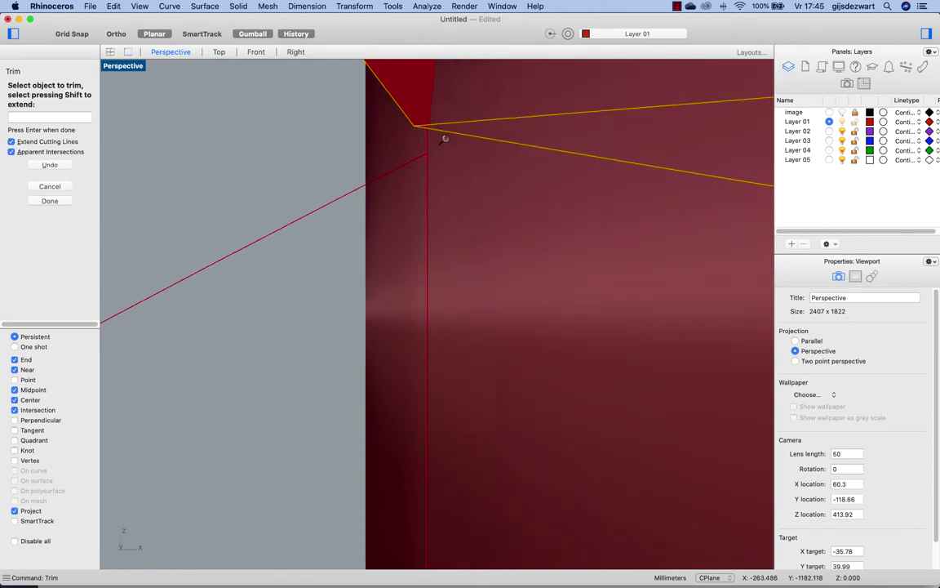
{"action": "scroll", "coordinate": [445, 143], "scroll_direction": "down", "scroll_amount": 10}
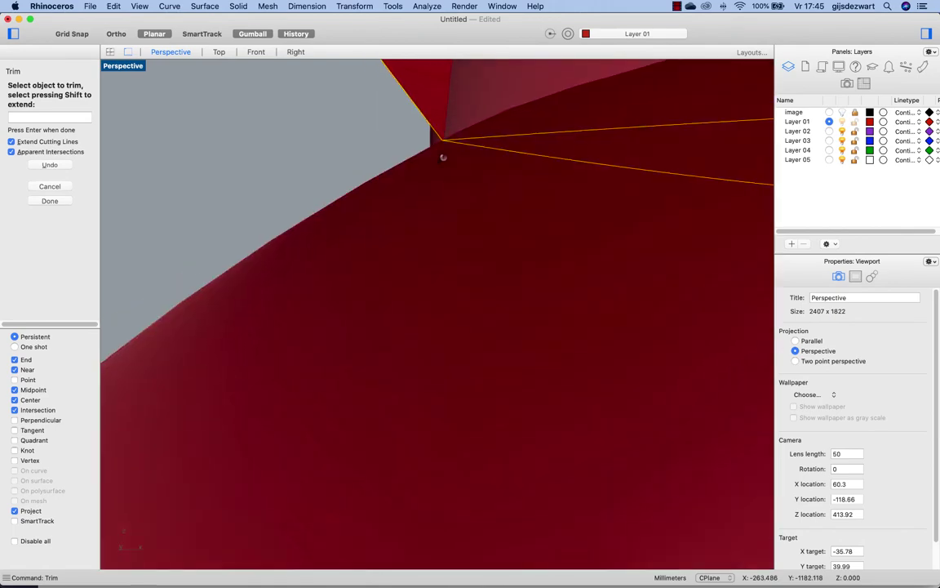
{"action": "scroll", "coordinate": [441, 151], "scroll_direction": "up", "scroll_amount": 8}
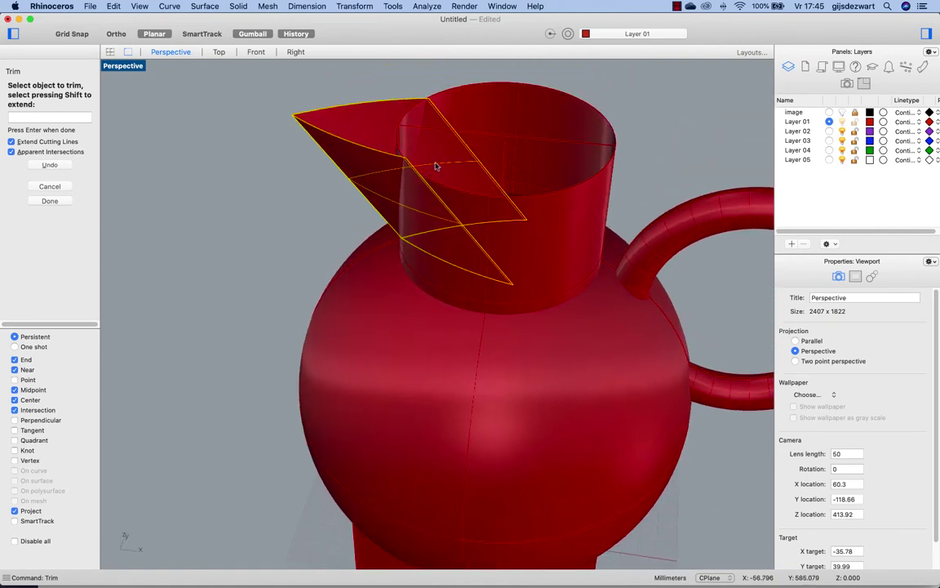
{"action": "right_click_drag", "start_coordinate": [290, 145], "coordinate": [163, 104]}
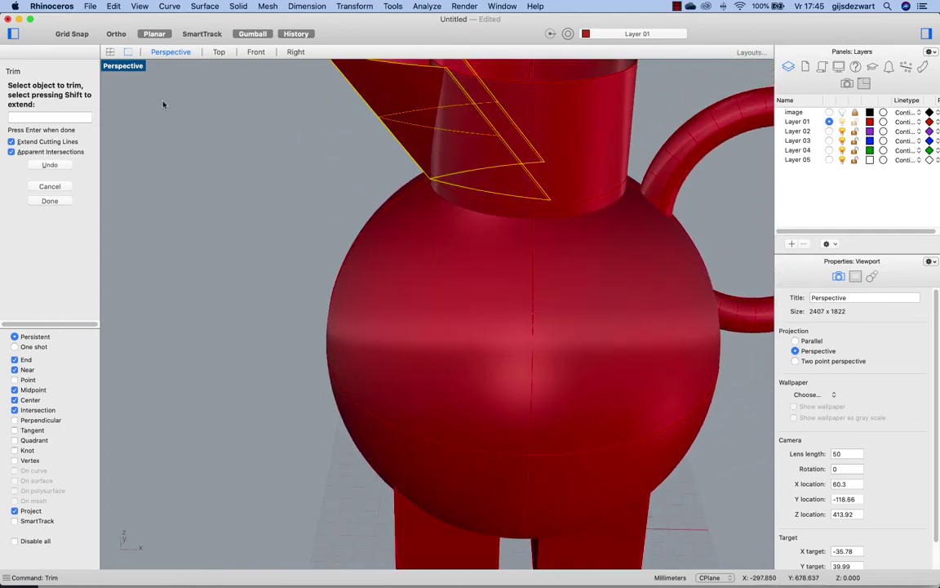
Step: Shift the joined spout slightly inward in the Front view so its lower corner meets the neck wall, and delete the leftover spout curve
{"action": "double_click", "coordinate": [123, 68]}
{"action": "scroll", "coordinate": [253, 377], "scroll_direction": "up", "scroll_amount": 10}
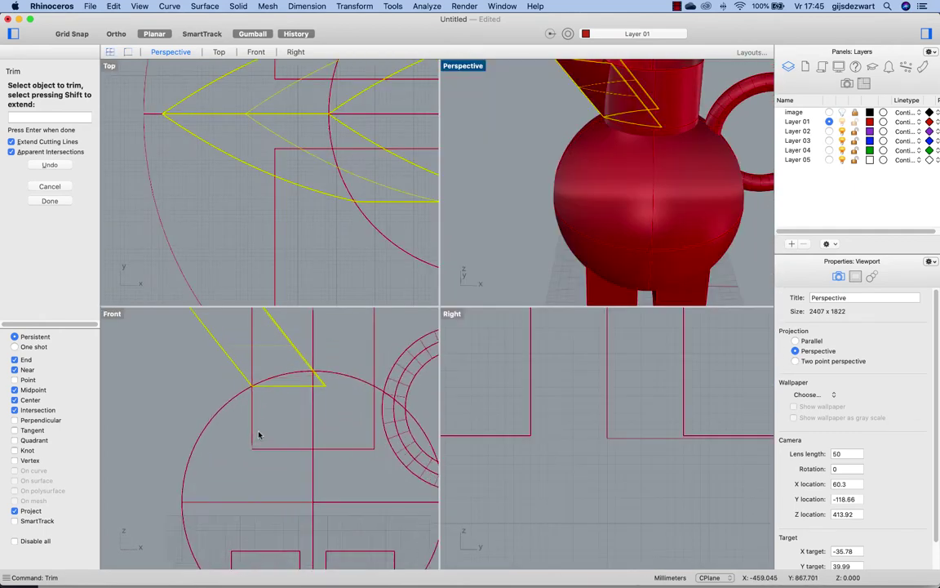
{"action": "scroll", "coordinate": [255, 382], "scroll_direction": "up", "scroll_amount": 10}
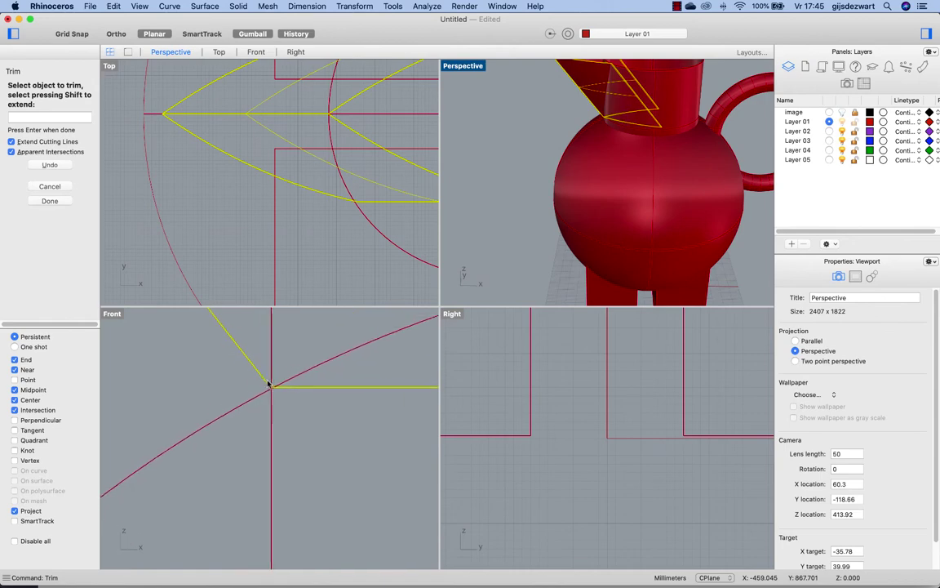
{"action": "scroll", "coordinate": [272, 393], "scroll_direction": "up", "scroll_amount": 3}
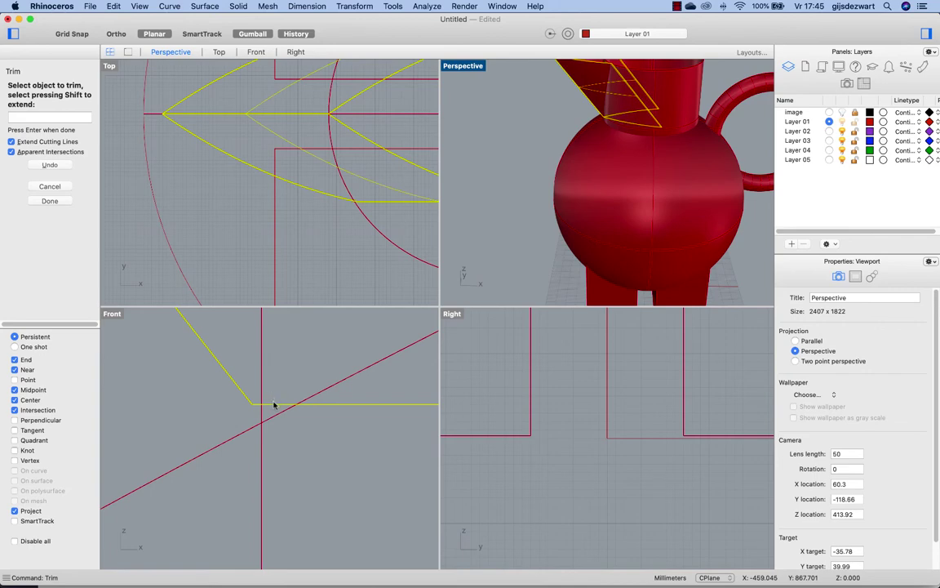
{"action": "left_click", "coordinate": [272, 408]}
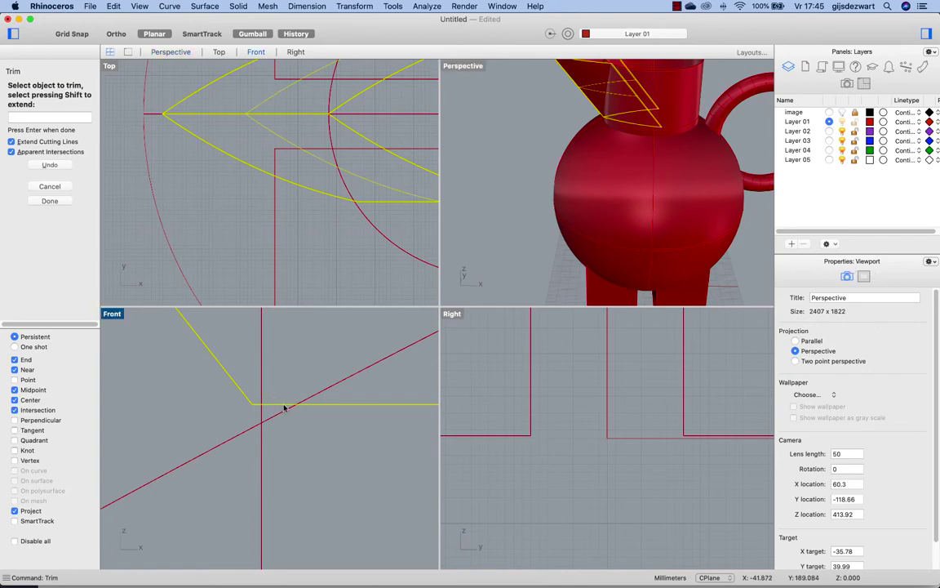
{"action": "key", "text": "Escape"}
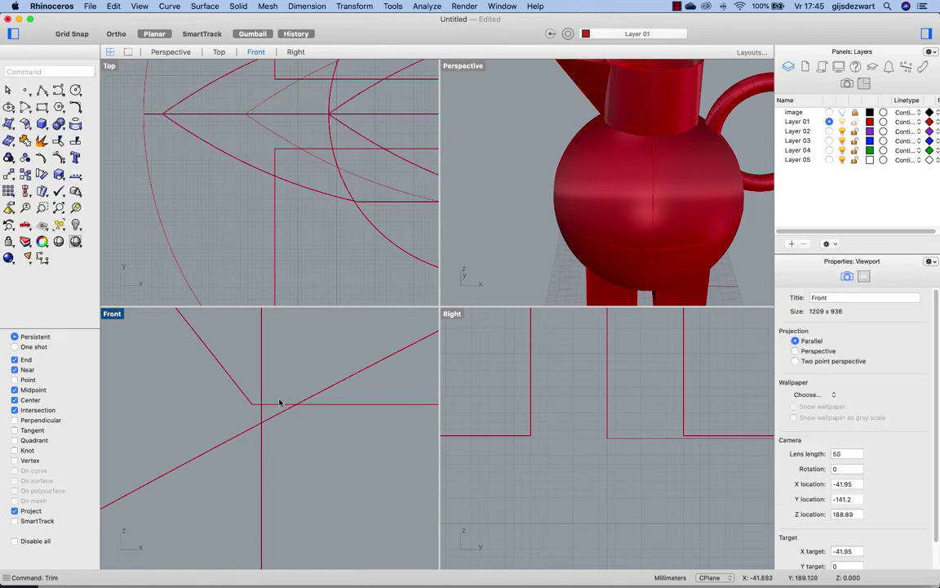
{"action": "left_click_drag", "start_coordinate": [277, 409], "coordinate": [287, 410]}
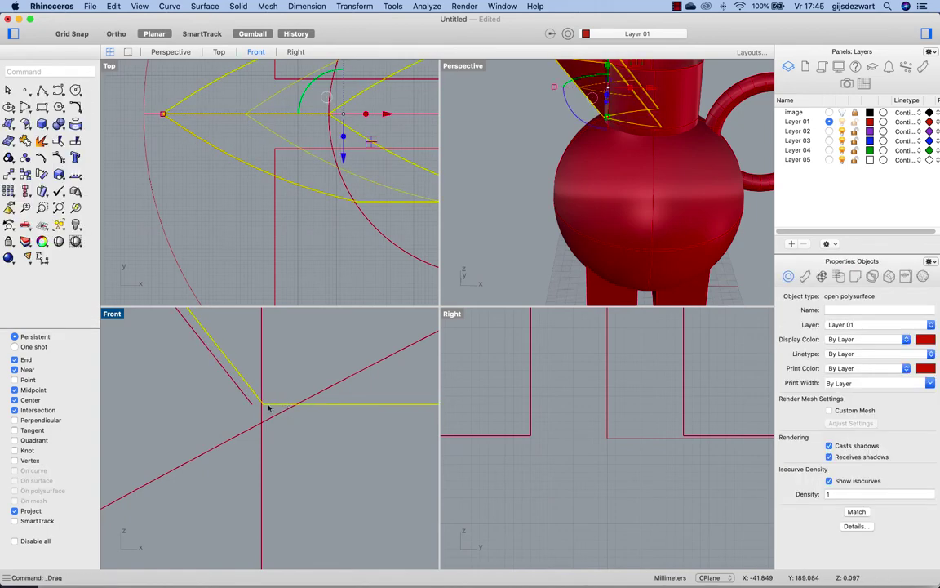
{"action": "left_click", "coordinate": [249, 403]}
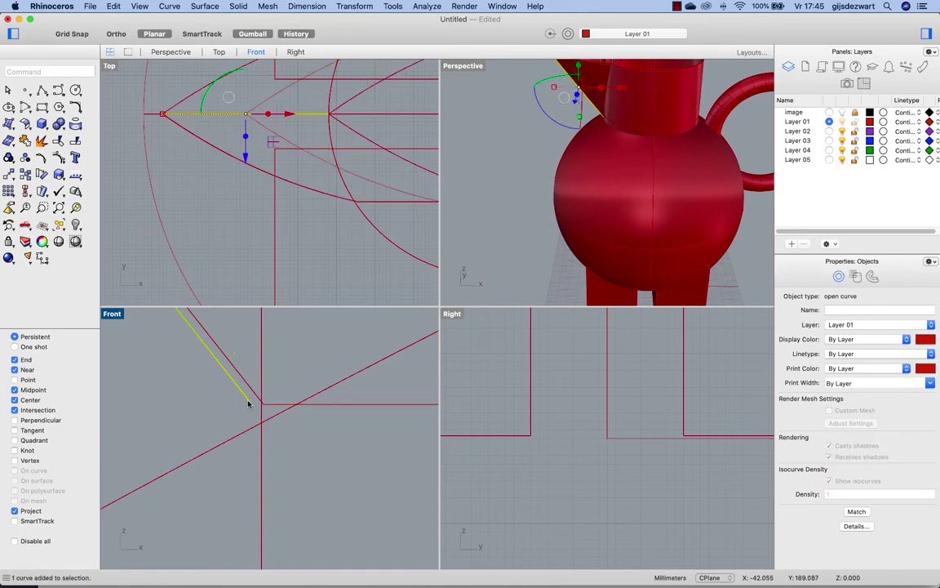
{"action": "key", "text": "Delete"}
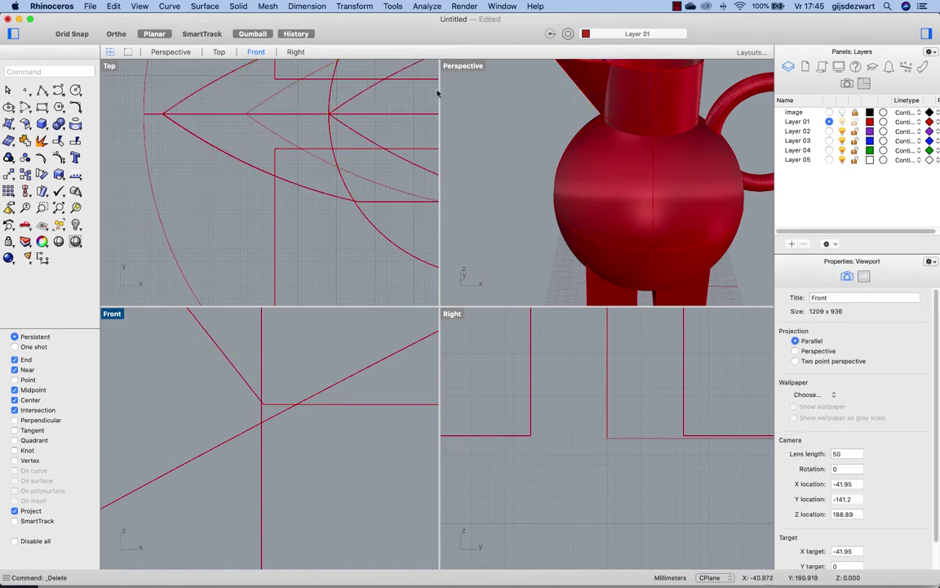
Step: Trim away the part of the neck wall inside the spout, using the spout as cutter, and accept the history break
{"action": "double_click", "coordinate": [453, 66]}
{"action": "scroll", "coordinate": [404, 172], "scroll_direction": "down", "scroll_amount": 5}
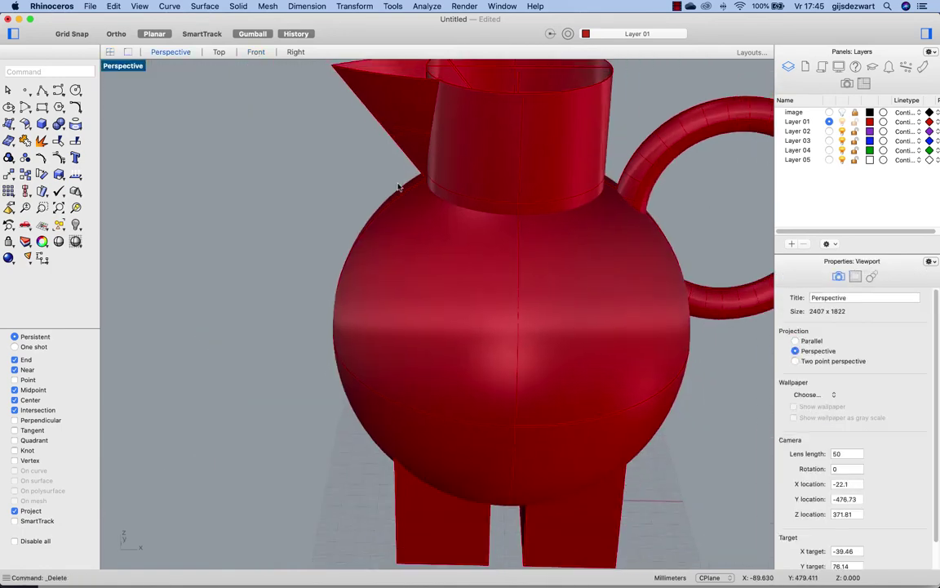
{"action": "right_click_drag", "start_coordinate": [417, 144], "coordinate": [391, 187]}
{"action": "scroll", "coordinate": [377, 343], "scroll_direction": "up", "scroll_amount": 3}
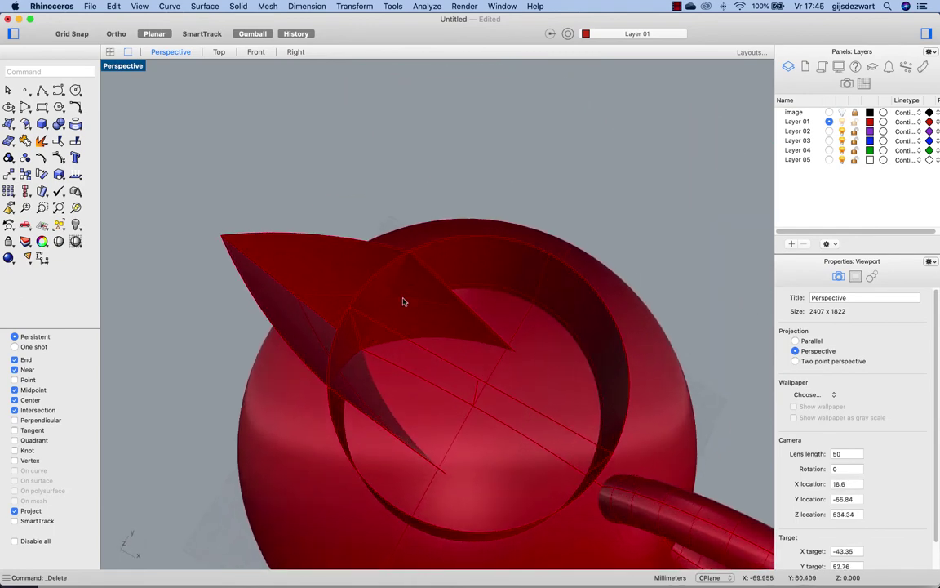
{"action": "left_click", "coordinate": [403, 242]}
{"action": "scroll", "coordinate": [396, 291], "scroll_direction": "up", "scroll_amount": 3}
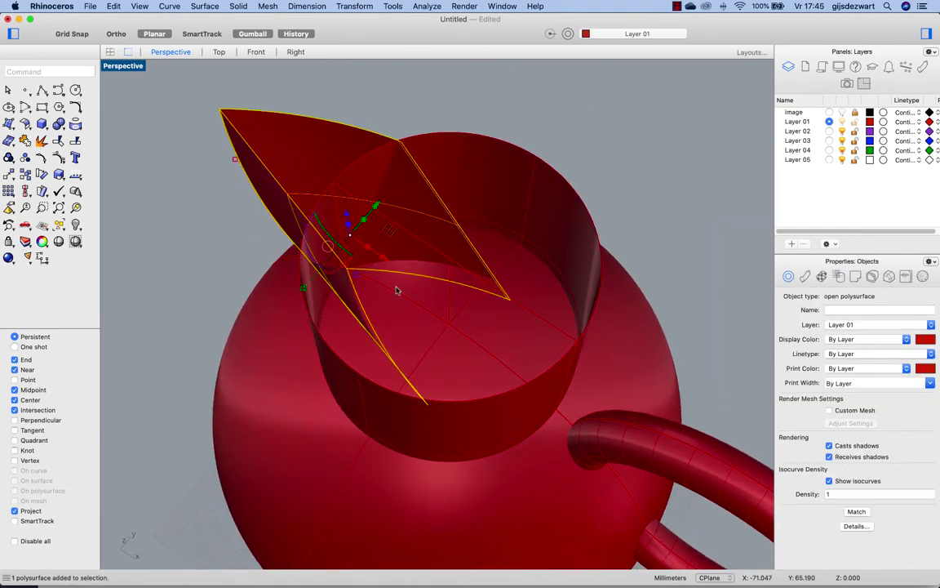
{"action": "type", "text": "trim"}
{"action": "key", "text": "Return"}
{"action": "left_click", "coordinate": [357, 181]}
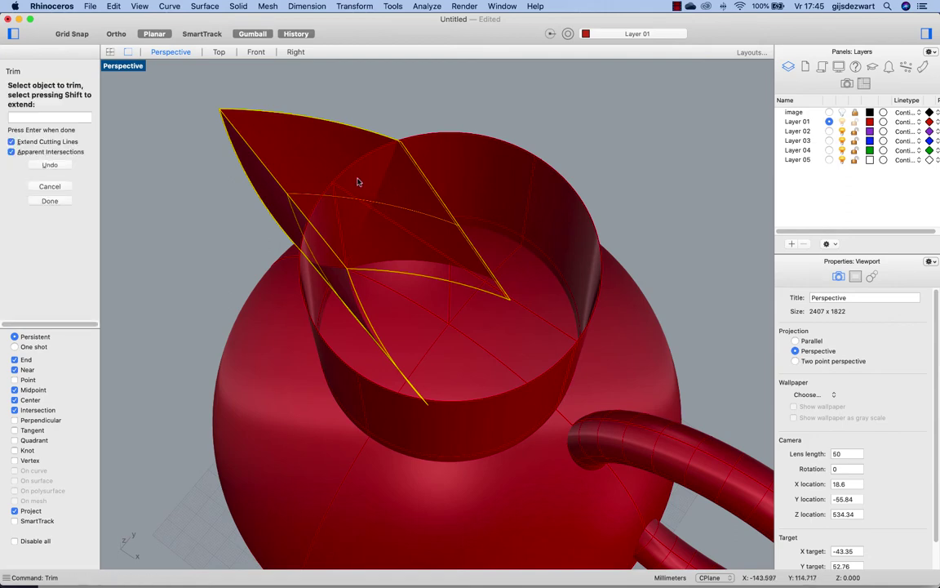
{"action": "key", "text": "Return"}
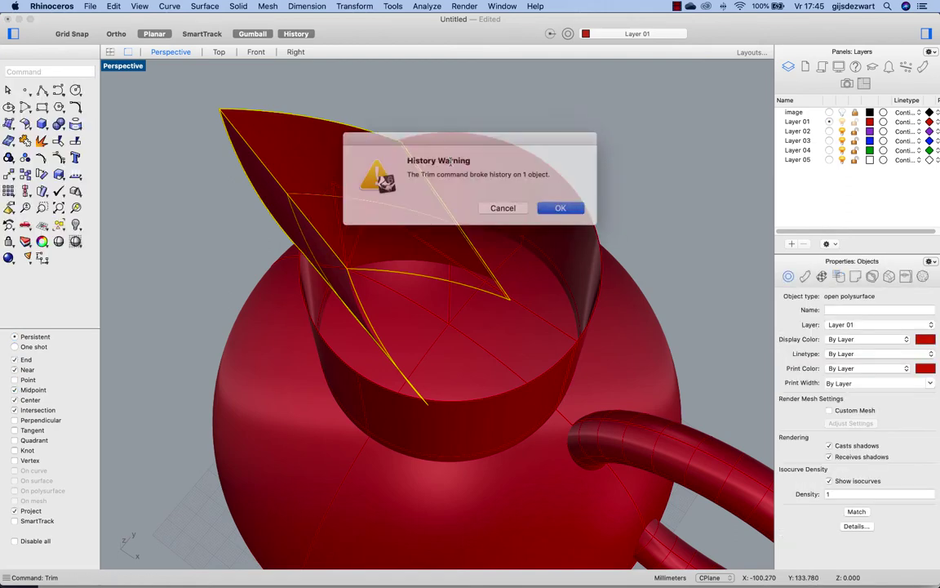
{"action": "left_click", "coordinate": [551, 205]}
Step: Trim away the spout ends that extend inside the neck, using the neck as the cutting object
{"action": "left_click", "coordinate": [416, 194]}
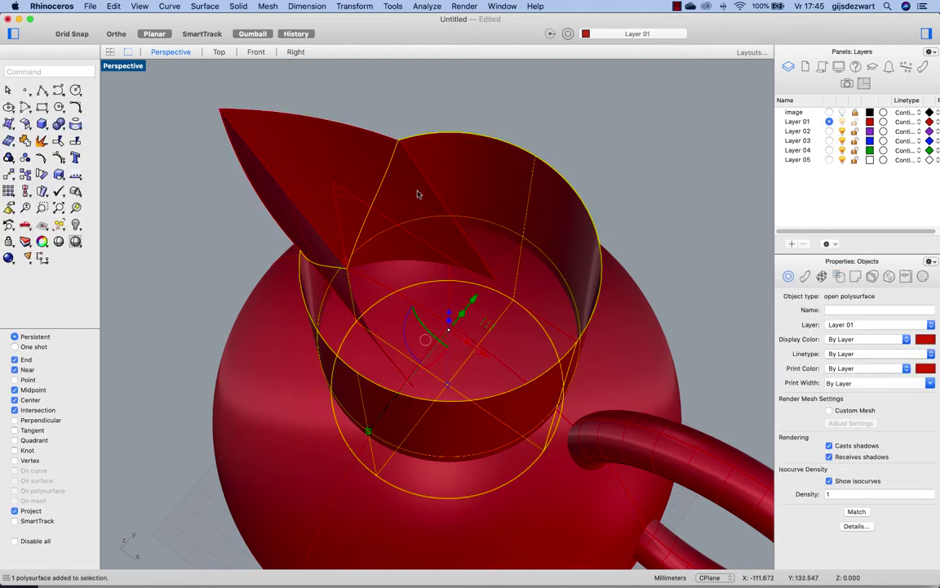
{"action": "key", "text": "Return"}
{"action": "key", "text": "Return"}
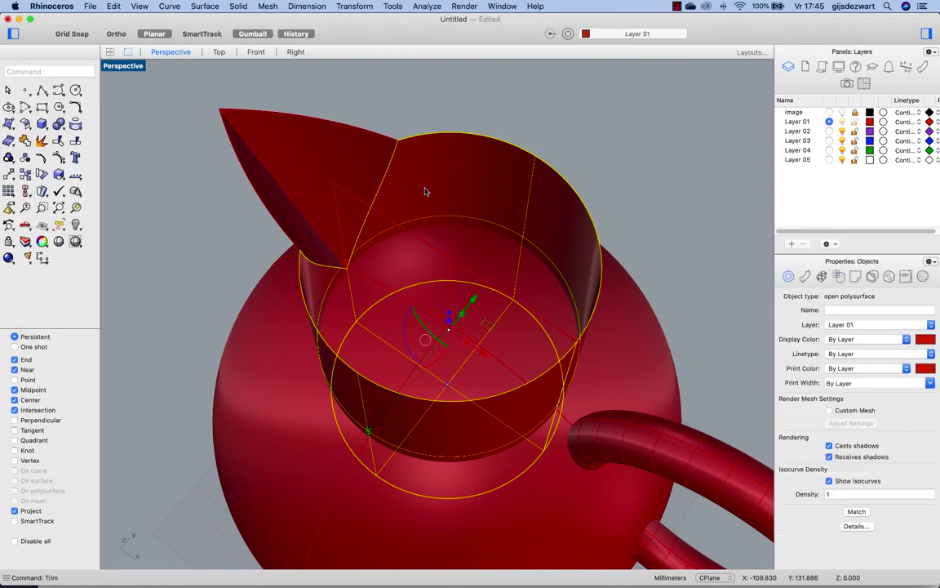
Step: Join the trimmed neck and spout into one polysurface and accept the history break
{"action": "right_click_drag", "start_coordinate": [457, 343], "coordinate": [399, 268]}
{"action": "scroll", "coordinate": [481, 231], "scroll_direction": "up", "scroll_amount": 3}
{"action": "right_click_drag", "start_coordinate": [472, 179], "coordinate": [351, 162]}
{"action": "left_click", "coordinate": [350, 160], "text": "shift"}
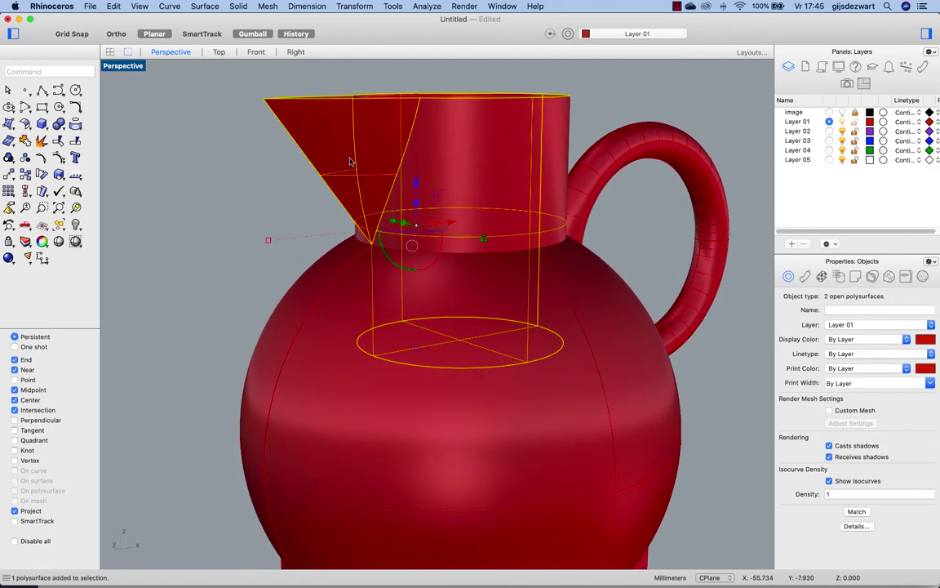
{"action": "left_click", "coordinate": [36, 137]}
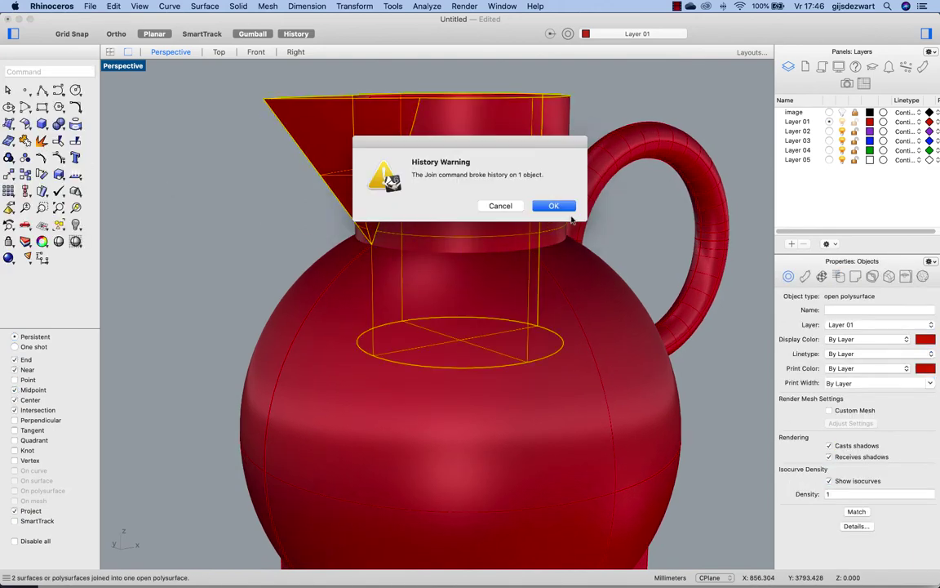
{"action": "left_click", "coordinate": [554, 206]}
Step: Trim the spherical body and the neck against each other, removing the body cap inside the neck and the neck part inside the body
{"action": "right_click_drag", "start_coordinate": [554, 205], "coordinate": [546, 151]}
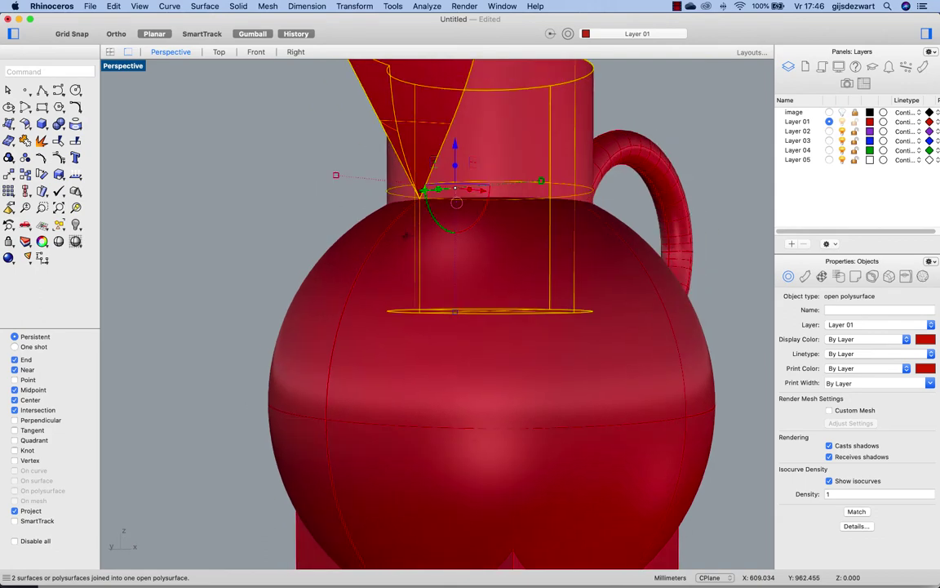
{"action": "right_click_drag", "start_coordinate": [406, 235], "coordinate": [384, 294]}
{"action": "left_click", "coordinate": [413, 287], "text": "shift"}
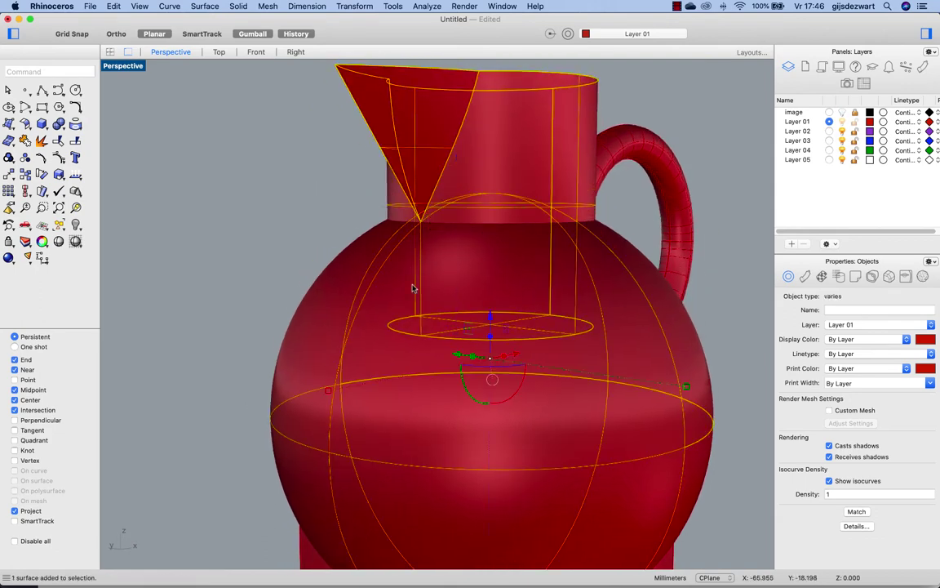
{"action": "type", "text": "trim"}
{"action": "key", "text": "Return"}
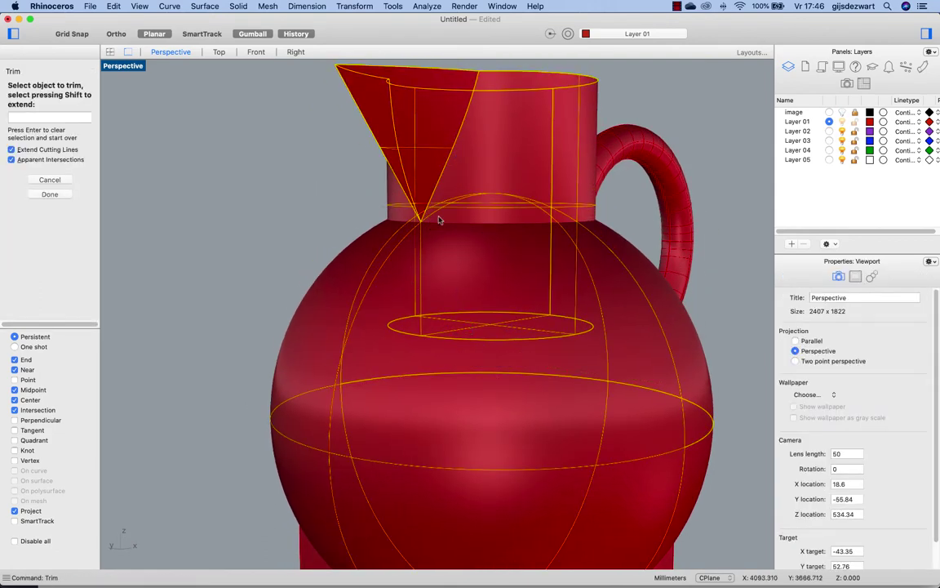
{"action": "right_click_drag", "start_coordinate": [437, 216], "coordinate": [441, 203]}
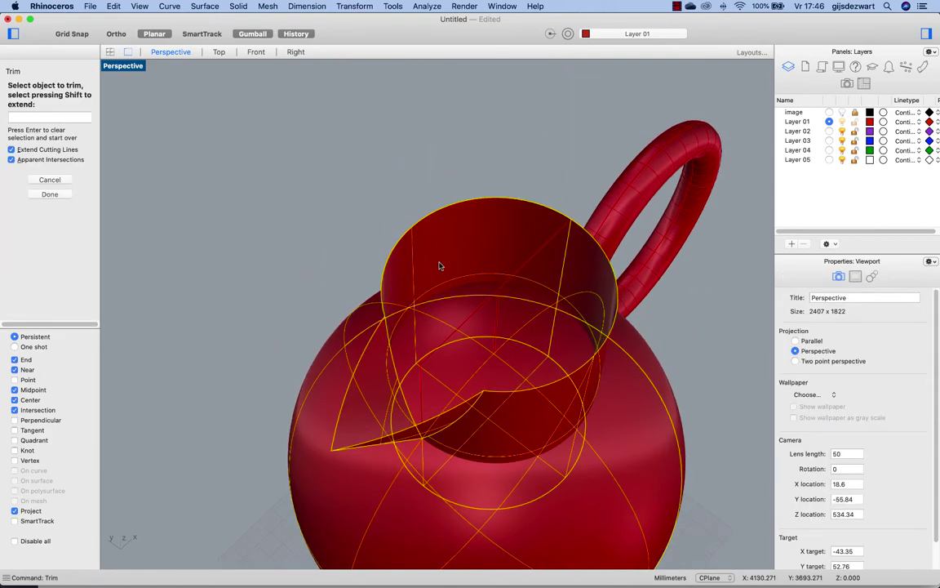
{"action": "left_click", "coordinate": [423, 335]}
{"action": "right_click_drag", "start_coordinate": [423, 334], "coordinate": [403, 311]}
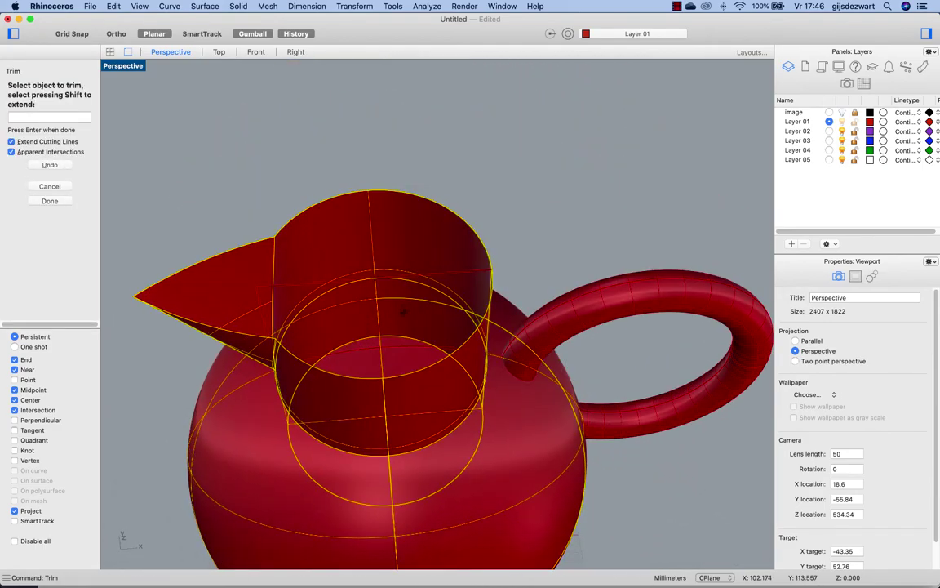
{"action": "left_click", "coordinate": [349, 329]}
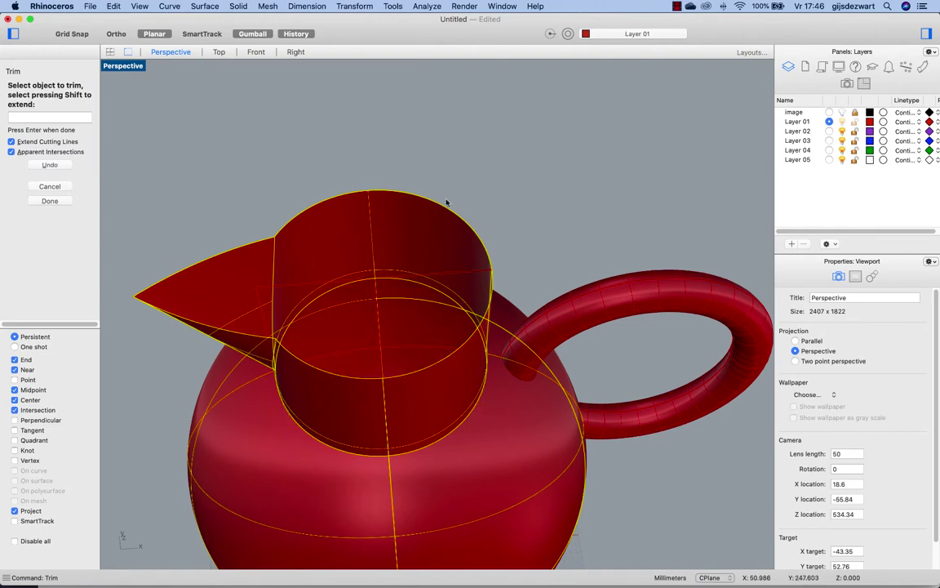
{"action": "key", "text": "Return"}
{"action": "left_click", "coordinate": [465, 132]}
Step: Join the trimmed spherical body with the neck-and-spout polysurface into one polysurface
{"action": "scroll", "coordinate": [466, 132], "scroll_direction": "down", "scroll_amount": 5}
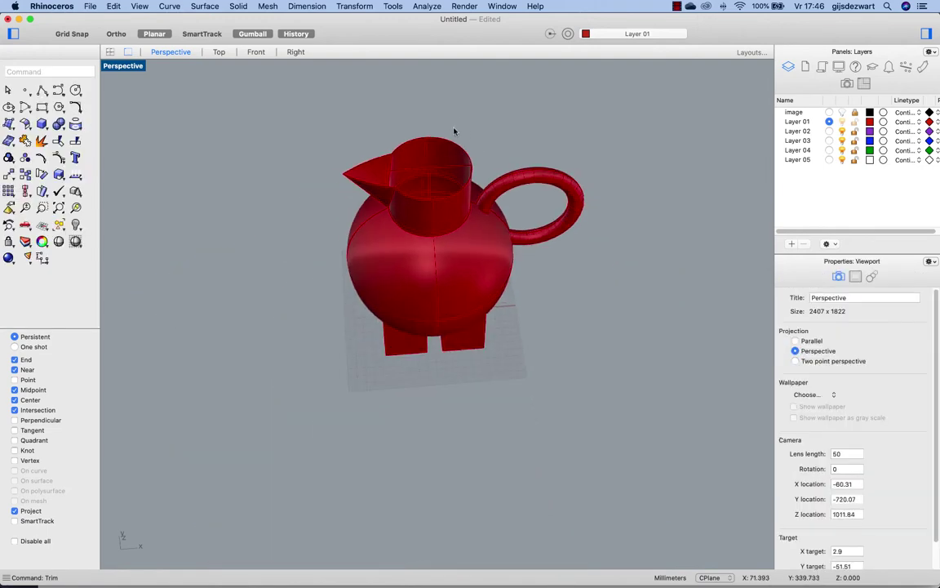
{"action": "right_click_drag", "start_coordinate": [455, 133], "coordinate": [447, 100]}
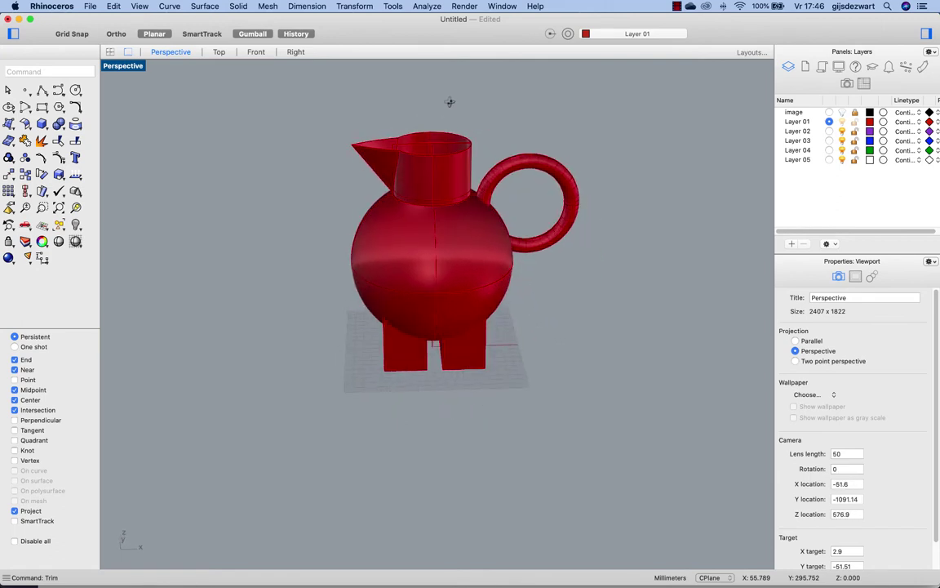
{"action": "mouse_move", "coordinate": [429, 360]}
{"action": "right_mouse_down"}
{"action": "mouse_move", "coordinate": [440, 359]}
{"action": "mouse_move", "coordinate": [409, 351]}
{"action": "mouse_move", "coordinate": [417, 361]}
{"action": "right_mouse_up"}
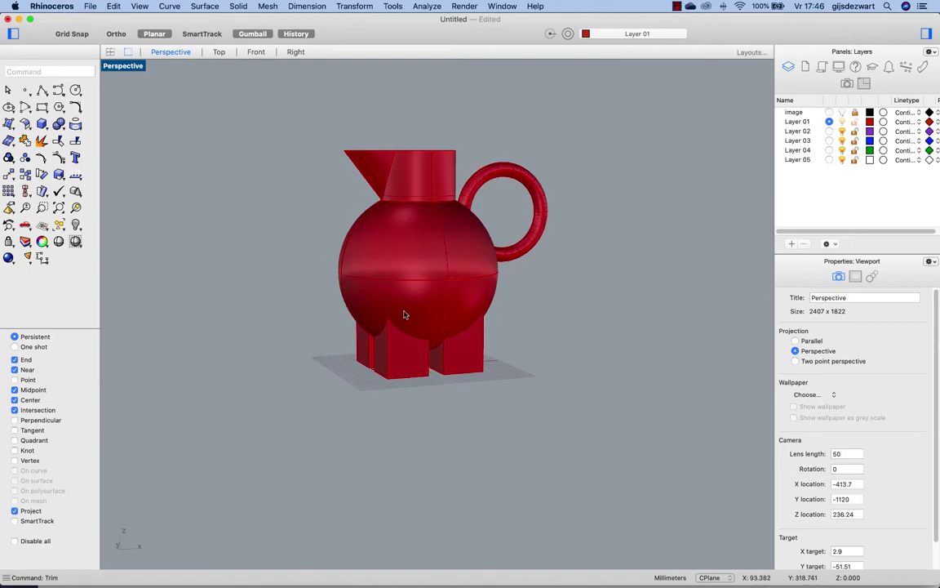
{"action": "left_click", "coordinate": [404, 258]}
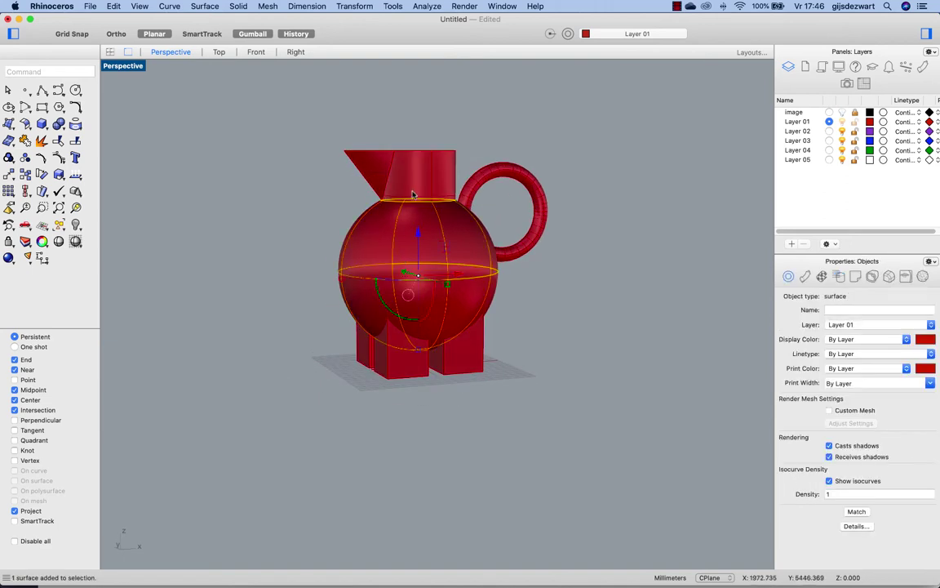
{"action": "left_click", "coordinate": [375, 163], "text": "shift"}
{"action": "key", "text": "super+j"}
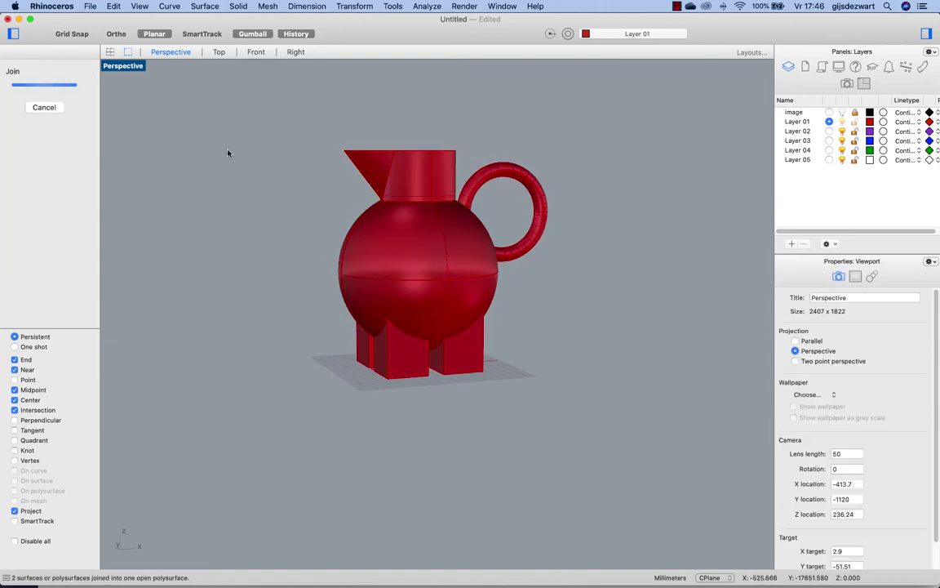
Step: Cap the planar opening across the top of the neck and spout to make the joined jug a closed solid
{"action": "type", "text": "ca"}
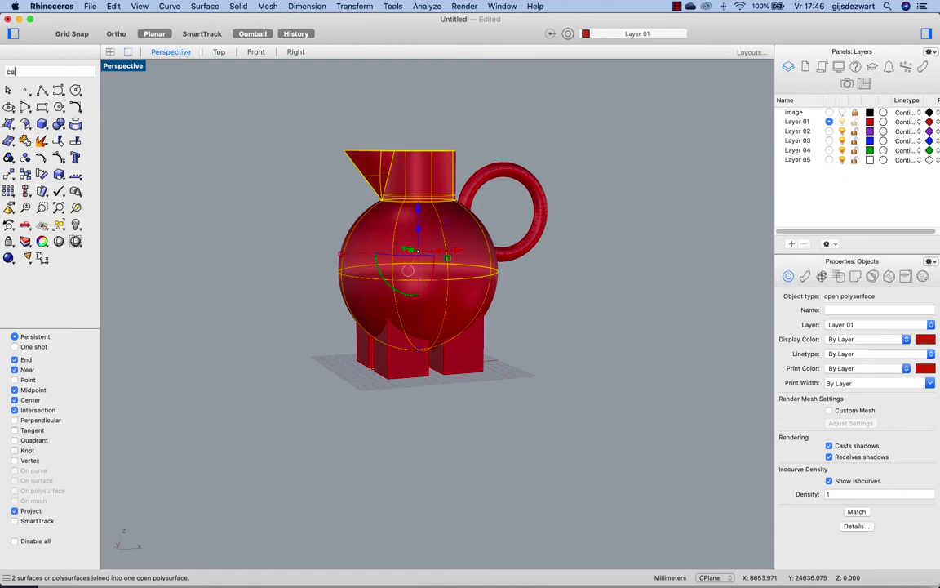
{"action": "type", "text": "p"}
{"action": "key", "text": "Return"}
{"action": "scroll", "coordinate": [489, 147], "scroll_direction": "up", "scroll_amount": 10}
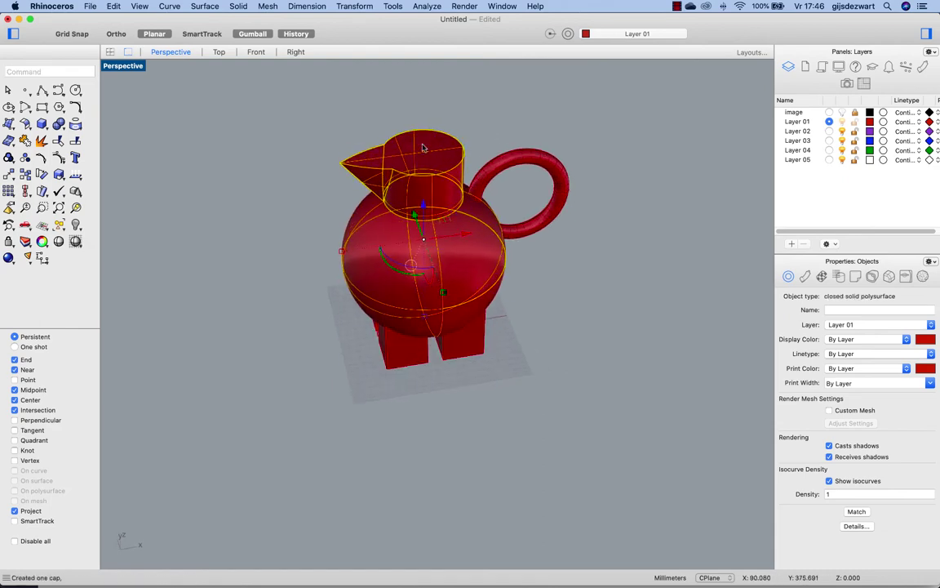
{"action": "key", "text": "Escape"}
Step: Select the front foot block under the spout side of the body
{"action": "right_click_drag", "start_coordinate": [415, 327], "coordinate": [376, 326]}
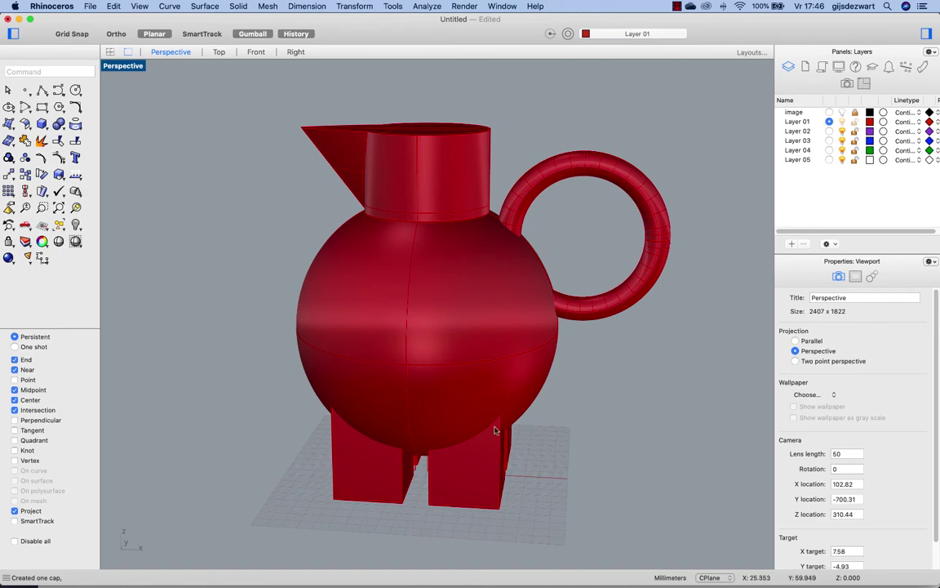
{"action": "right_click_drag", "start_coordinate": [503, 423], "coordinate": [526, 435]}
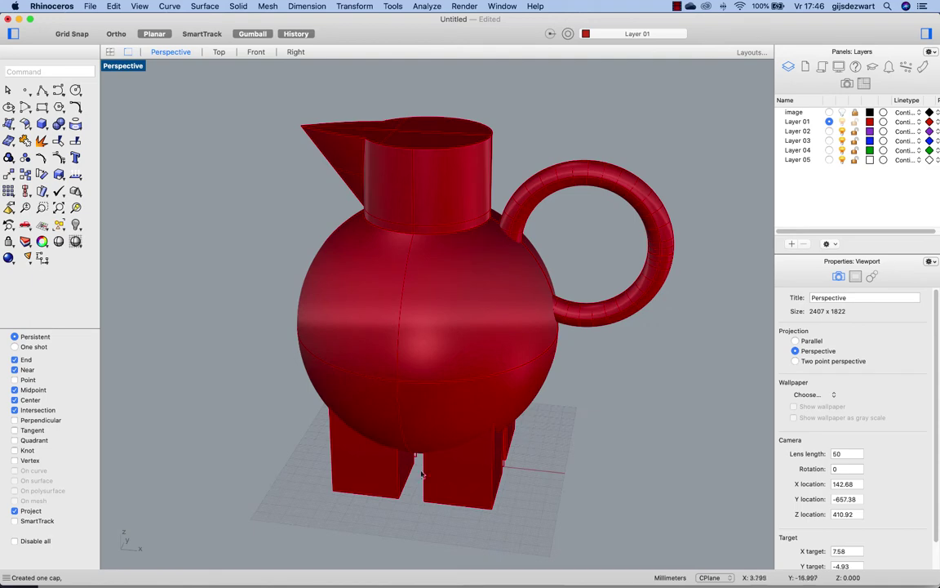
{"action": "left_click", "coordinate": [388, 477]}
{"action": "right_click_drag", "start_coordinate": [388, 477], "coordinate": [423, 418]}
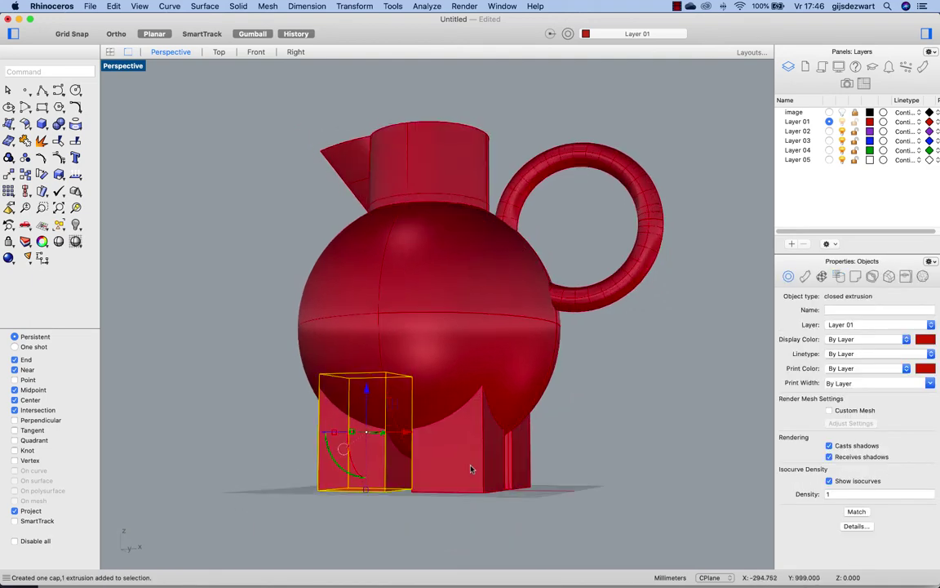